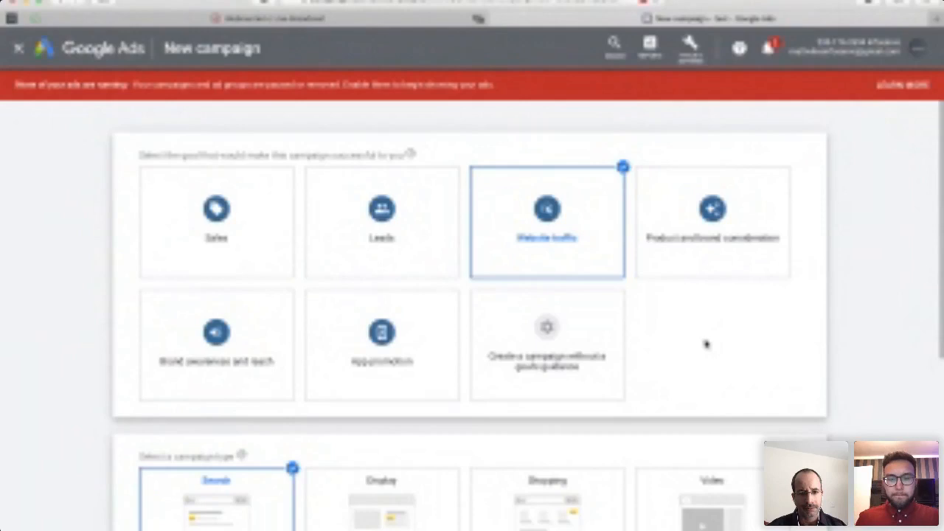
scroll(662, 327, "up", 3)
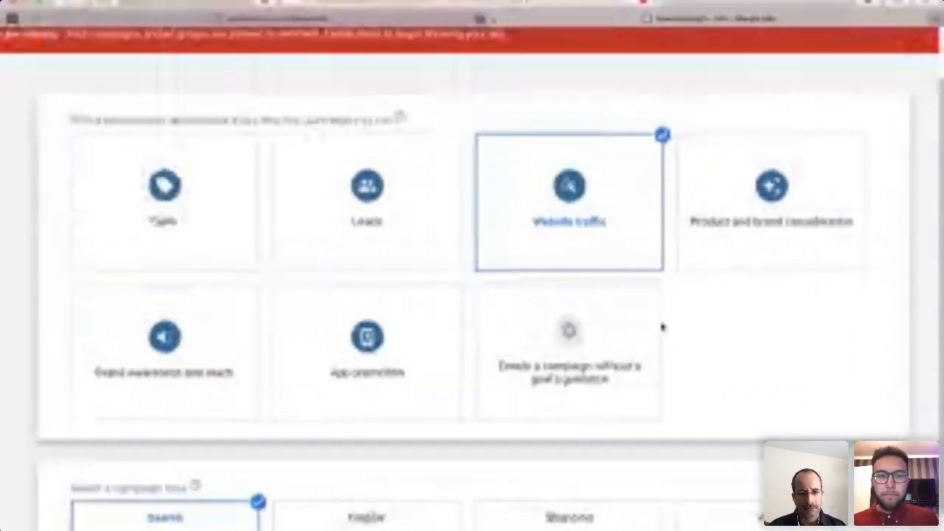
scroll(662, 327, "up", 2)
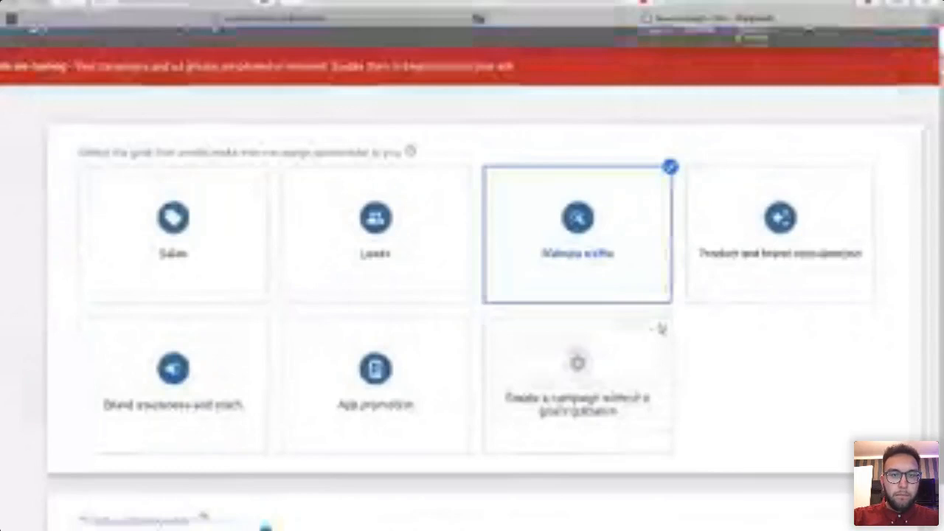
scroll(663, 328, "right", 1)
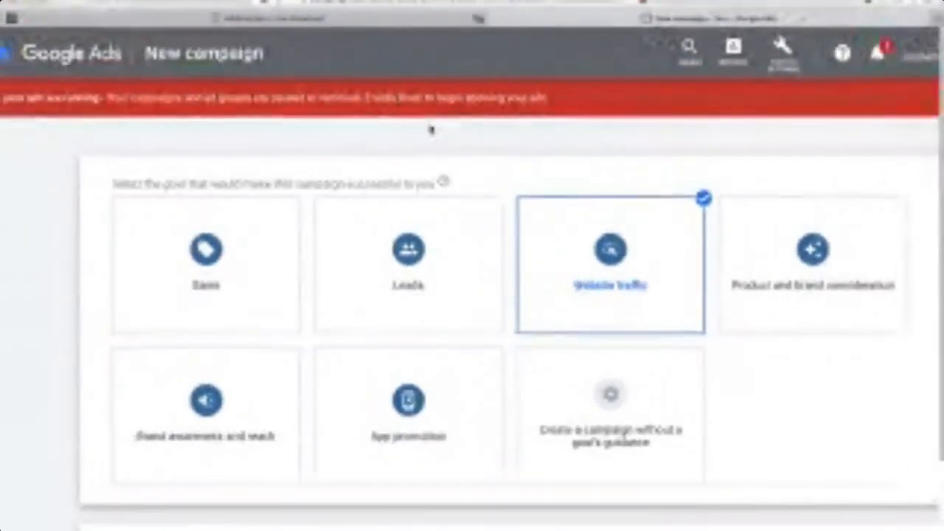
scroll(431, 129, "down", 1)
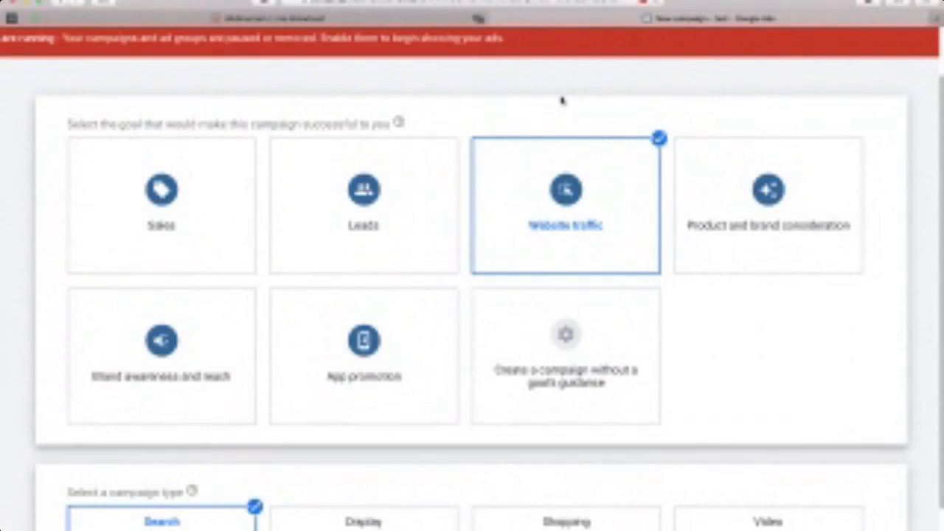
scroll(383, 206, "down", 2)
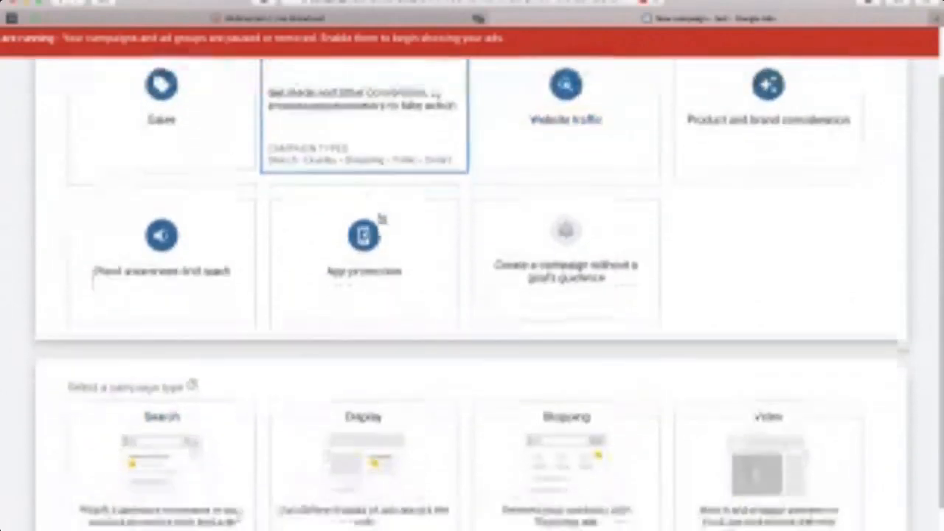
scroll(396, 193, "up", 2)
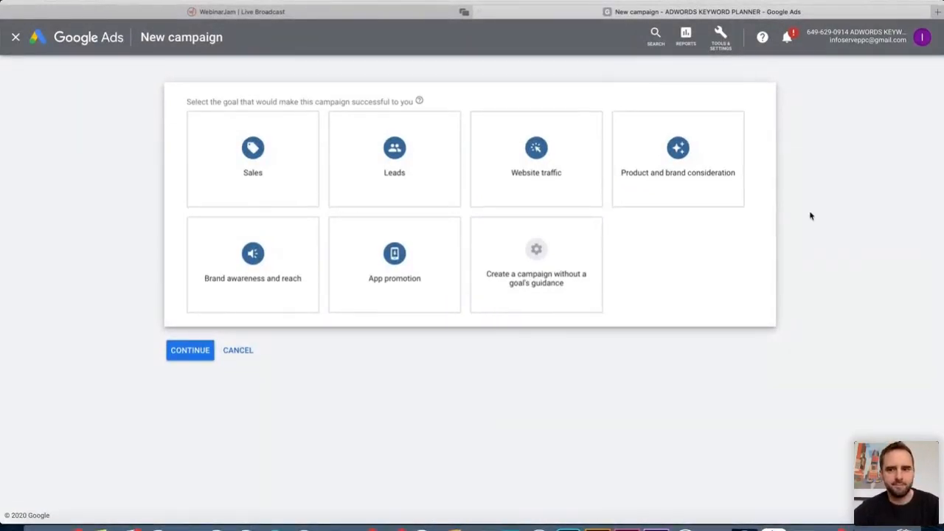
left_click(576, 298)
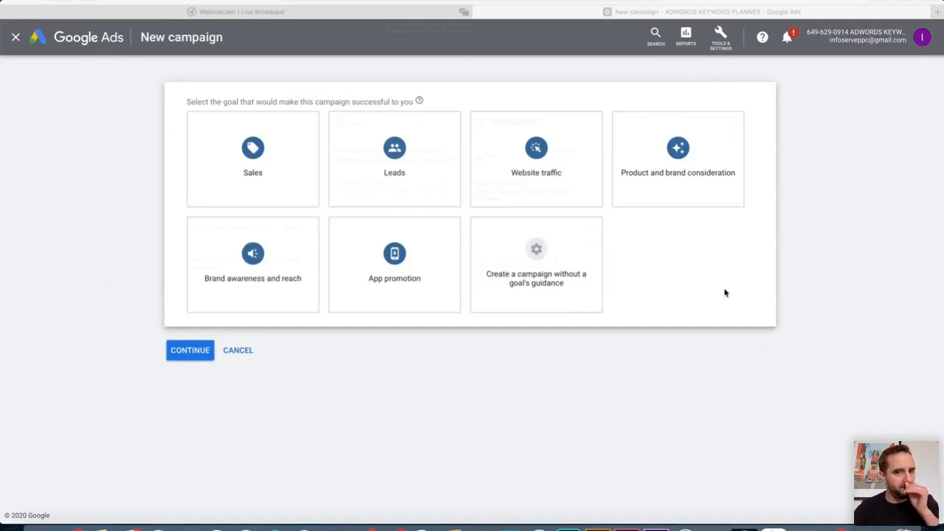
left_click(812, 286)
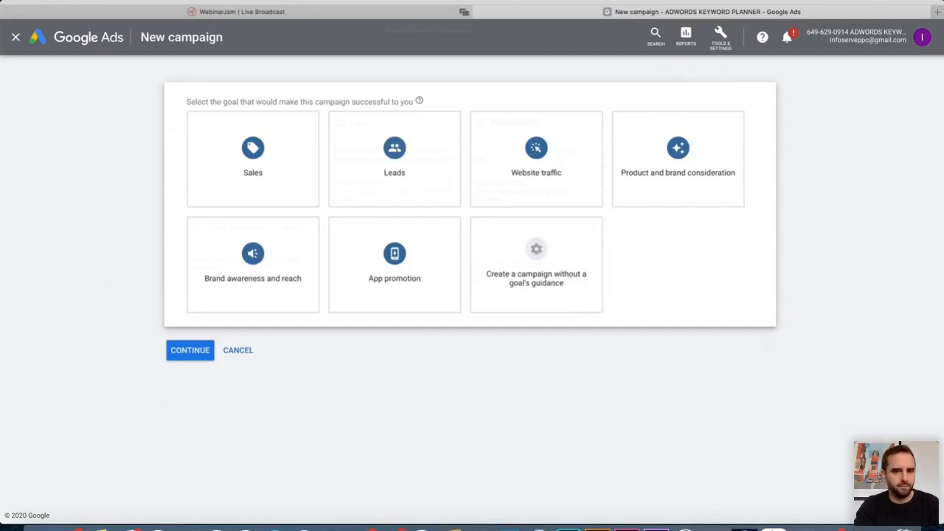
Choose Website traffic as the campaign goal and Search as the campaign type
left_click(556, 179)
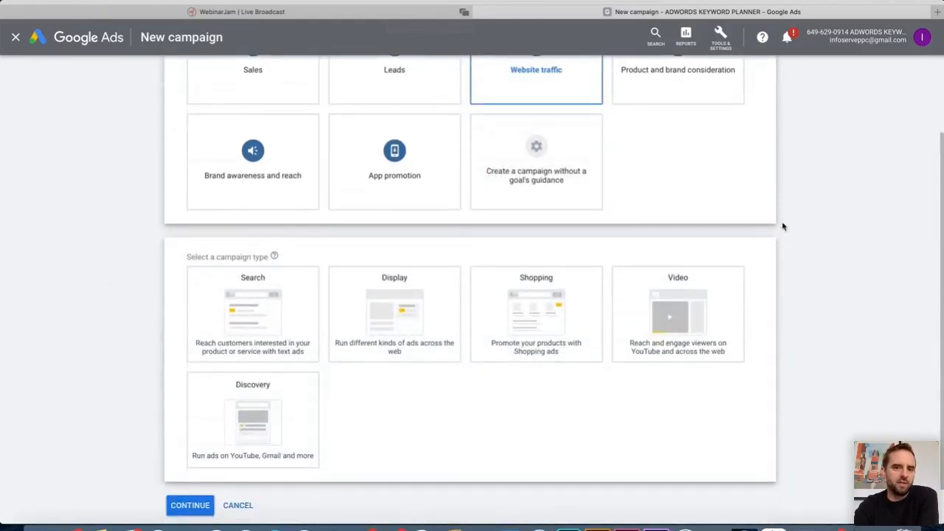
scroll(820, 227, "up", 2)
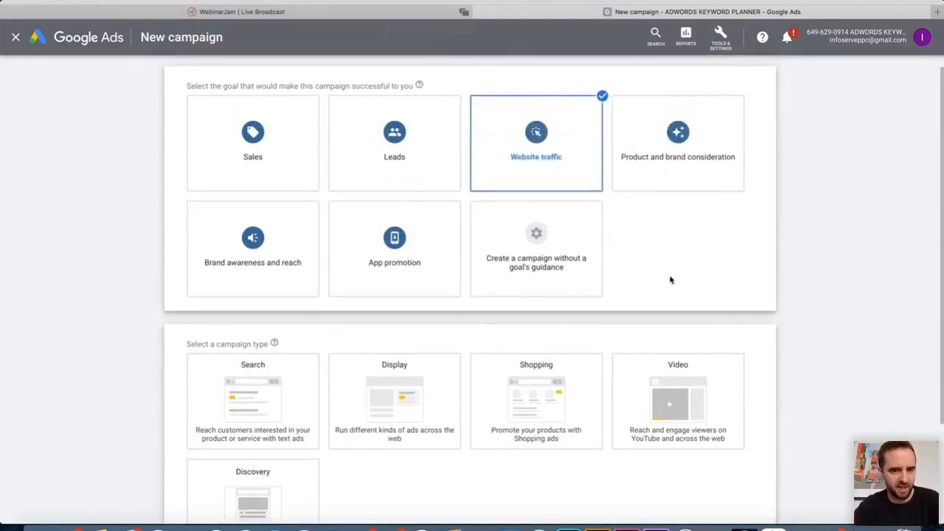
scroll(669, 278, "down", 2)
scroll(670, 280, "down", 1)
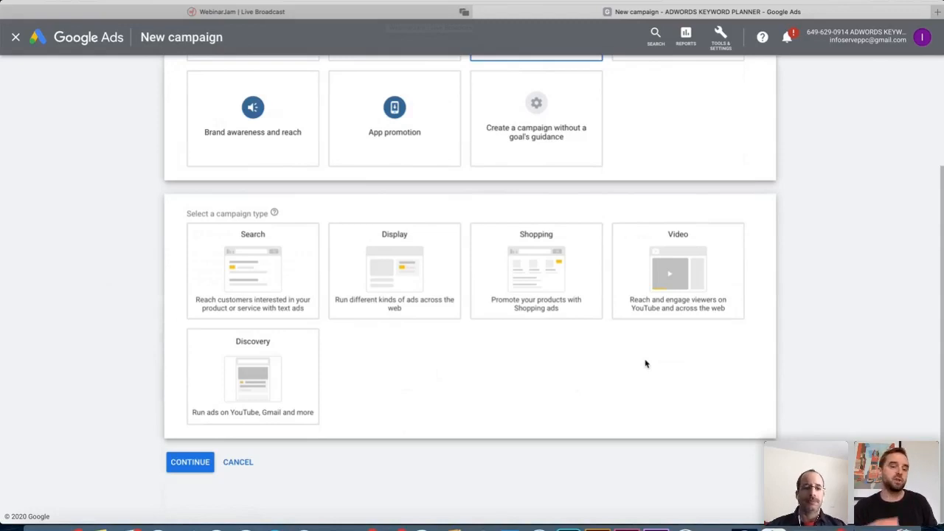
left_click(233, 282)
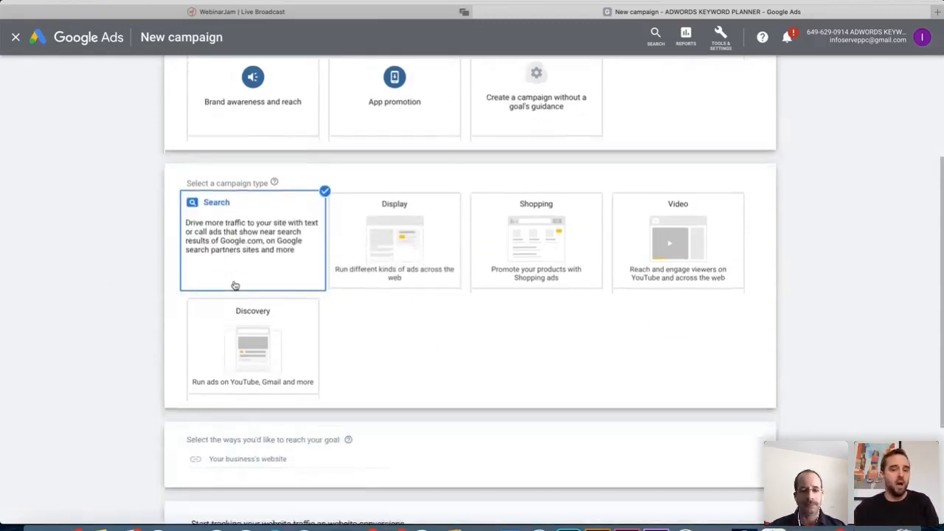
scroll(501, 377, "down", 4)
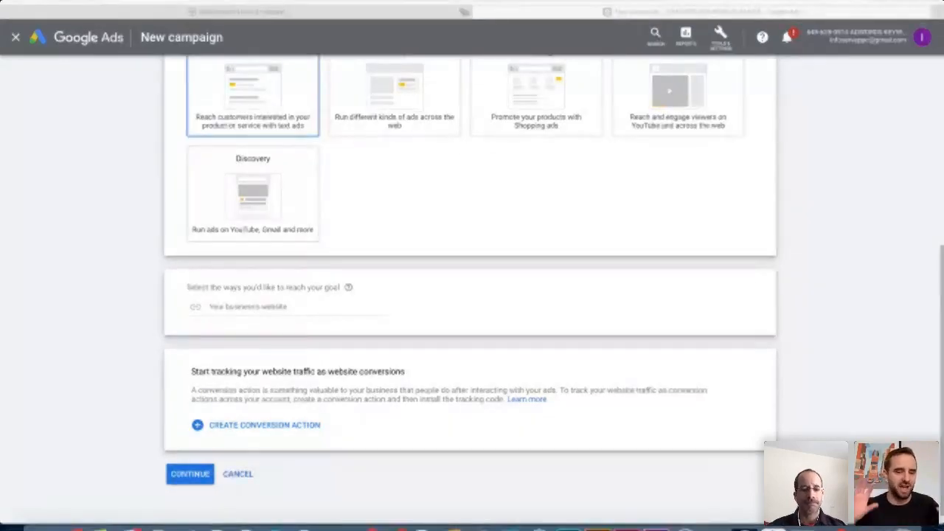
left_click(260, 305)
type("https://www.infoserve.com")
left_click(464, 304)
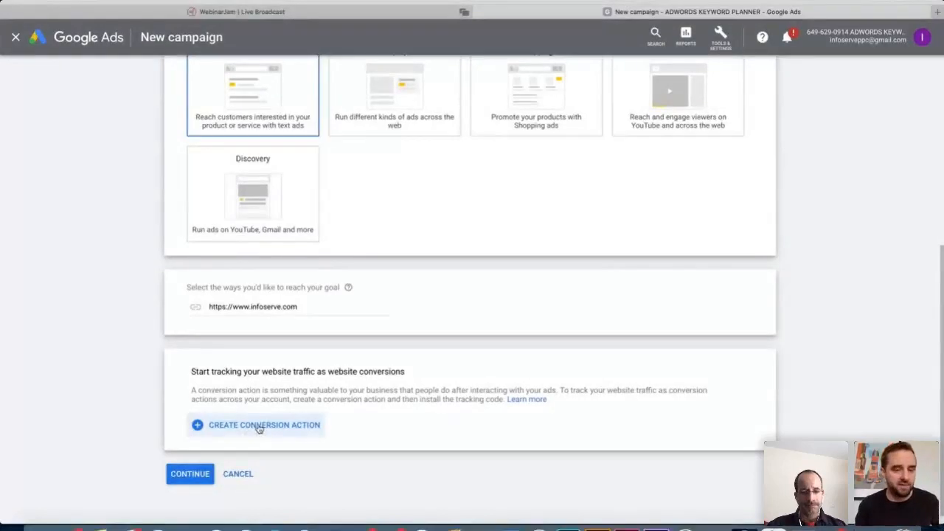
left_click(299, 432)
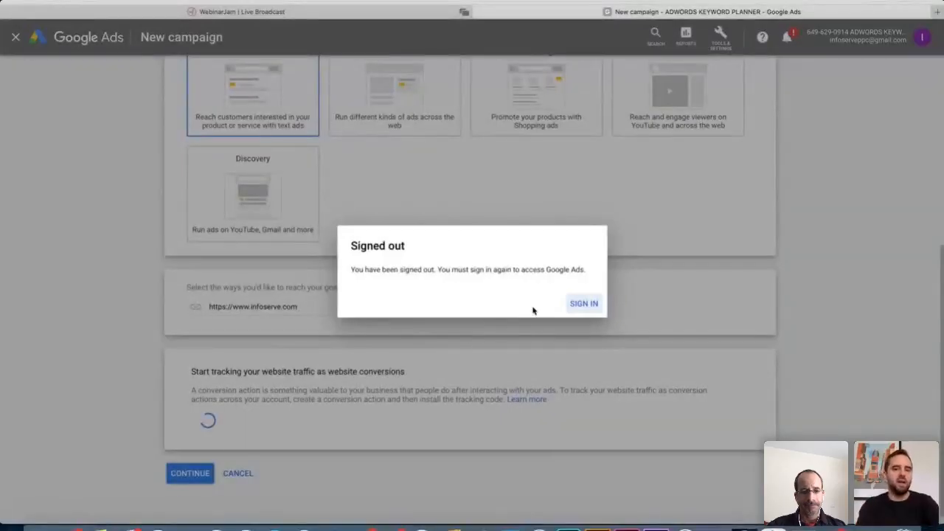
Sign in to Google Ads again and switch to the Google account that holds the existing campaigns
left_click(588, 308)
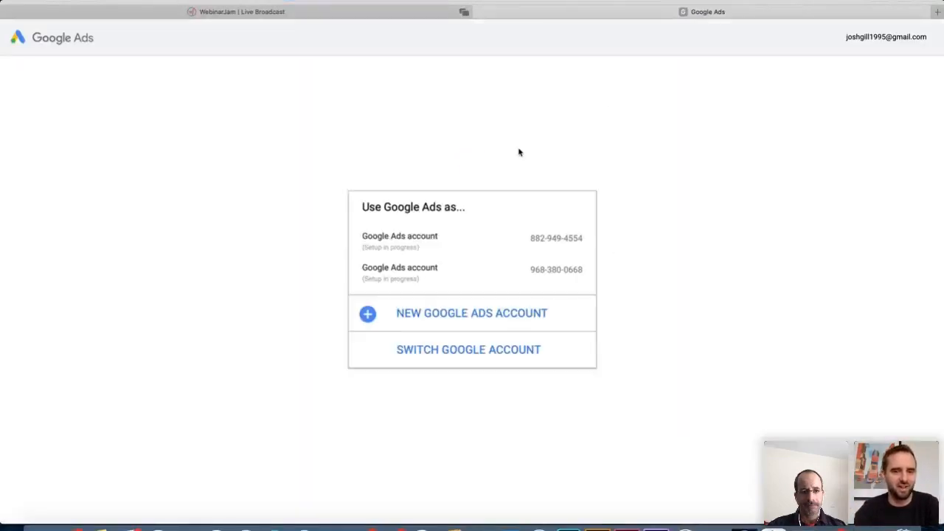
left_click(439, 354)
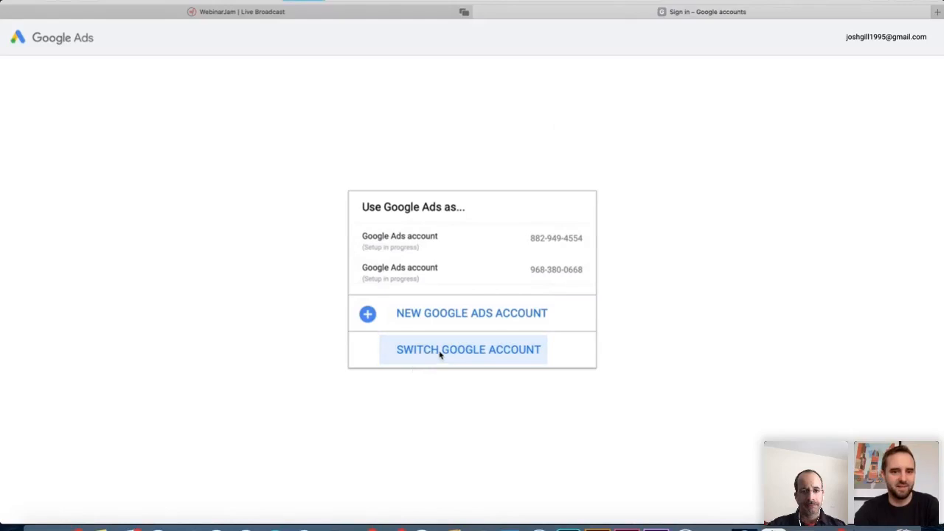
left_click(432, 300)
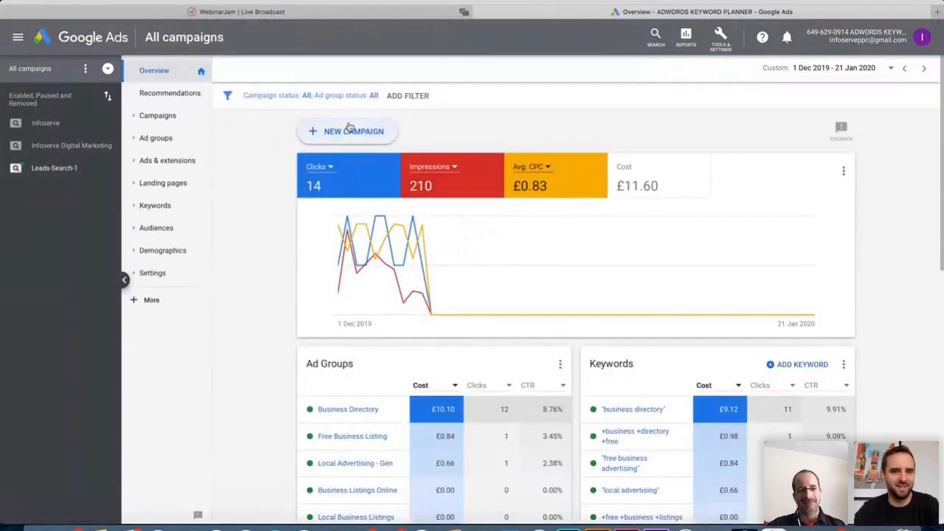
Start a new campaign with the Website traffic goal and the Search campaign type
left_click(358, 131)
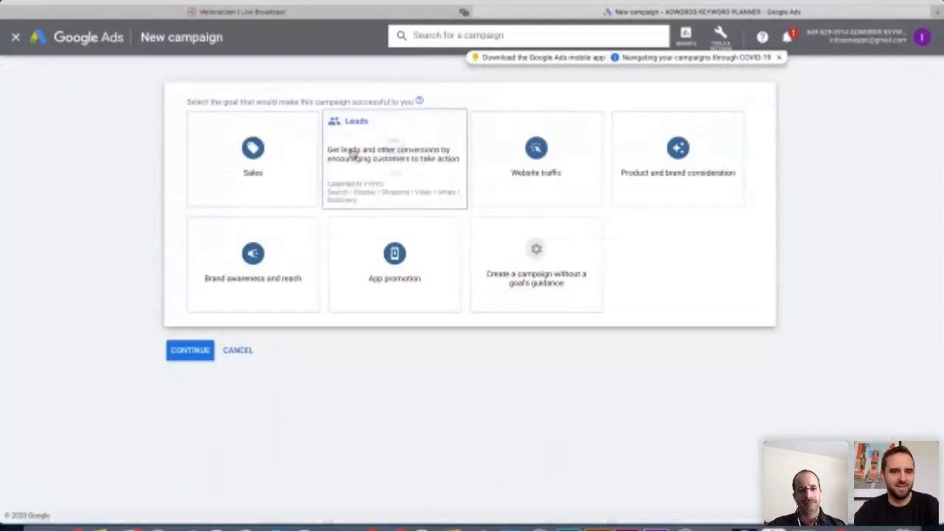
left_click(563, 175)
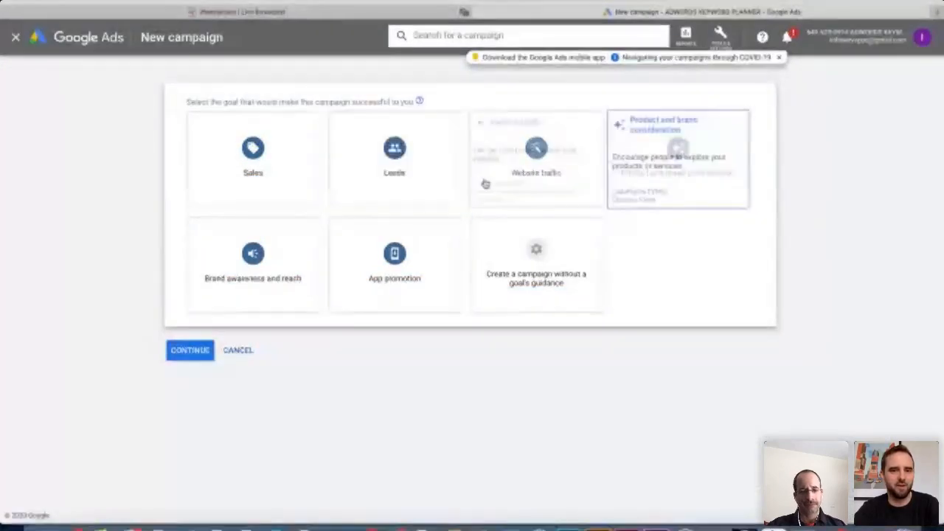
left_click(260, 267)
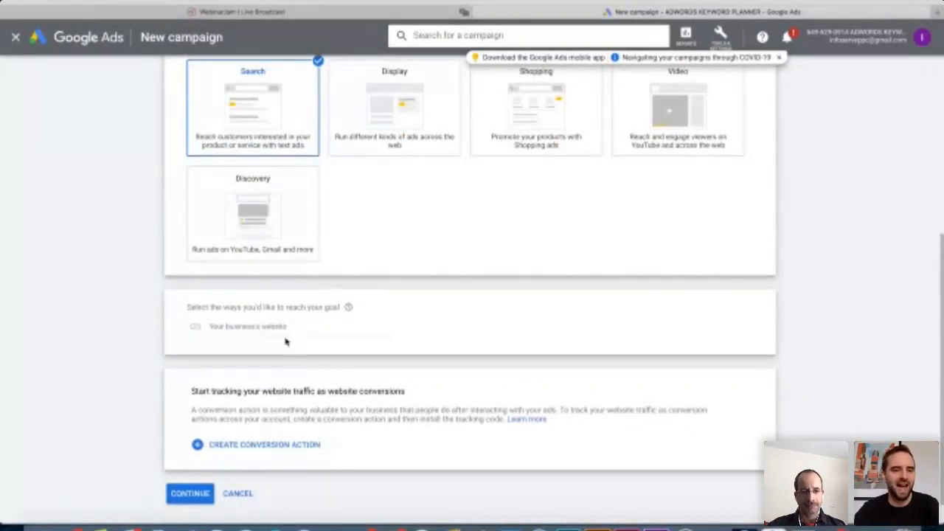
scroll(444, 347, "down", 1)
left_click(267, 293)
type("https://www.infoserve.com")
left_click(448, 292)
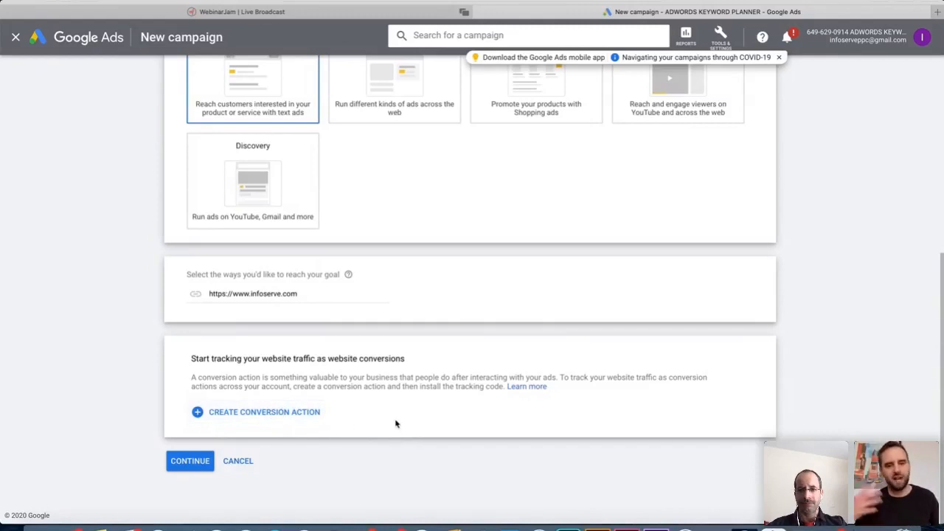
left_click(189, 465)
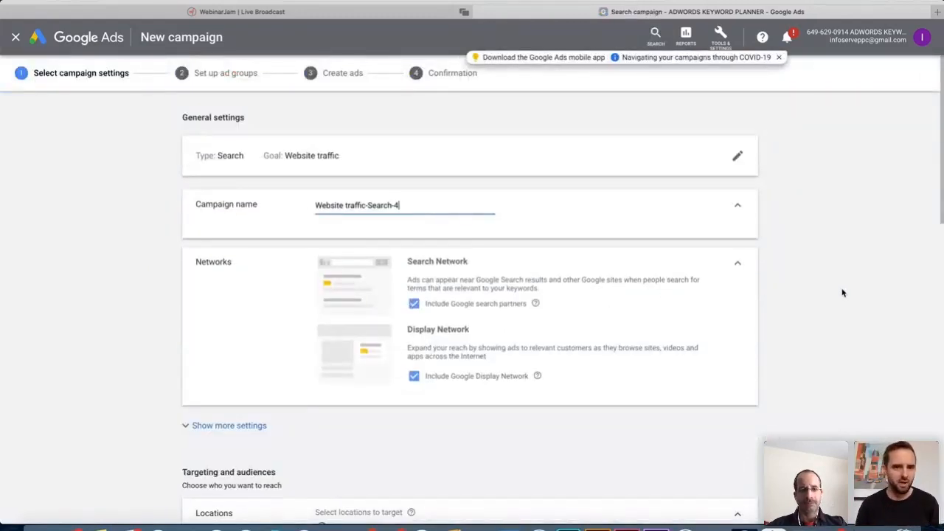
Exclude the Google Display Network from the campaign's networks
scroll(551, 220, "down", 1)
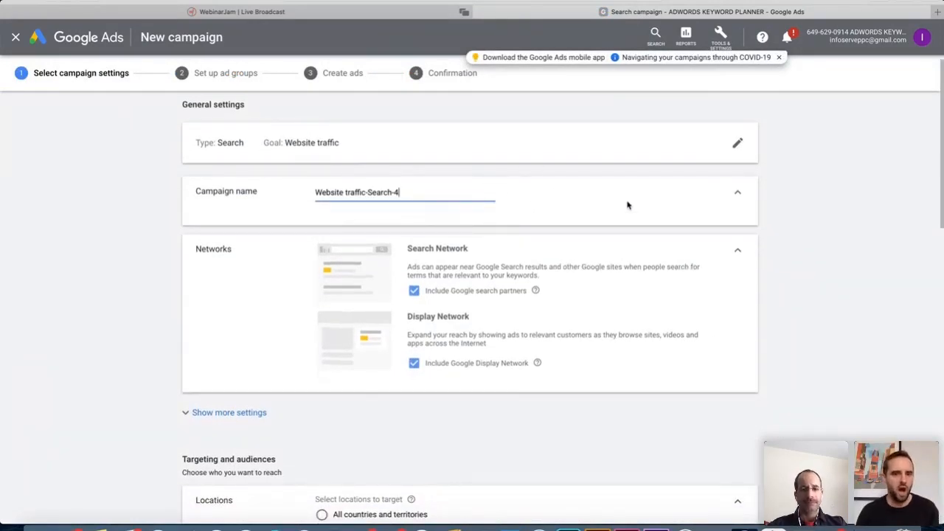
scroll(641, 205, "down", 1)
scroll(642, 205, "up", 1)
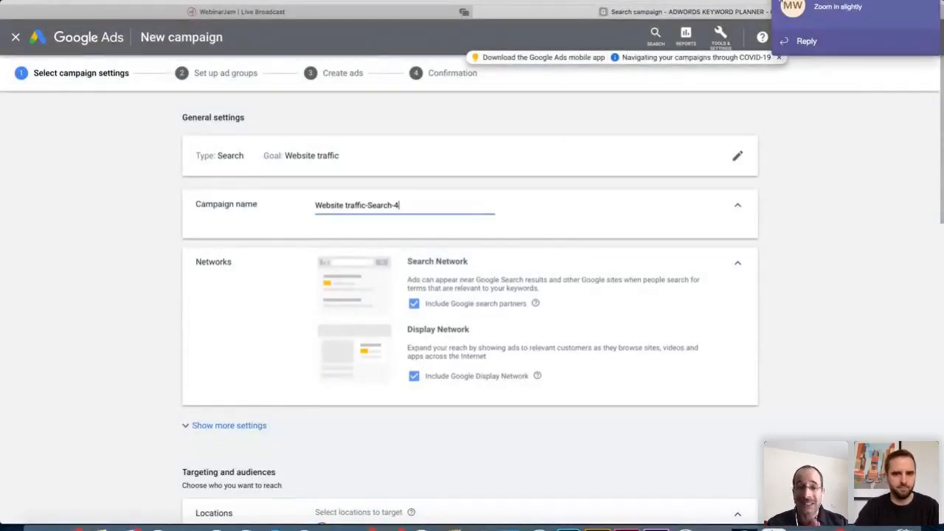
scroll(431, 319, "up", 4)
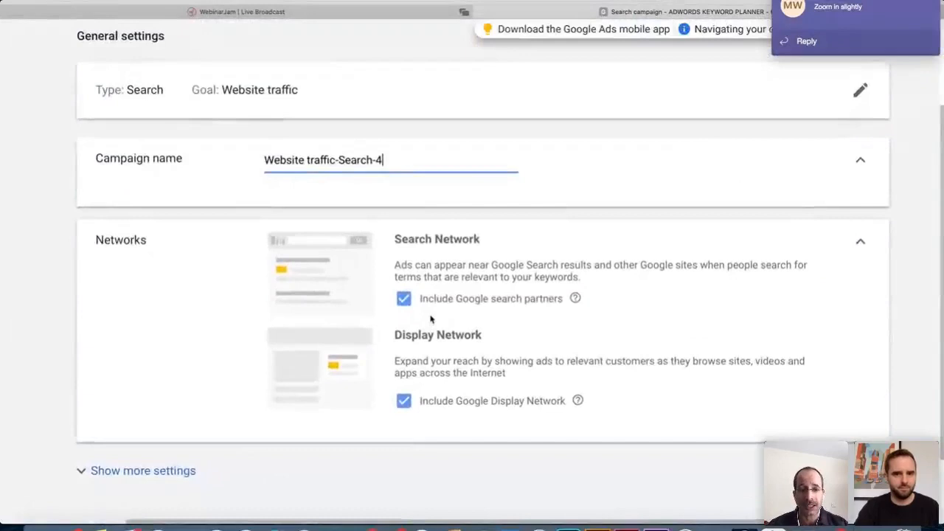
left_click(404, 405)
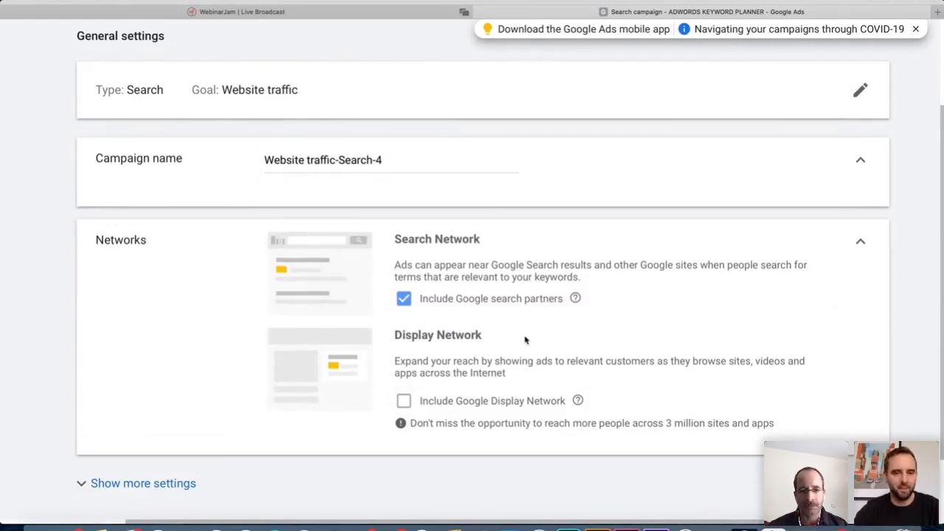
Expand the location options in the campaign's Locations settings
scroll(525, 340, "down", 5)
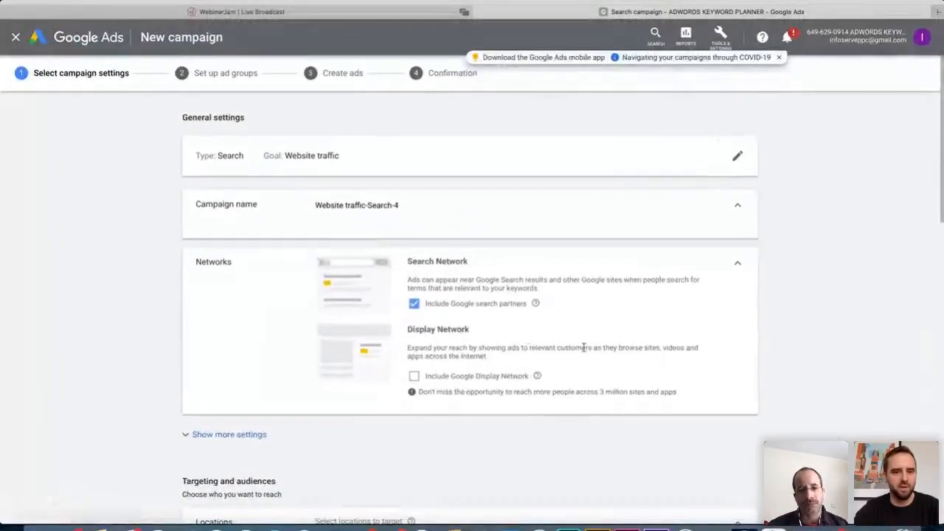
scroll(590, 350, "down", 3)
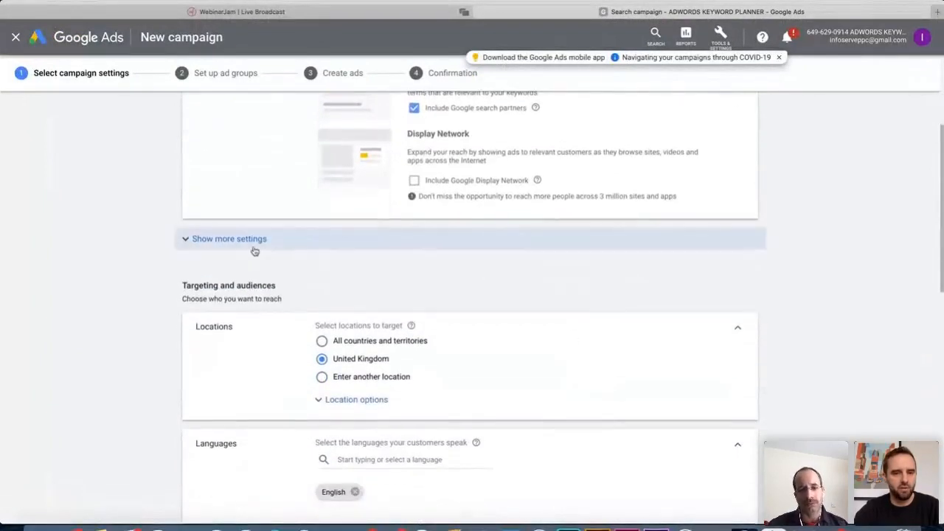
scroll(317, 253, "down", 2)
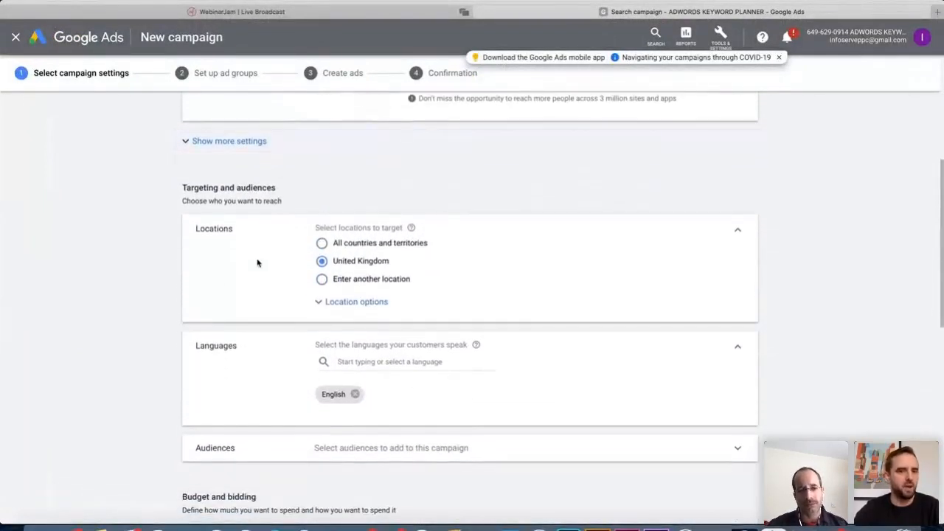
scroll(227, 279, "down", 1)
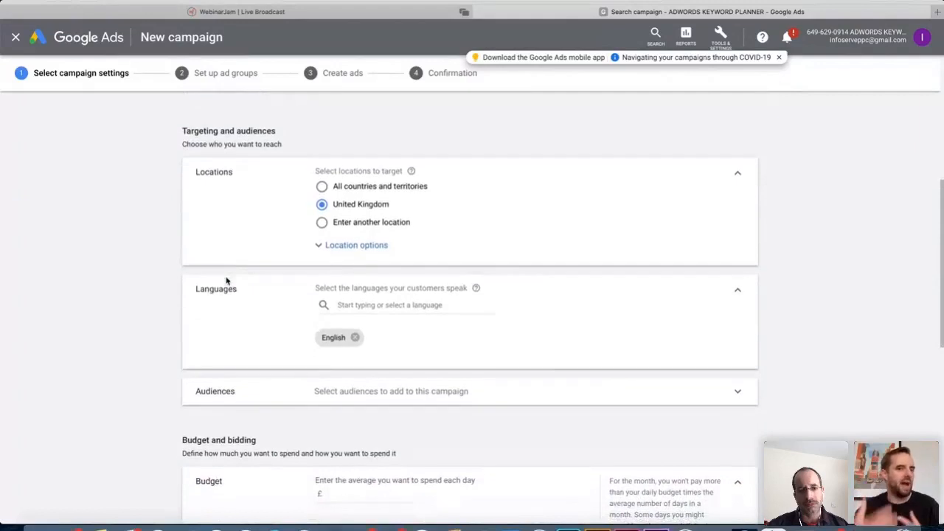
left_click(351, 248)
scroll(417, 310, "down", 1)
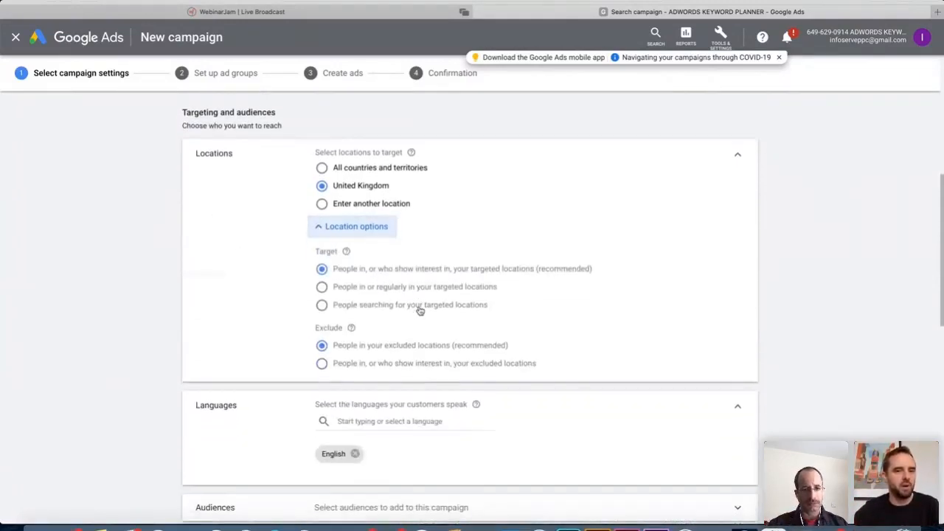
Choose to enter another location, search for harrogate, and target the Yorkshire, England, United Kingdom TV region
left_click(323, 204)
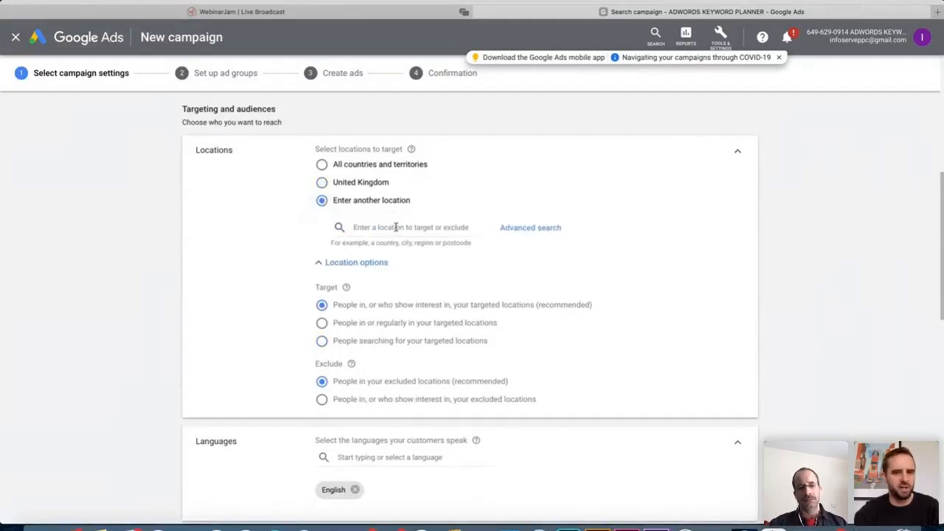
scroll(396, 227, "up", 5)
scroll(396, 227, "right", 1)
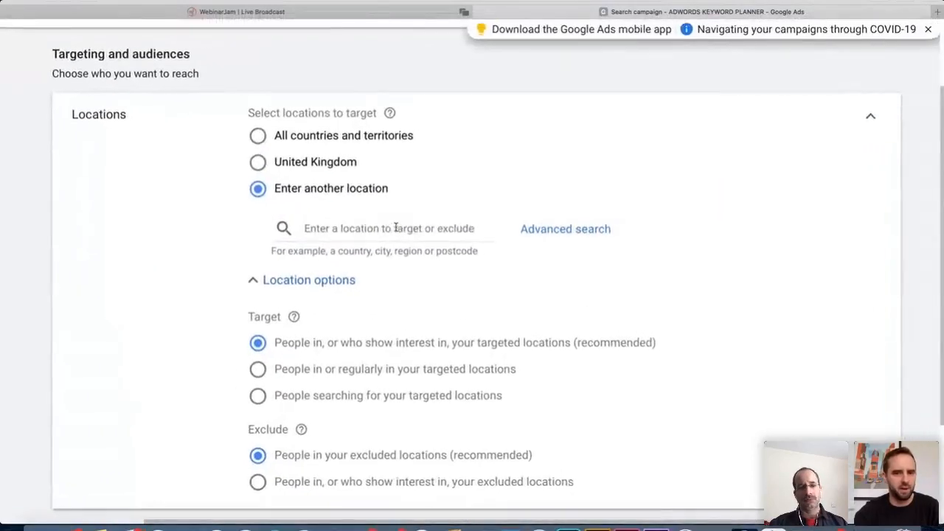
left_click(369, 230)
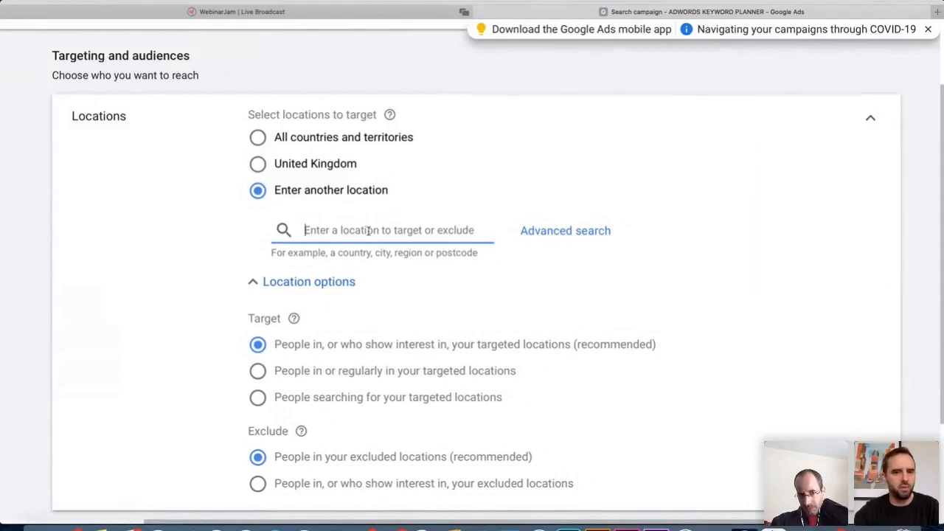
type("harr")
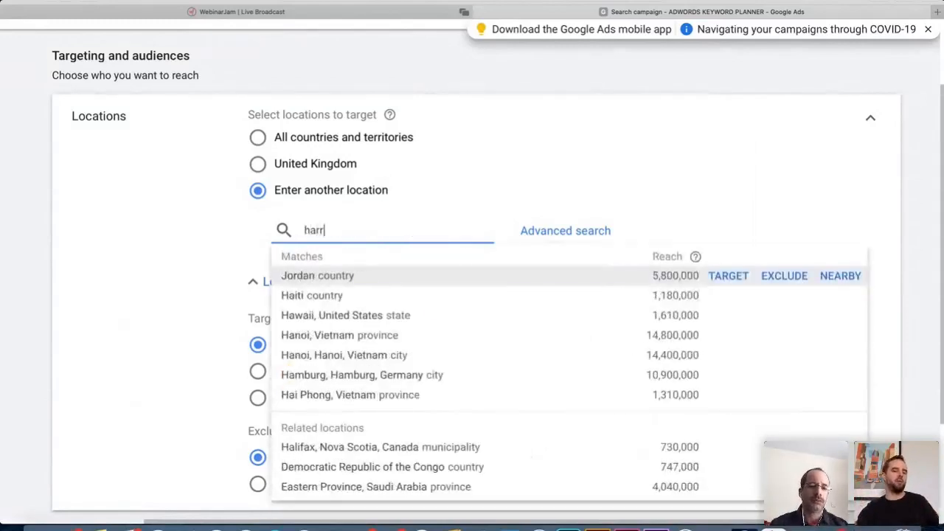
type("ogate")
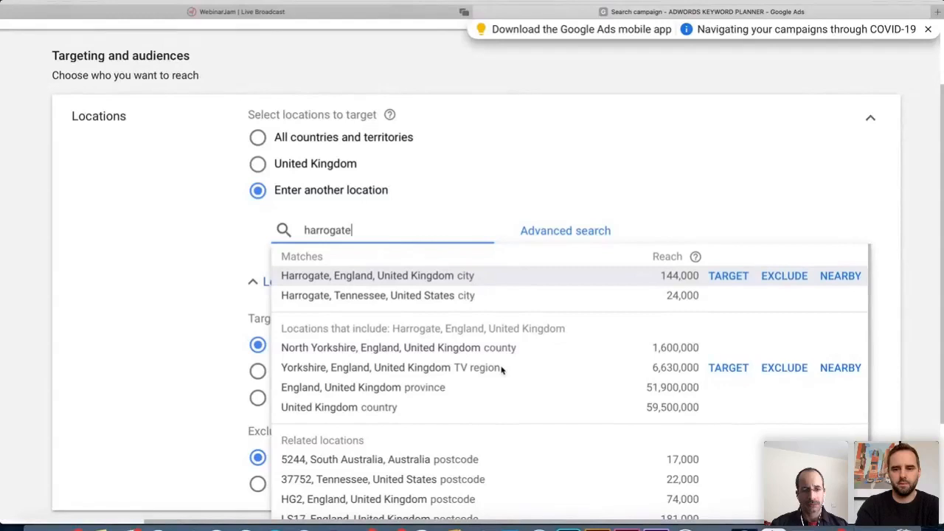
scroll(502, 370, "down", 1)
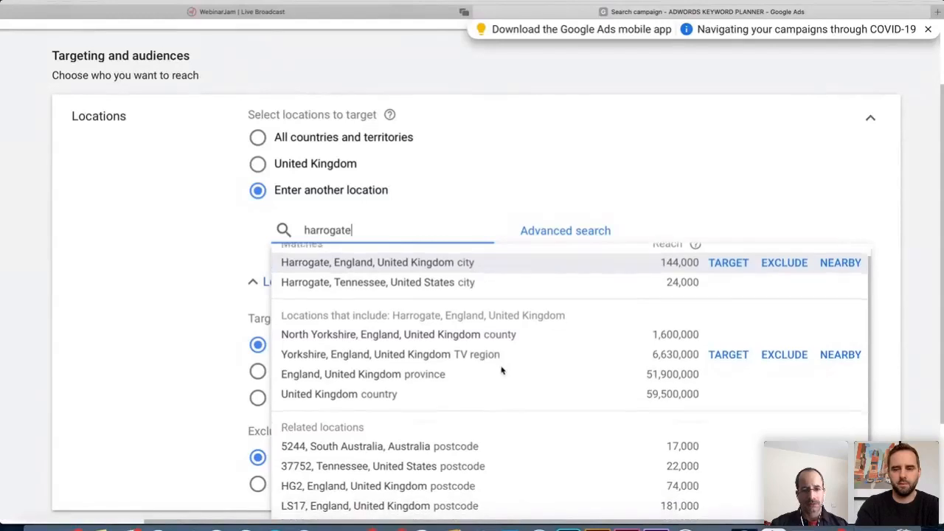
left_click(727, 360)
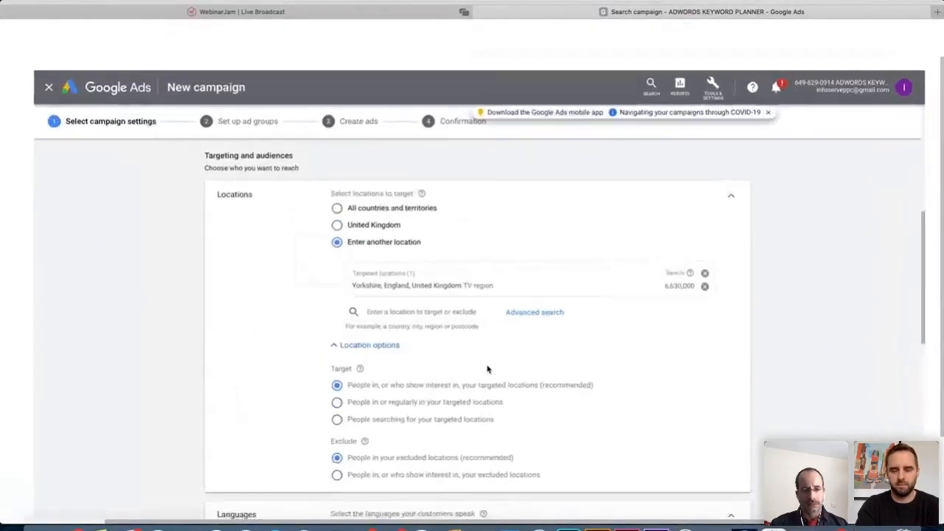
Examine the targeted location and the Target and Exclude options in the campaign's Locations settings
scroll(583, 332, "down", 2)
scroll(464, 259, "down", 1)
scroll(447, 293, "up", 2)
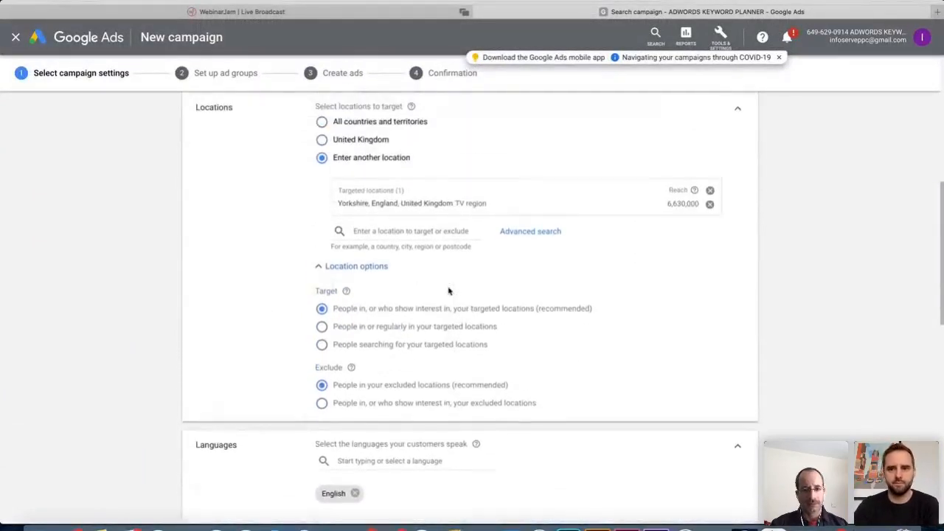
scroll(500, 278, "up", 1)
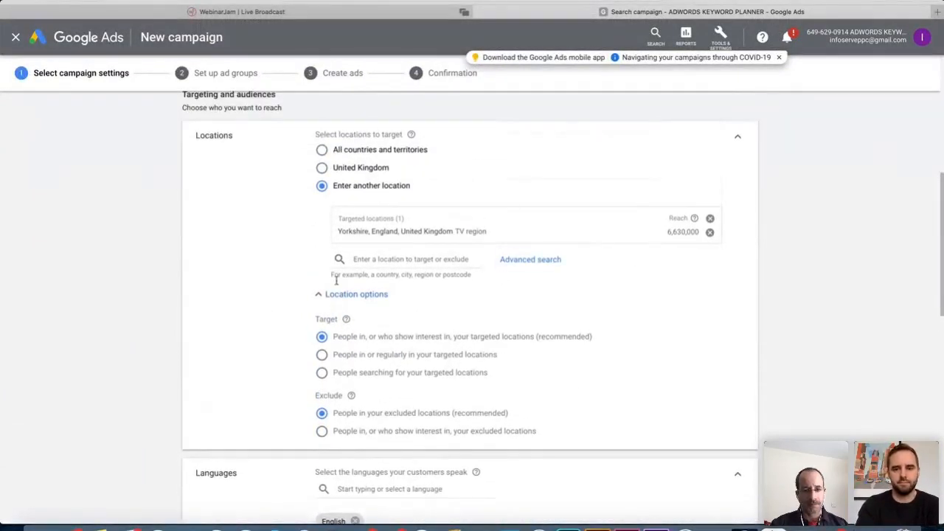
scroll(505, 226, "up", 1)
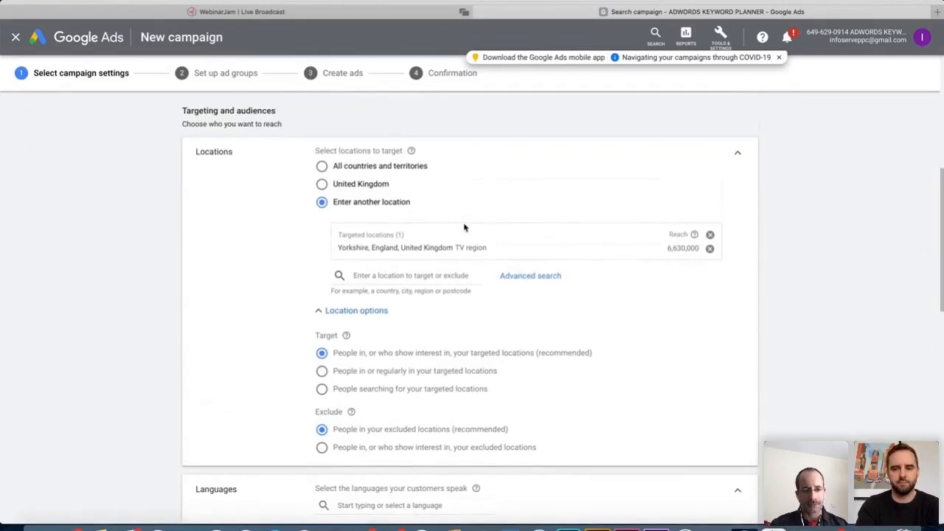
scroll(453, 194, "up", 1)
scroll(464, 212, "down", 2)
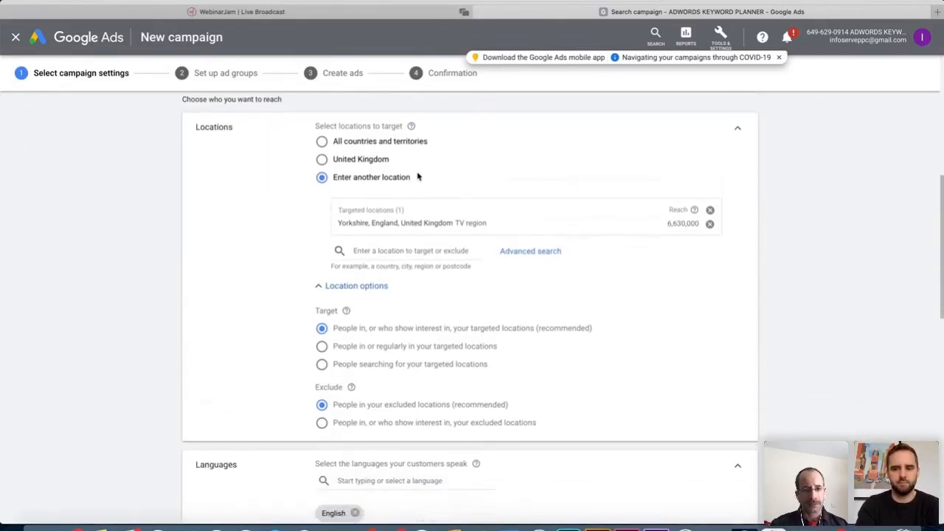
scroll(441, 218, "down", 1)
scroll(439, 304, "down", 1)
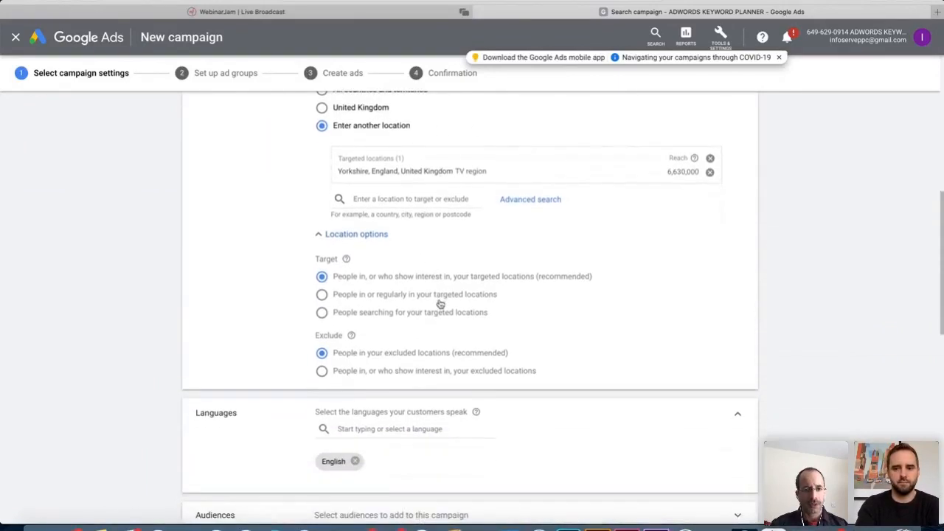
scroll(479, 214, "down", 1)
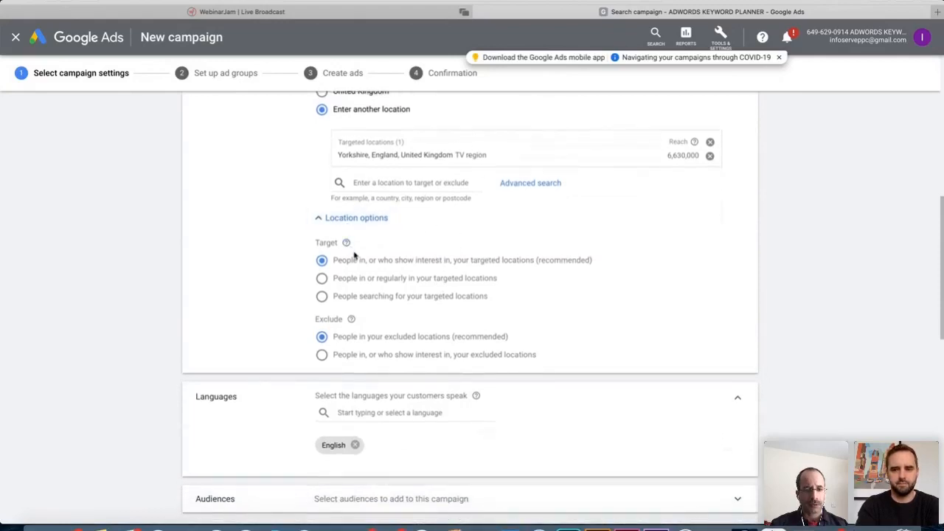
scroll(617, 258, "down", 1)
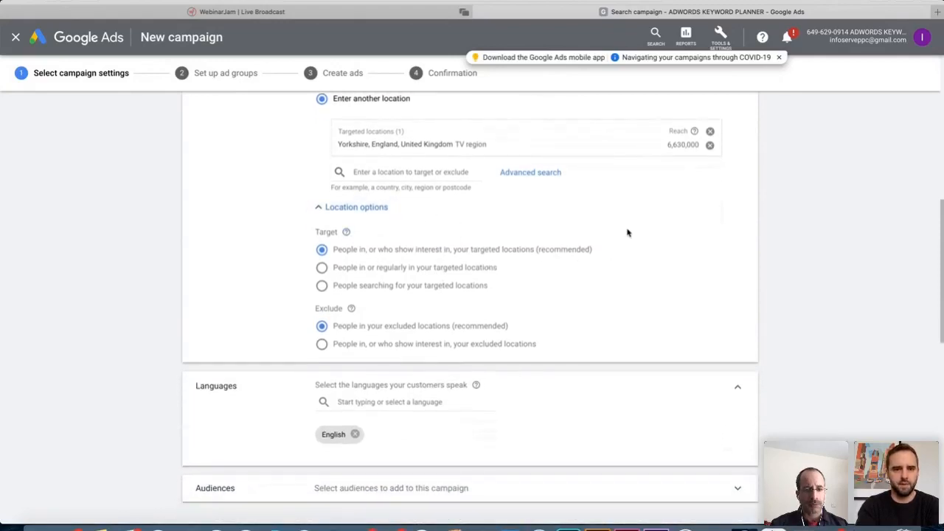
scroll(627, 232, "up", 1)
scroll(486, 268, "up", 1)
scroll(487, 268, "up", 2)
scroll(484, 305, "down", 1)
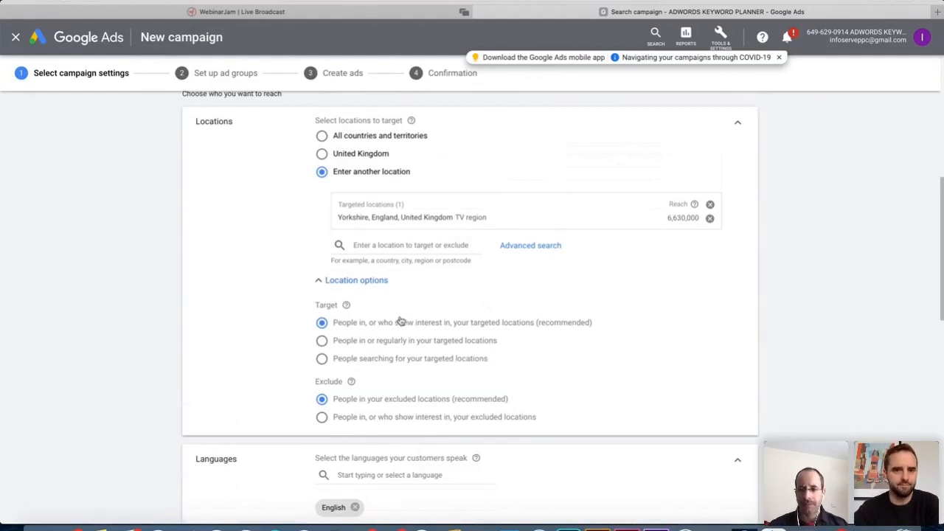
mouse_move(347, 308)
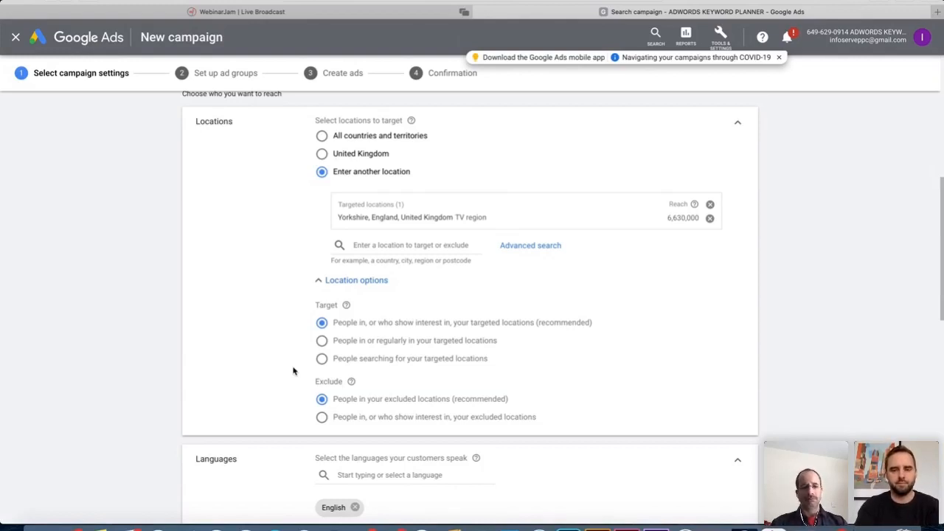
scroll(677, 409, "down", 2)
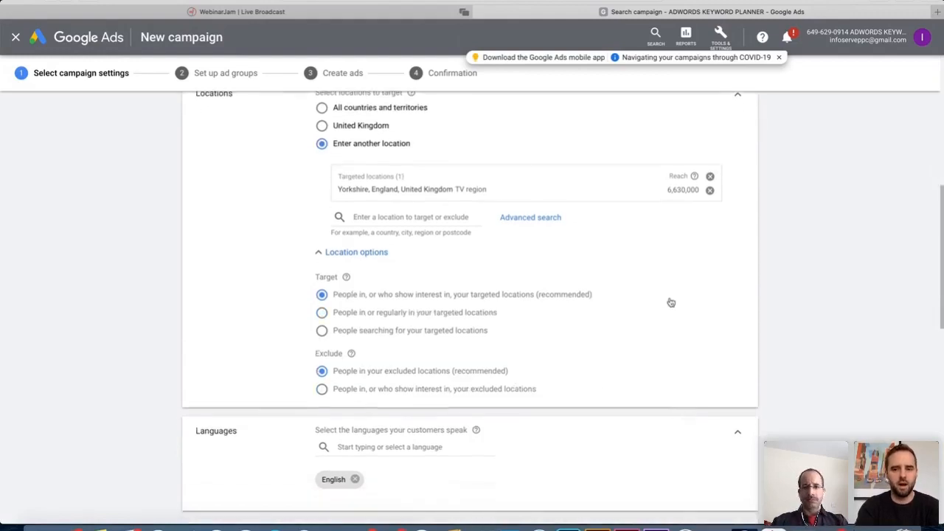
scroll(597, 346, "up", 3)
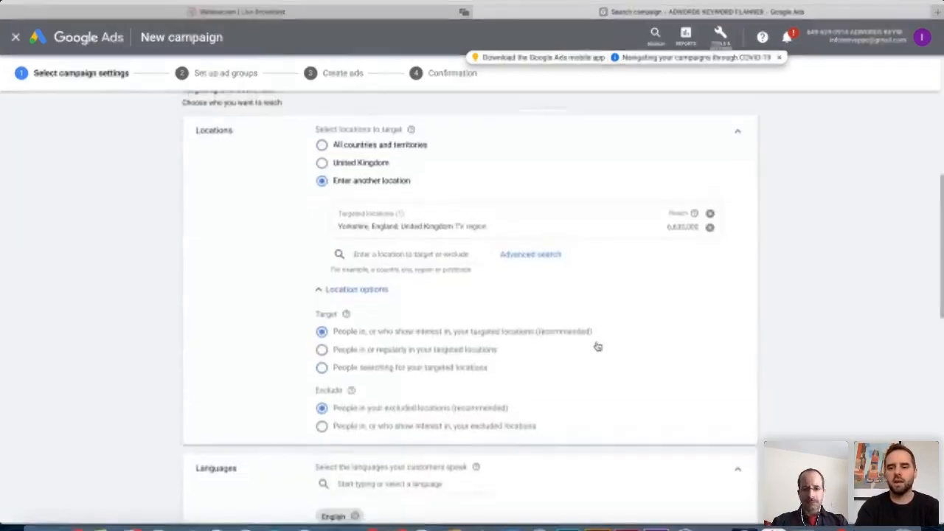
scroll(598, 345, "down", 3)
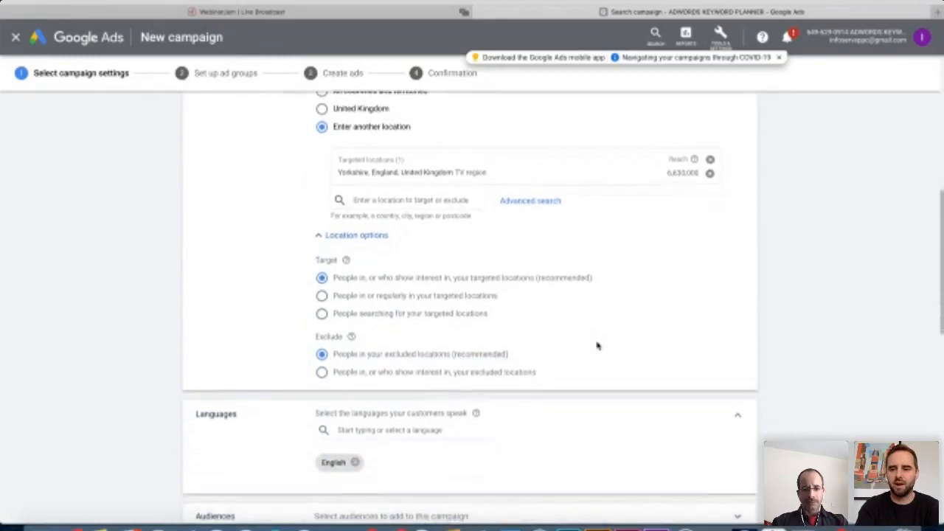
scroll(597, 345, "down", 1)
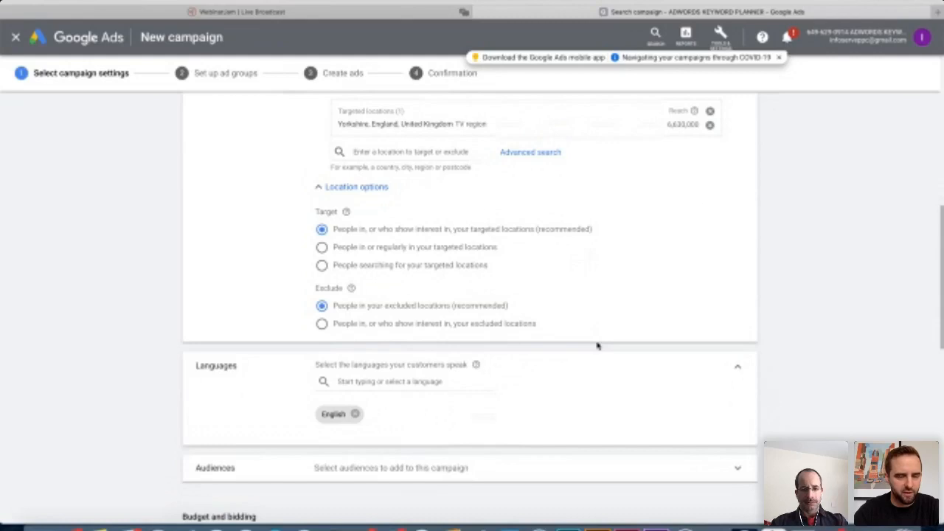
Expand the campaign's Audiences settings to show the audience search and targeting setting
scroll(598, 345, "down", 6)
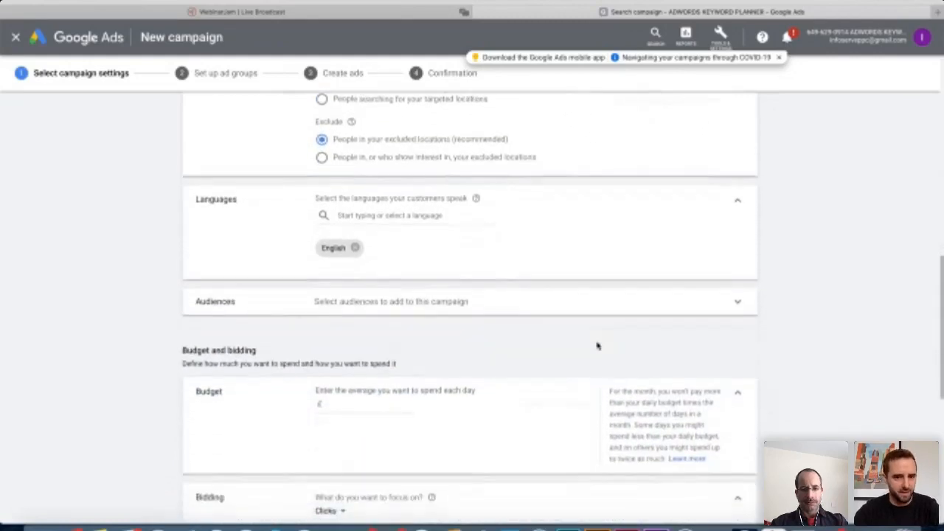
left_click(740, 310)
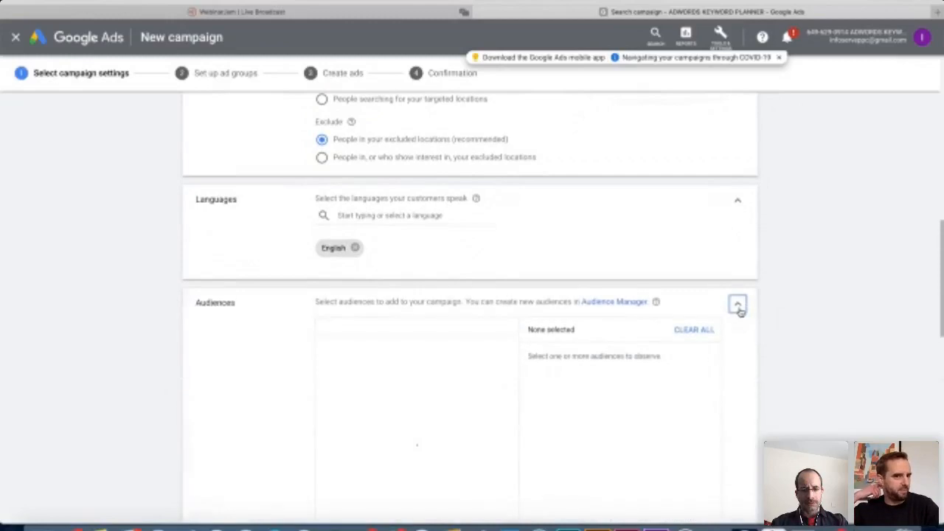
scroll(845, 312, "down", 4)
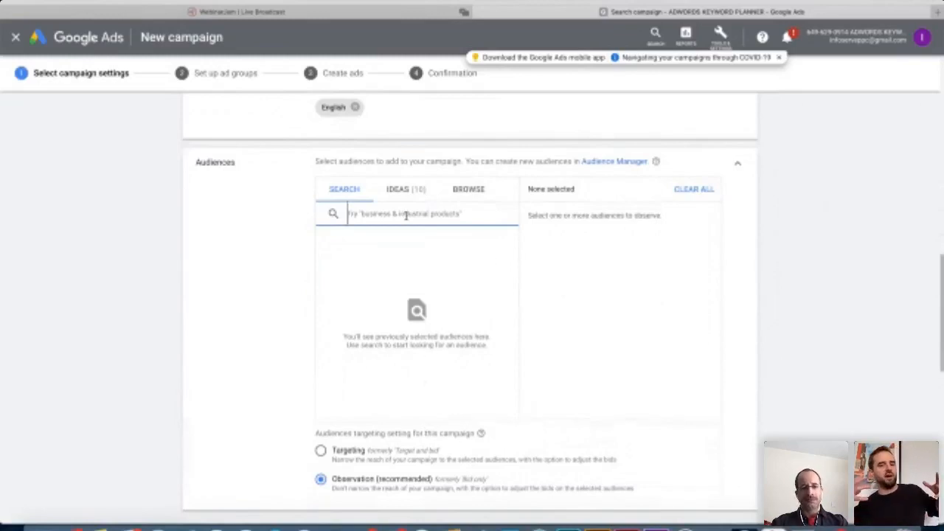
type("inf")
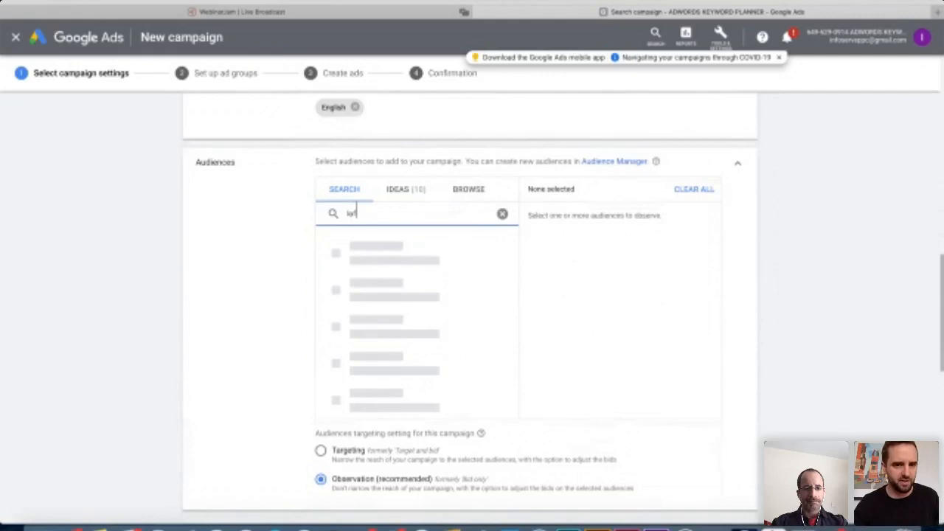
key("BackSpace")
key("BackSpace")
key("BackSpace")
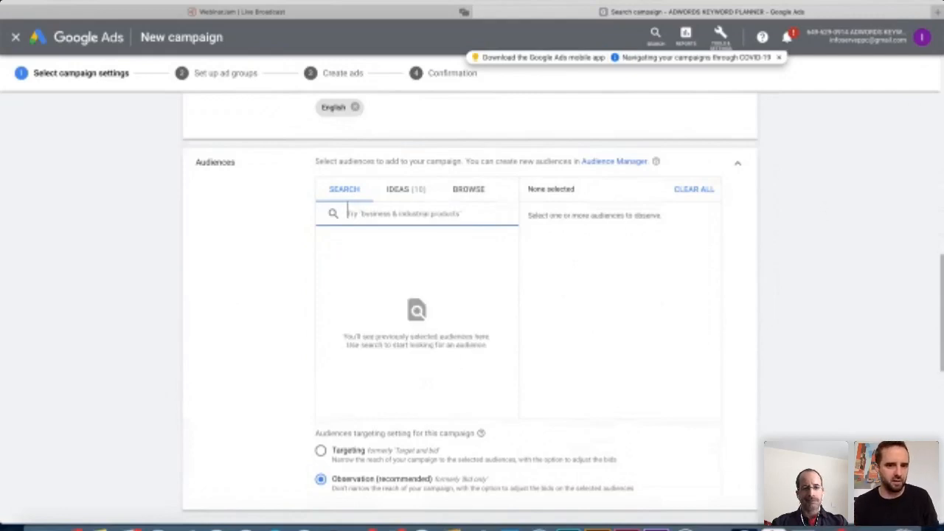
Search the audiences for clothes and look through the matching in-market and affinity audiences
type("clothes")
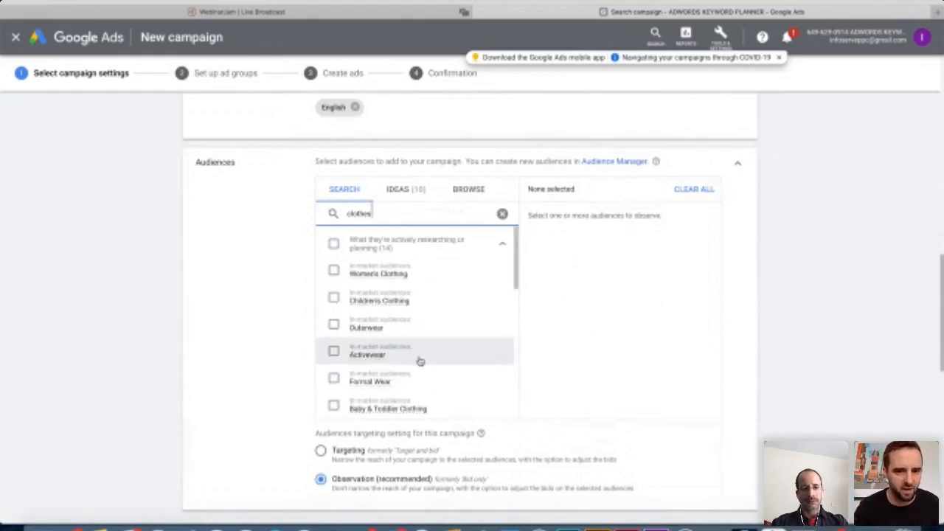
scroll(420, 361, "down", 3)
scroll(419, 361, "down", 3)
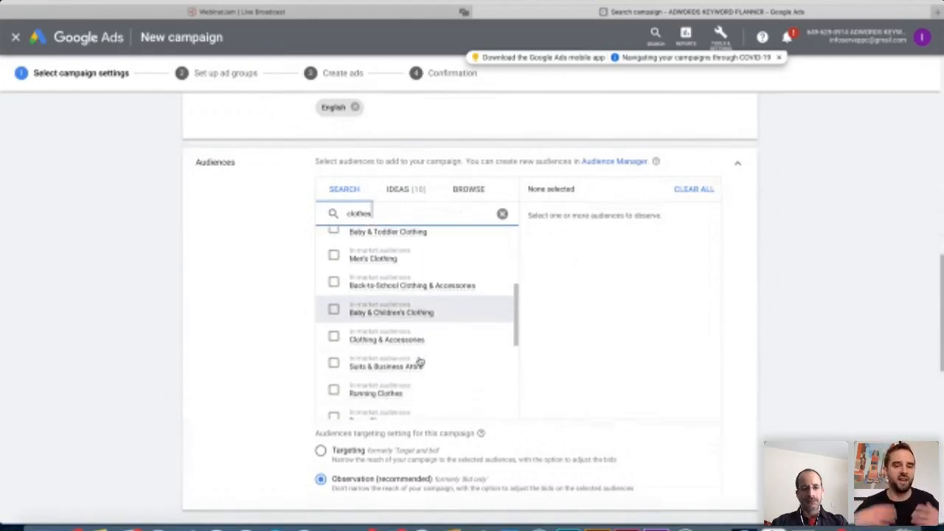
scroll(420, 362, "down", 4)
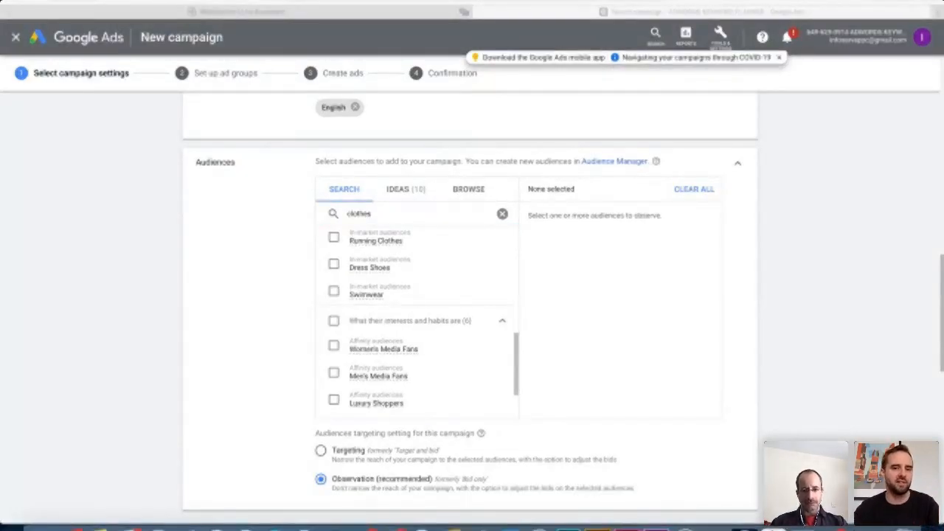
scroll(423, 302, "down", 2)
Set the campaign's average daily budget to £30.00
scroll(646, 328, "down", 4)
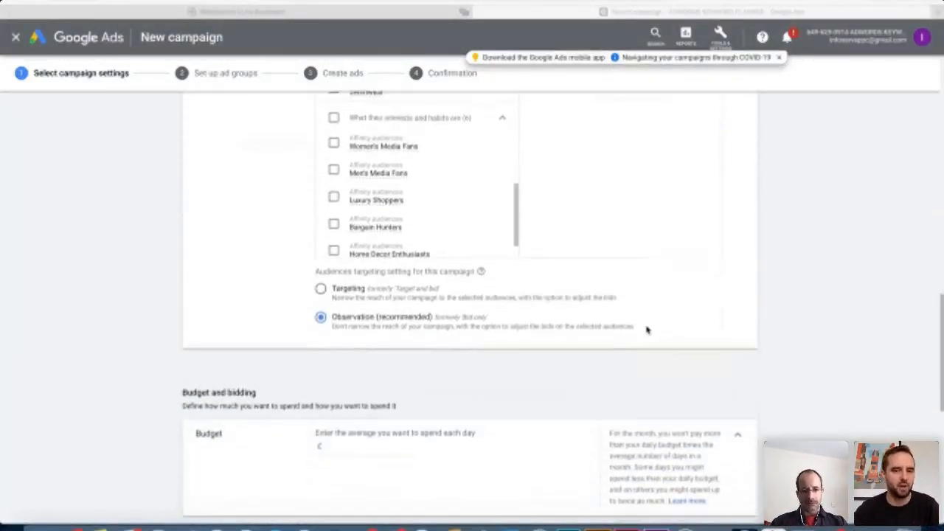
scroll(646, 329, "down", 2)
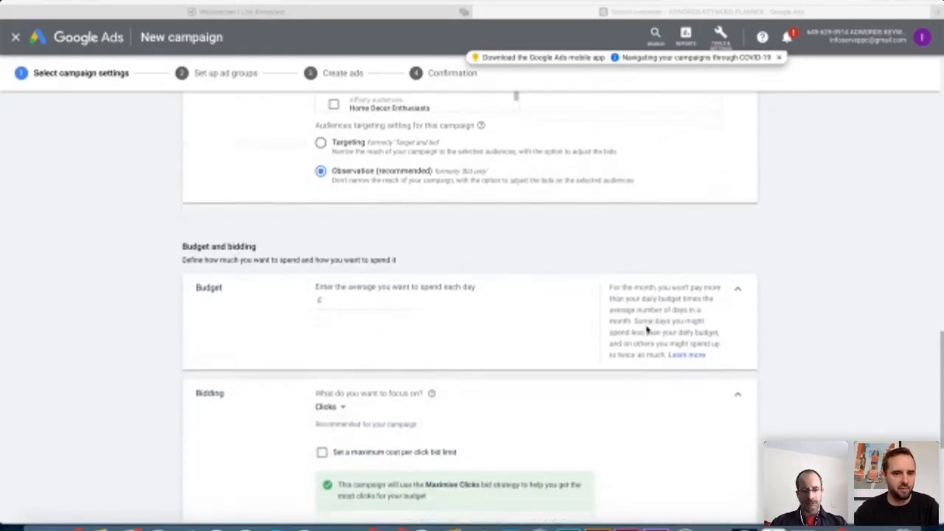
scroll(647, 329, "down", 2)
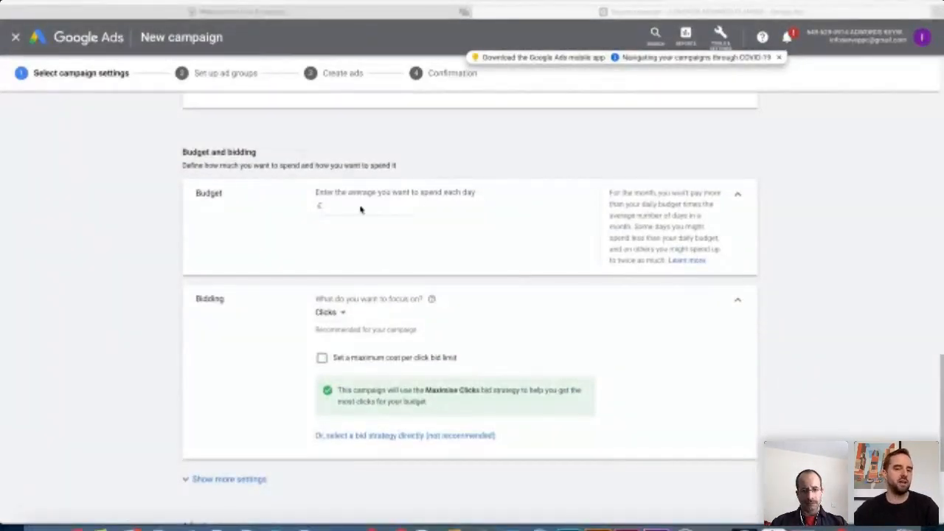
left_click(354, 212)
type("30")
left_click(442, 237)
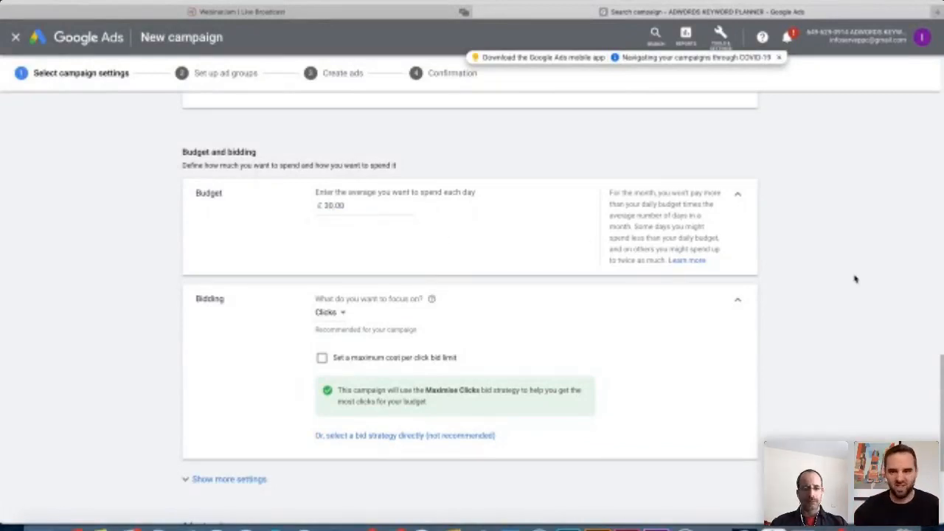
Review the bidding focus options for the campaign, including Conversions, Conversion value, Clicks and Impression share
scroll(853, 276, "down", 1)
scroll(811, 300, "down", 1)
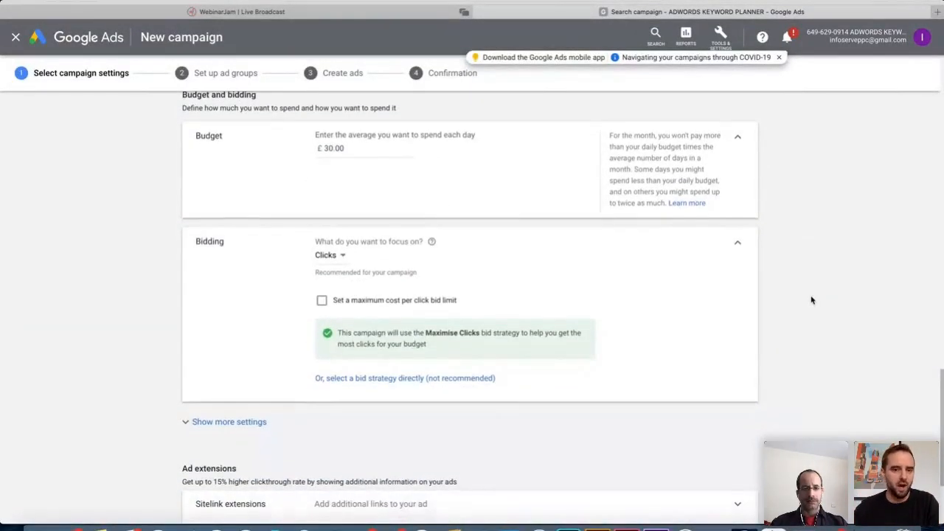
scroll(583, 255, "down", 1)
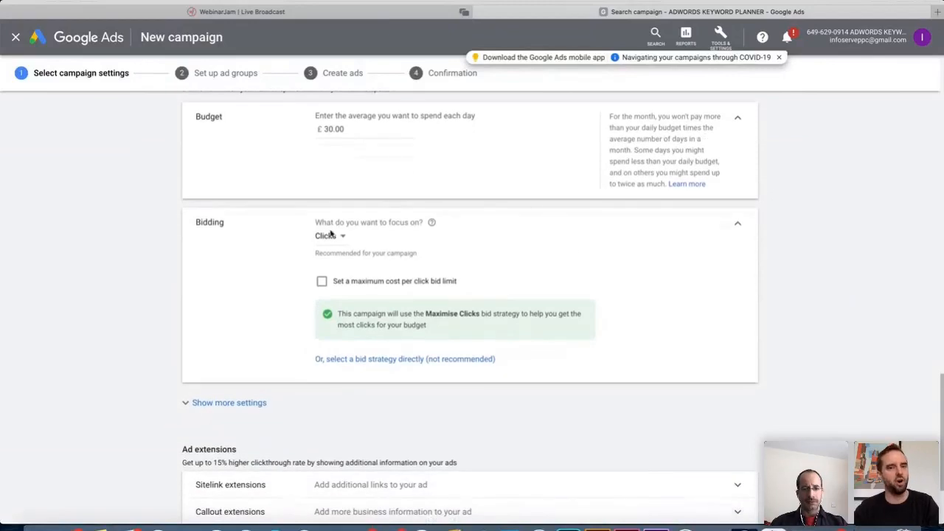
scroll(406, 243, "down", 1)
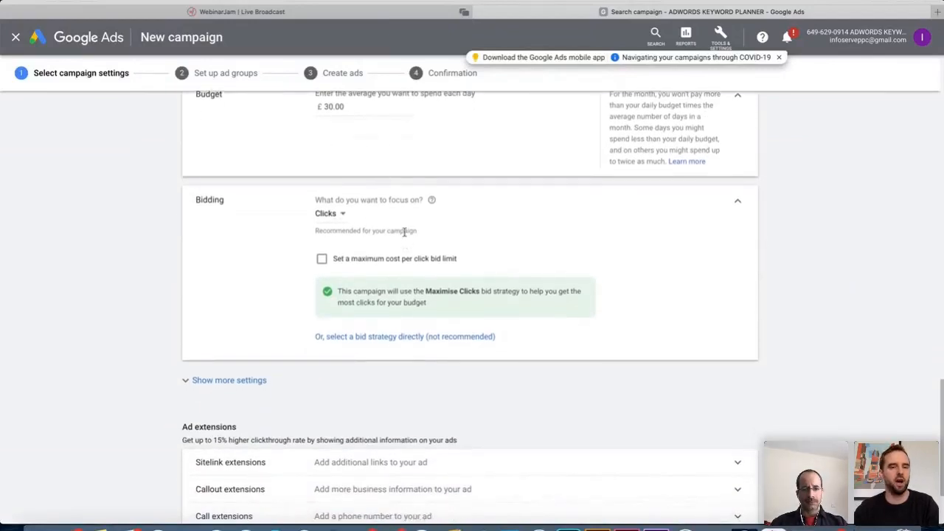
left_click(328, 213)
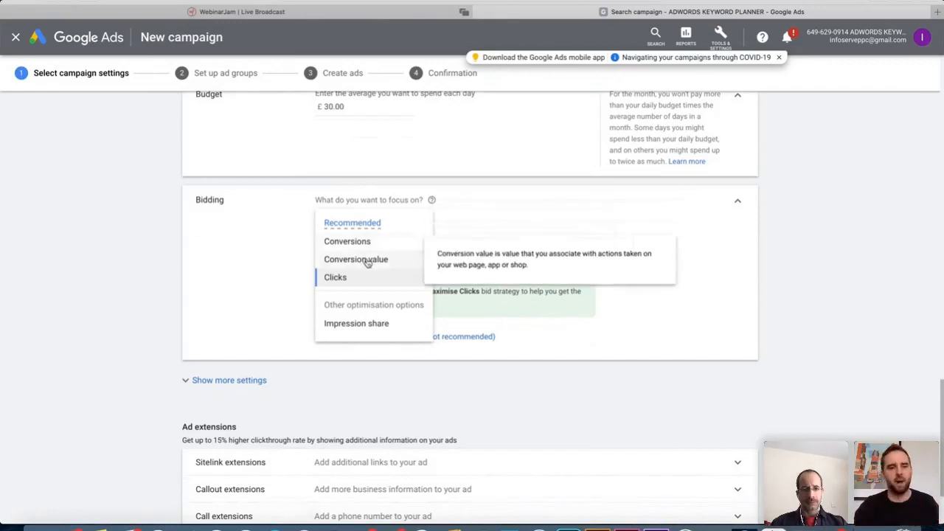
left_click(311, 290)
Examine the campaign's Ad extensions section, including its clickthrough rate note and the additional extension types on offer
scroll(656, 309, "down", 3)
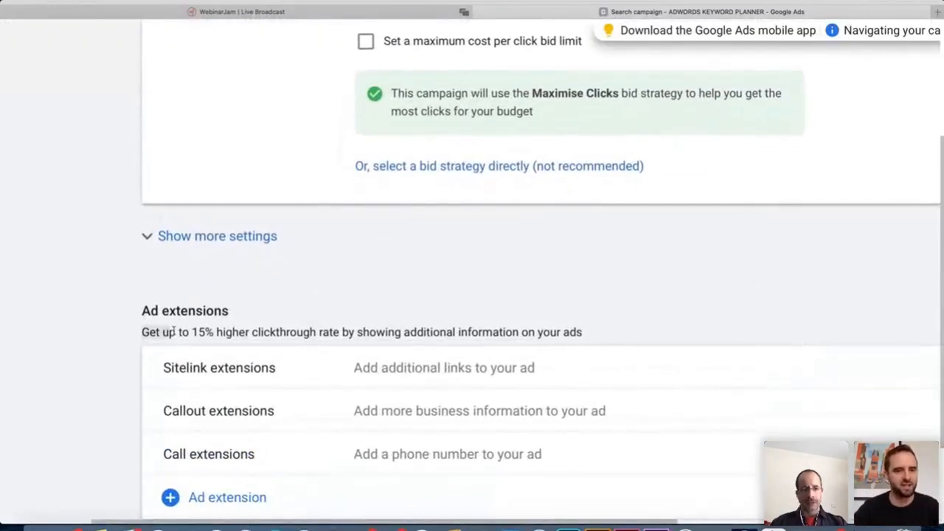
left_click_drag(174, 332, 338, 332)
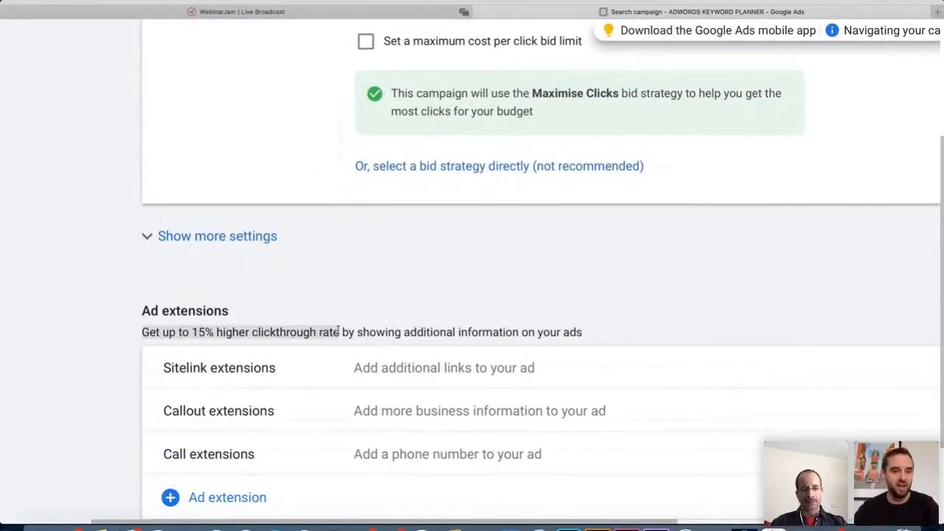
scroll(562, 268, "down", 3)
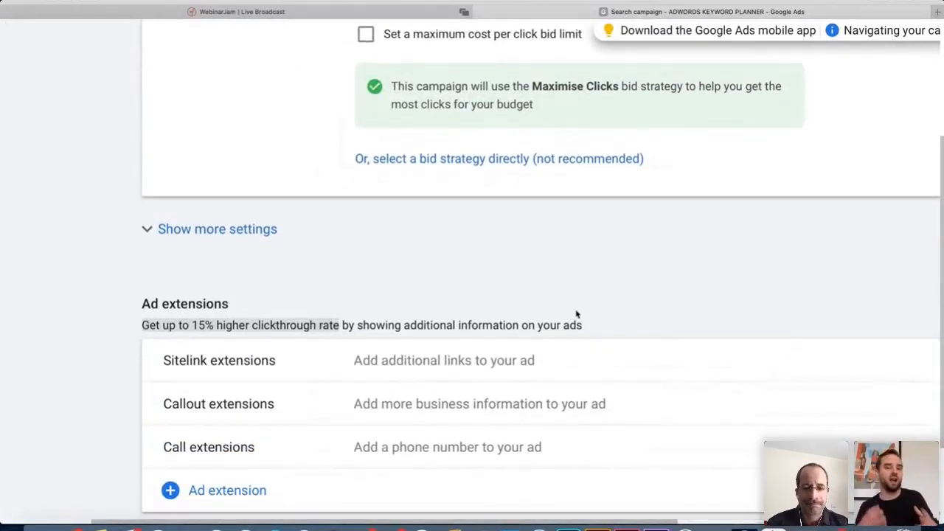
scroll(632, 389, "down", 3)
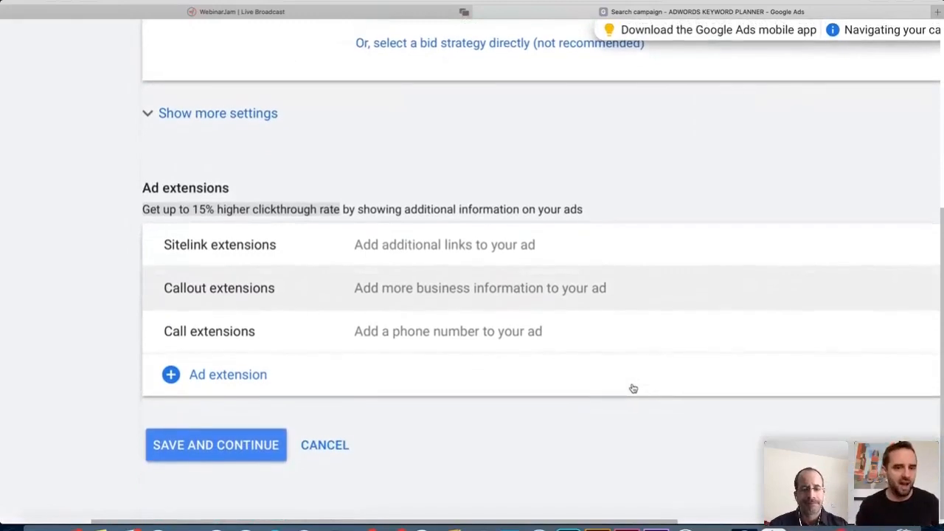
scroll(582, 390, "left", 1)
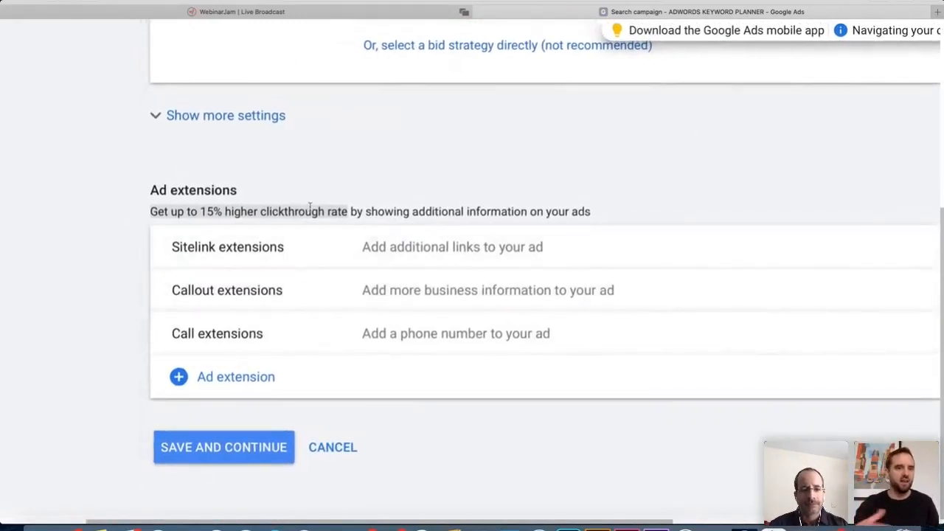
left_click(339, 184)
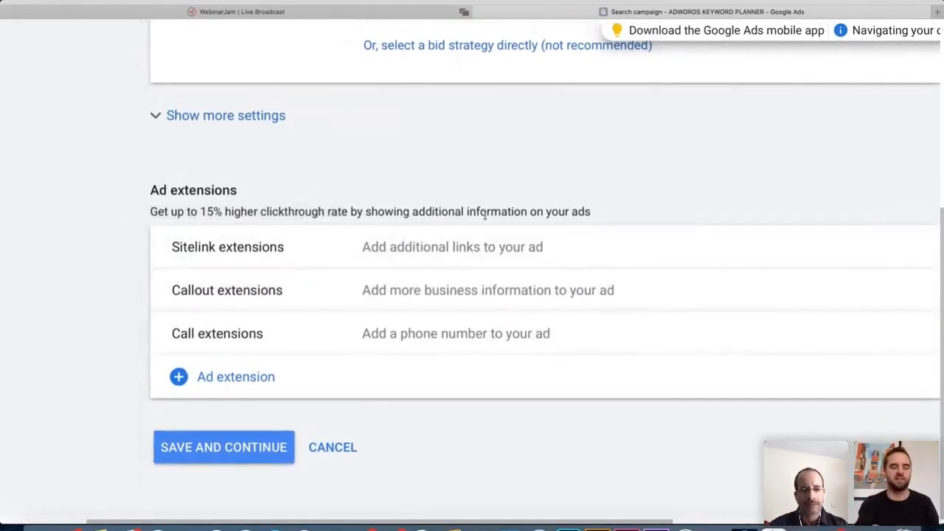
scroll(486, 225, "down", 5)
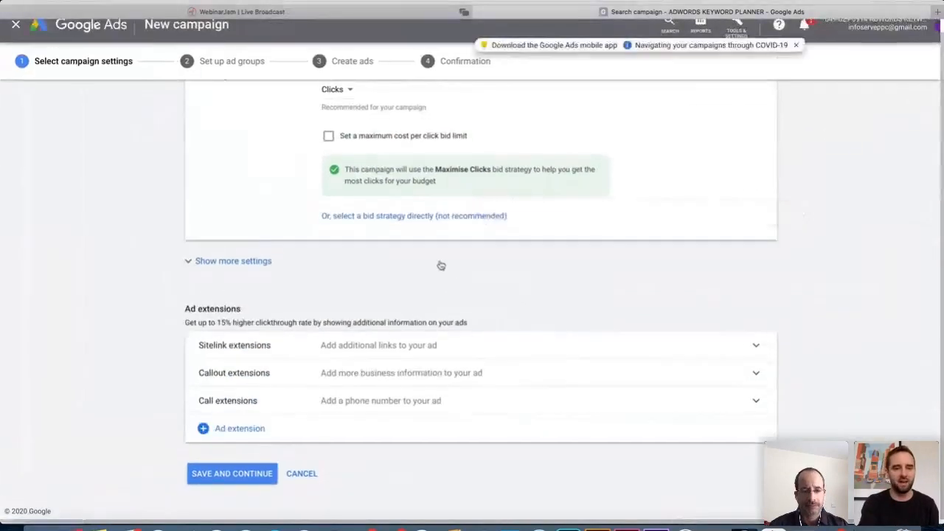
left_click(234, 435)
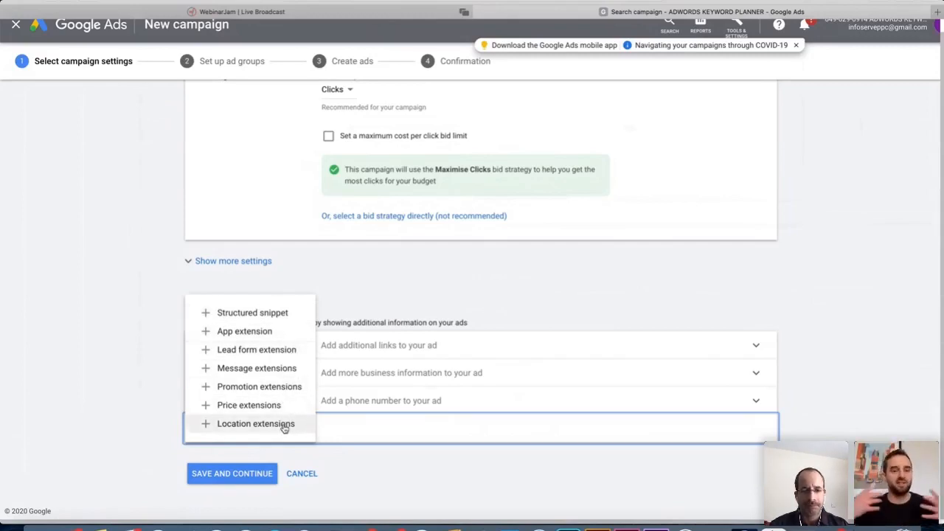
left_click(373, 295)
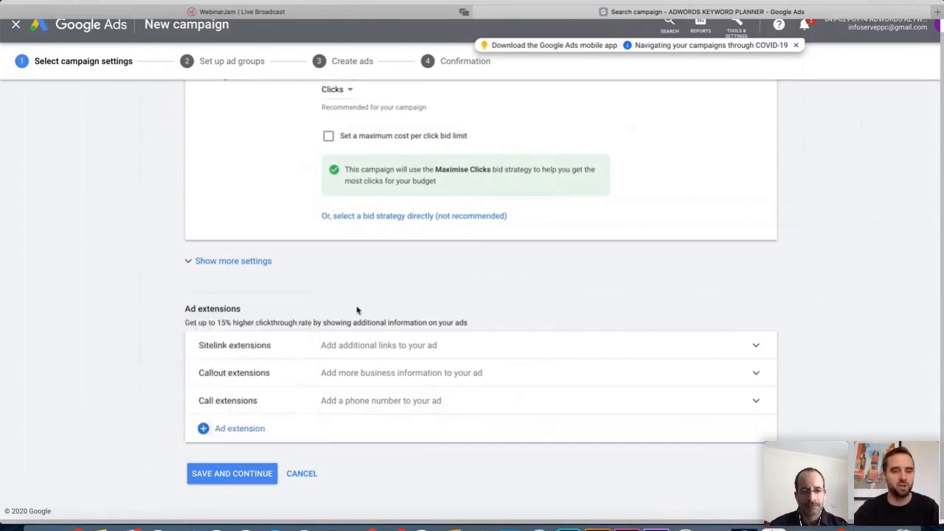
Expand the campaign's Sitelink extensions and start a new sitelink extension
left_click(358, 347)
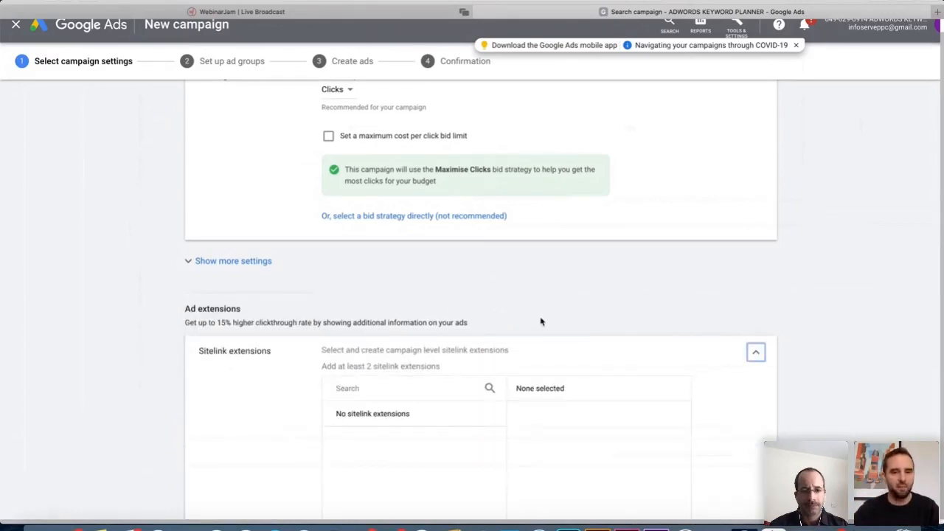
scroll(541, 321, "down", 3)
left_click(385, 219)
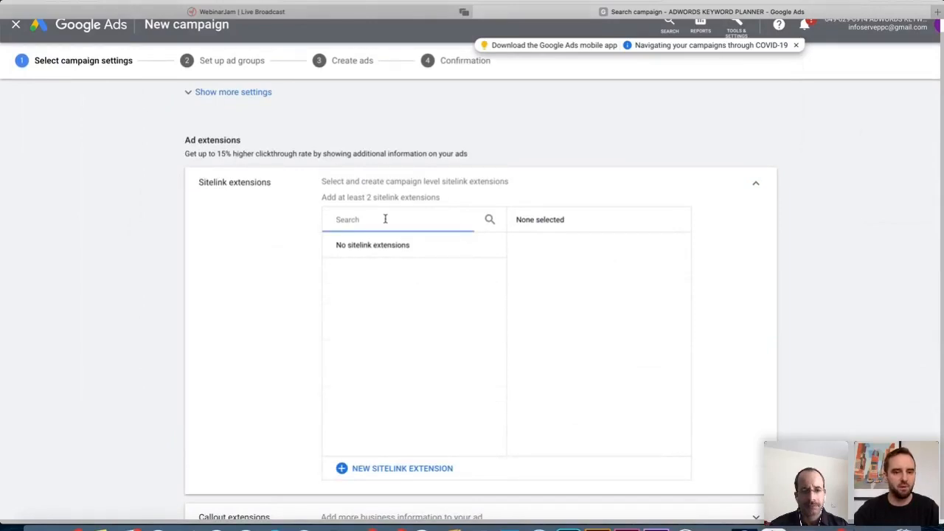
left_click(364, 473)
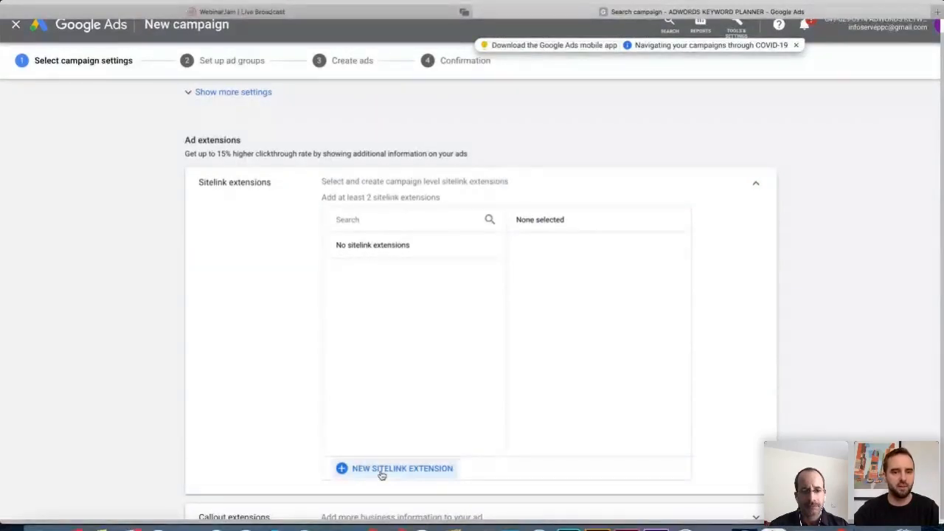
Enter Website Design as the text of Sitelink 1, leaving its description lines empty
scroll(535, 287, "down", 2)
left_click(374, 171)
scroll(432, 214, "up", 2)
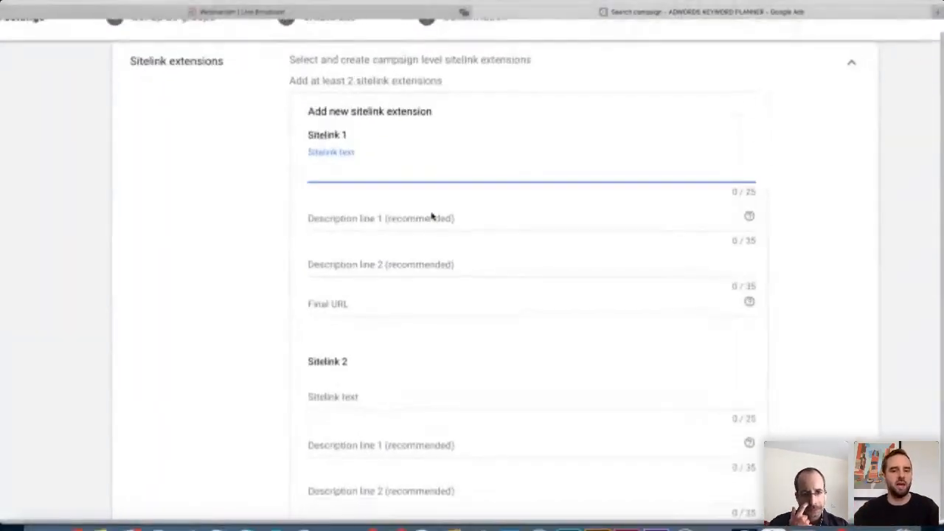
scroll(432, 216, "up", 2)
scroll(431, 214, "up", 1)
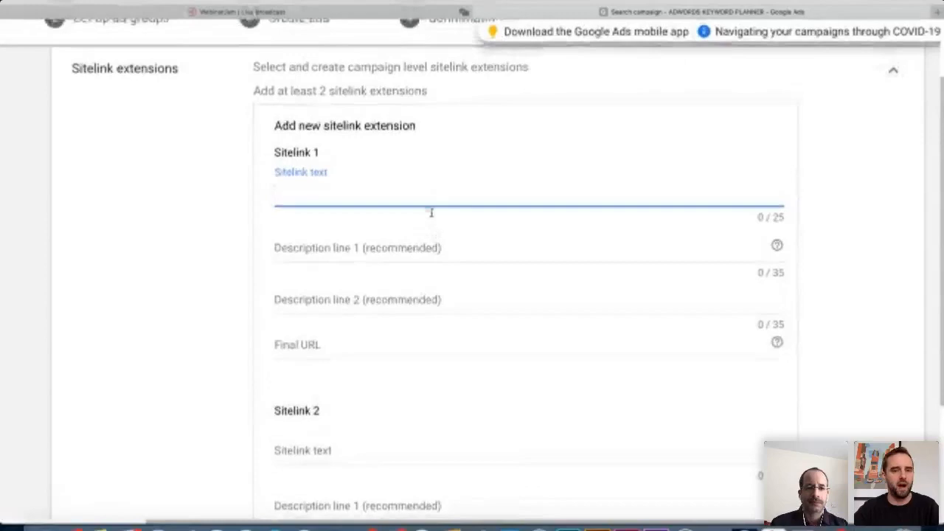
type("We")
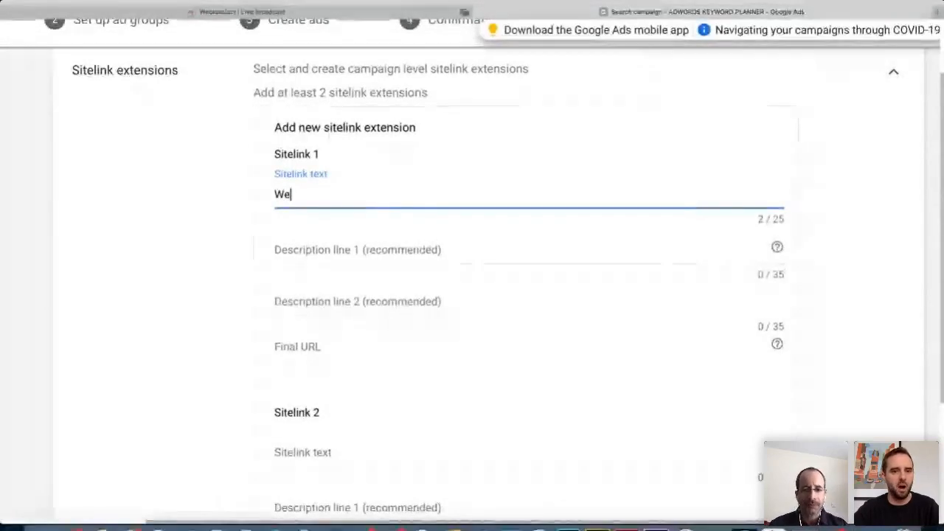
type("bsite Design")
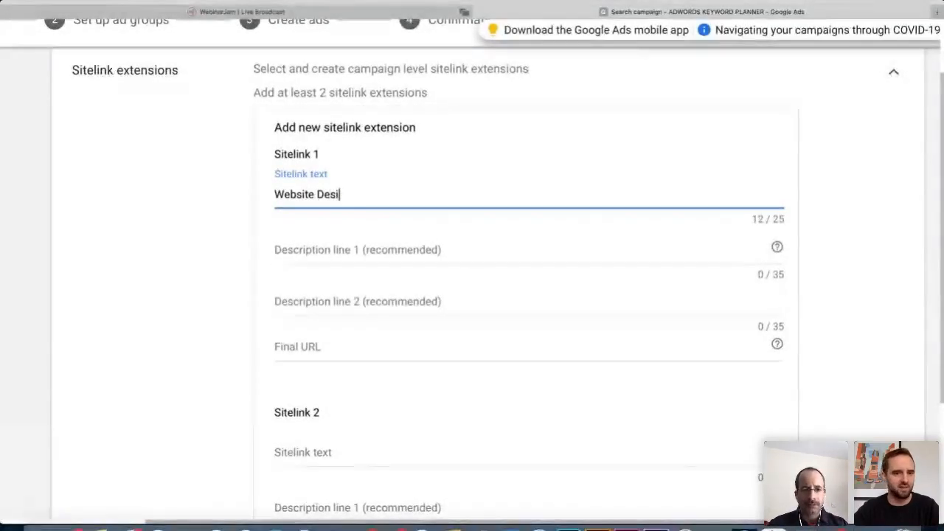
left_click(425, 250)
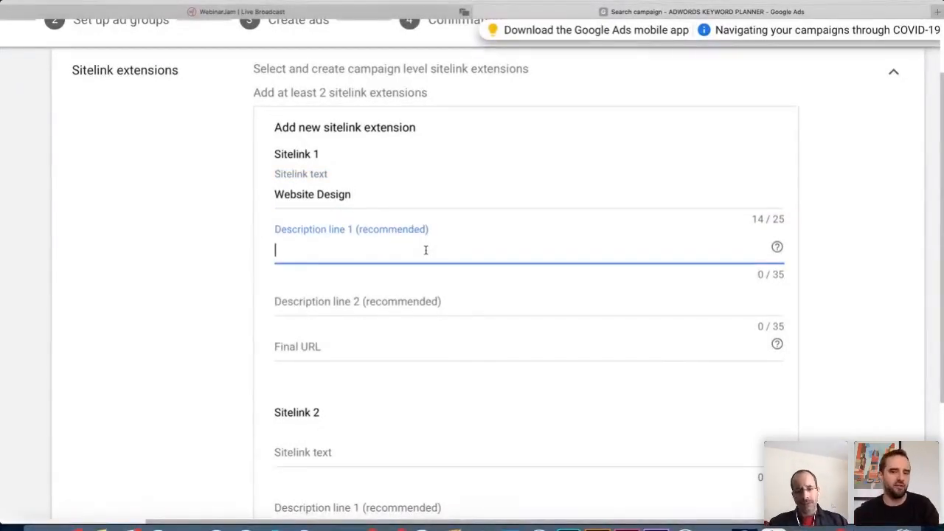
type("L")
key("BackSpace")
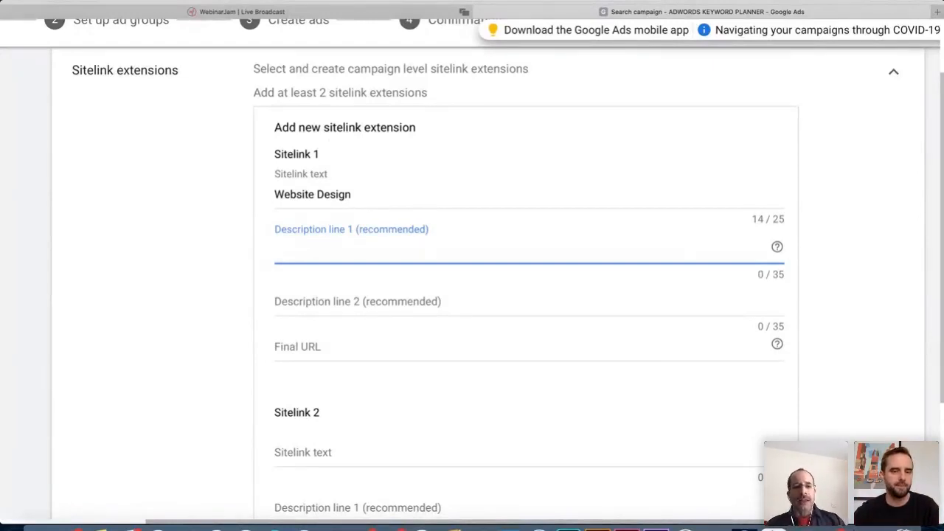
Dismiss the notification bar about the Google Ads mobile app and COVID-19 campaign guidance
scroll(470, 191, "right", 1)
scroll(470, 191, "right", 2)
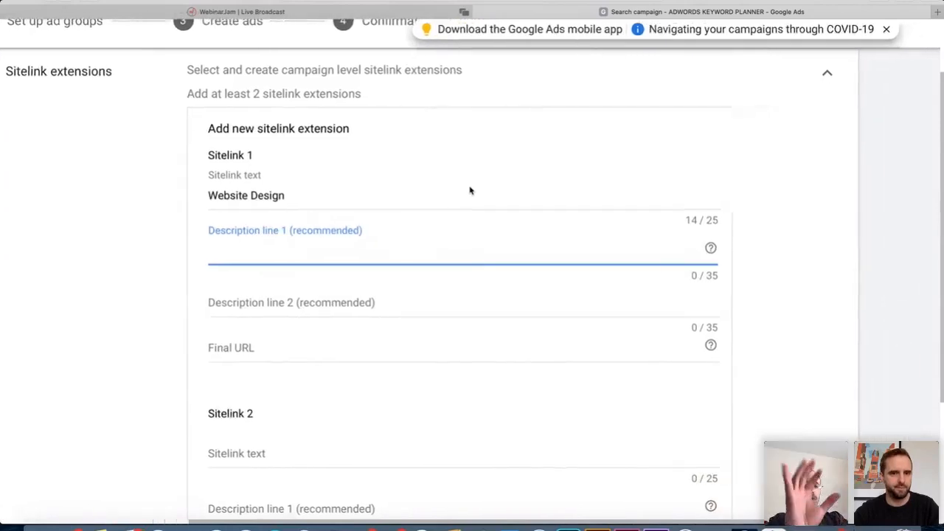
left_click(881, 30)
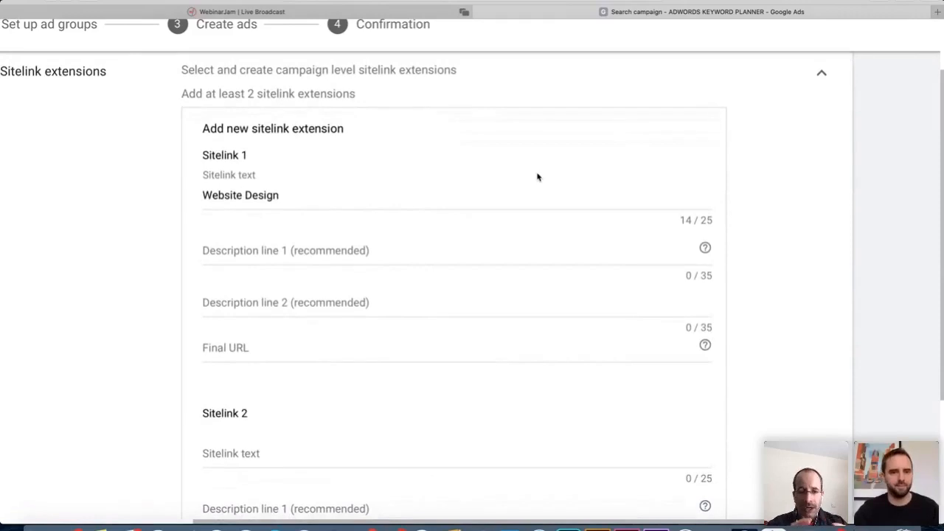
Replace the text of Sitelink 1 with Bedroom Furniture, correcting the misspelled second word with the suggested spelling
scroll(537, 177, "down", 1)
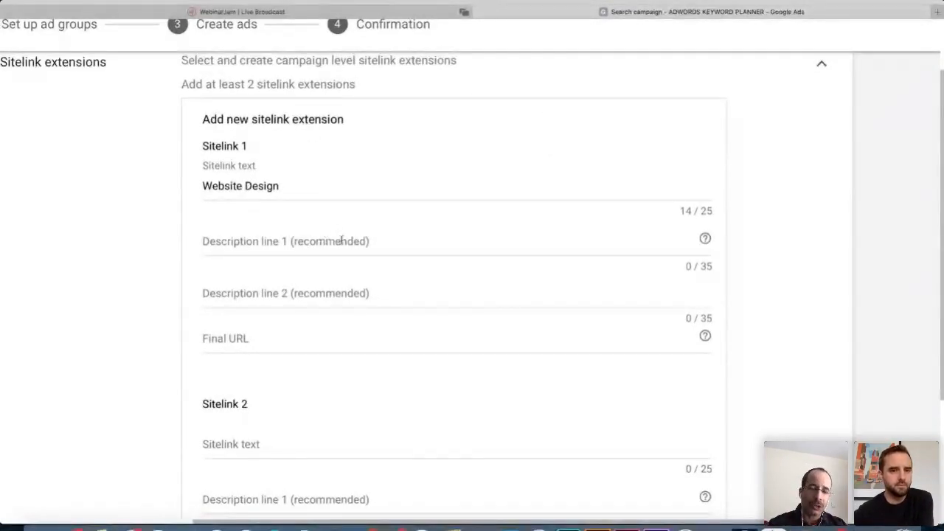
triple_click(298, 188)
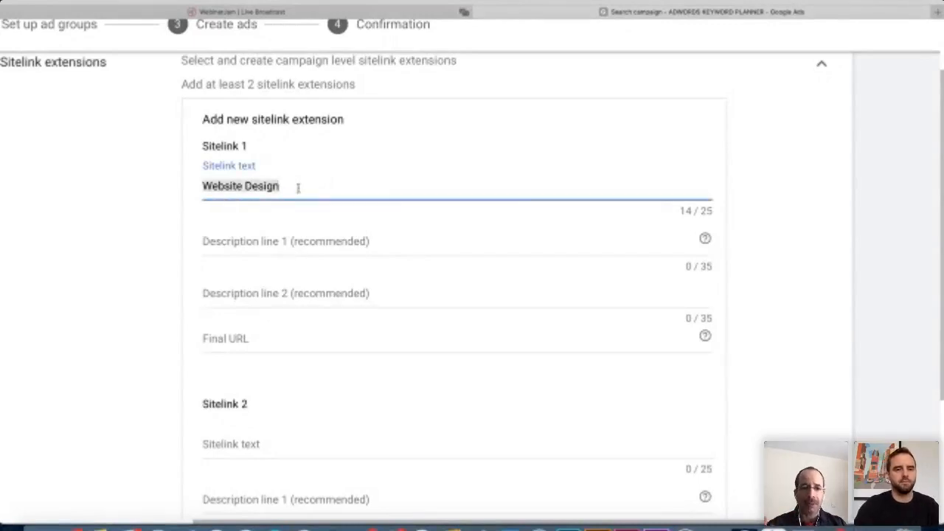
key("BackSpace")
left_click(96, 246)
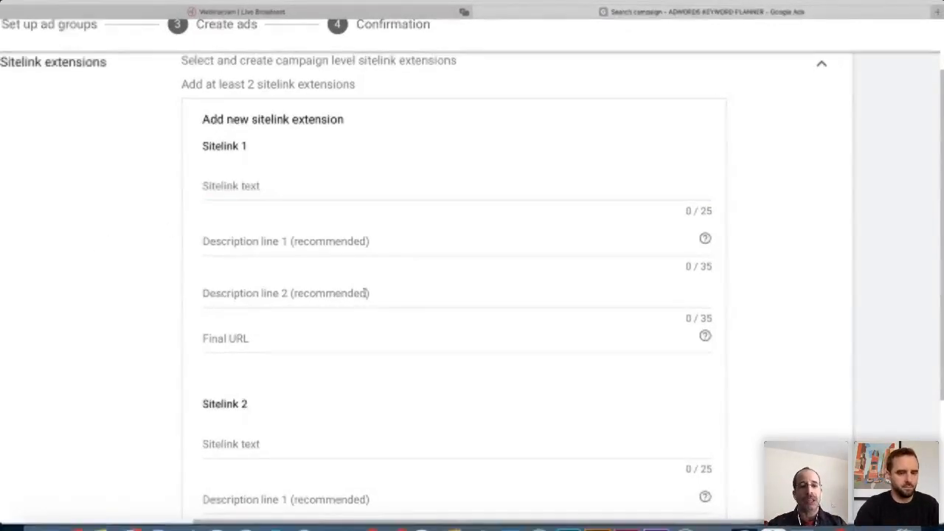
left_click(248, 186)
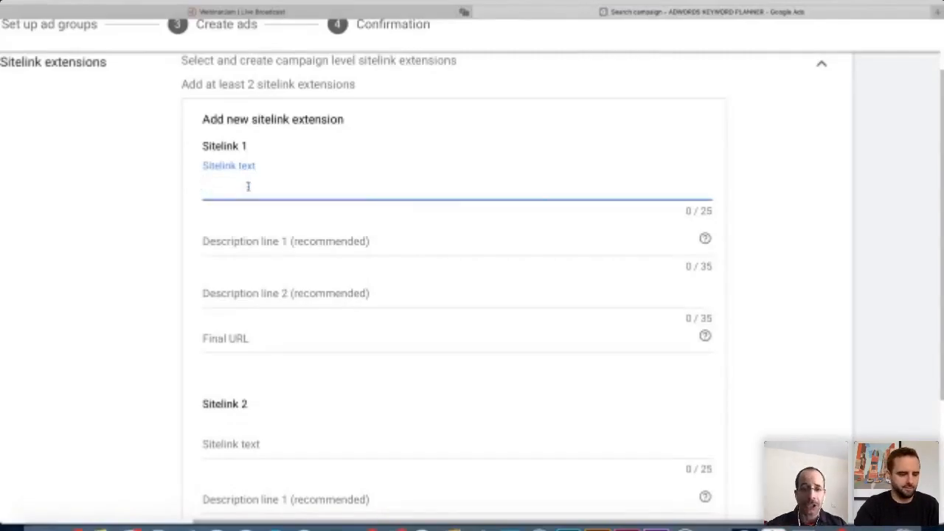
type("Bed")
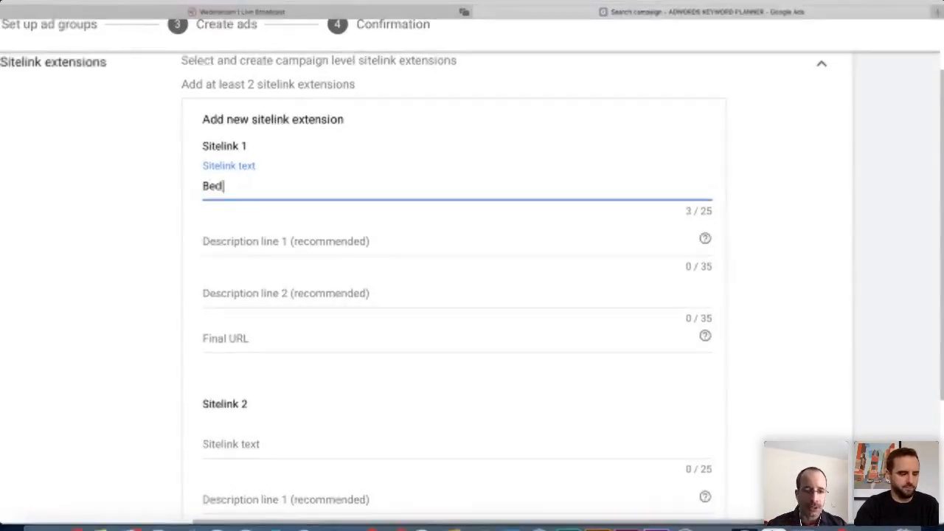
type("room F")
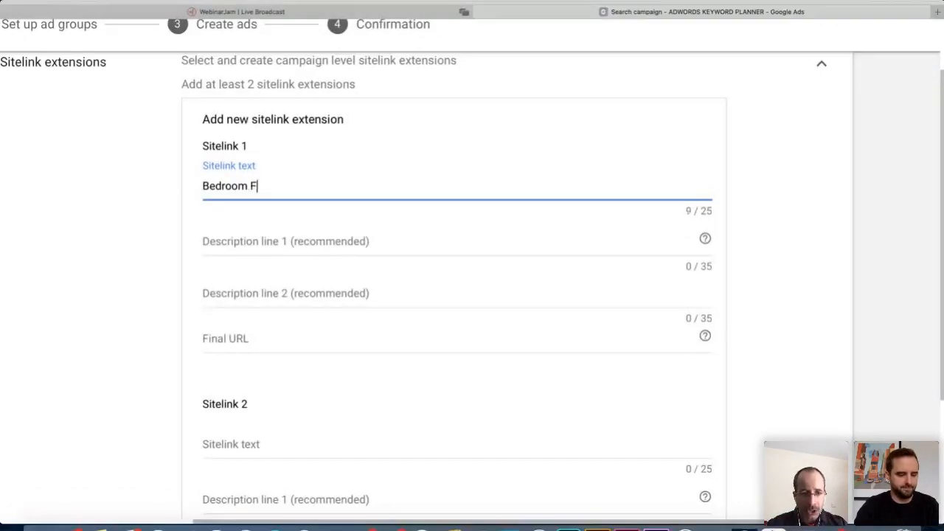
type("urnitre")
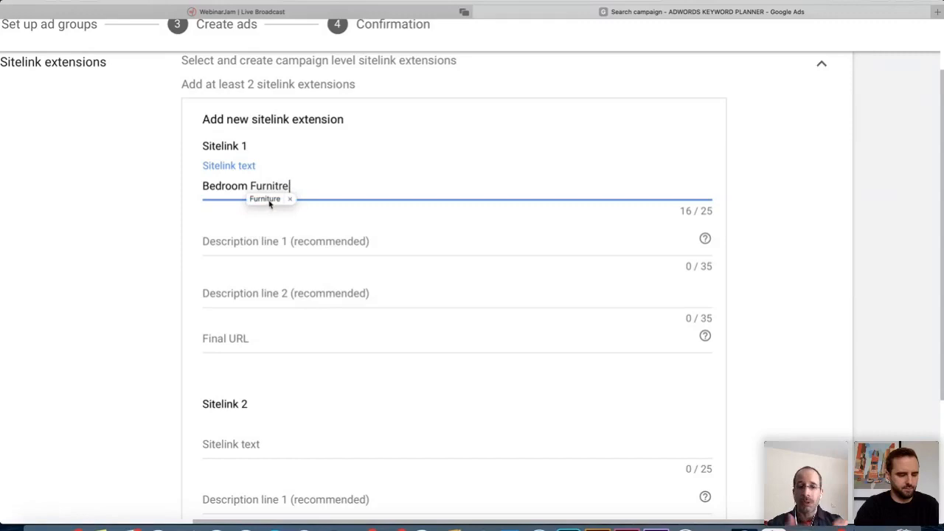
left_click(271, 202)
left_click(264, 240)
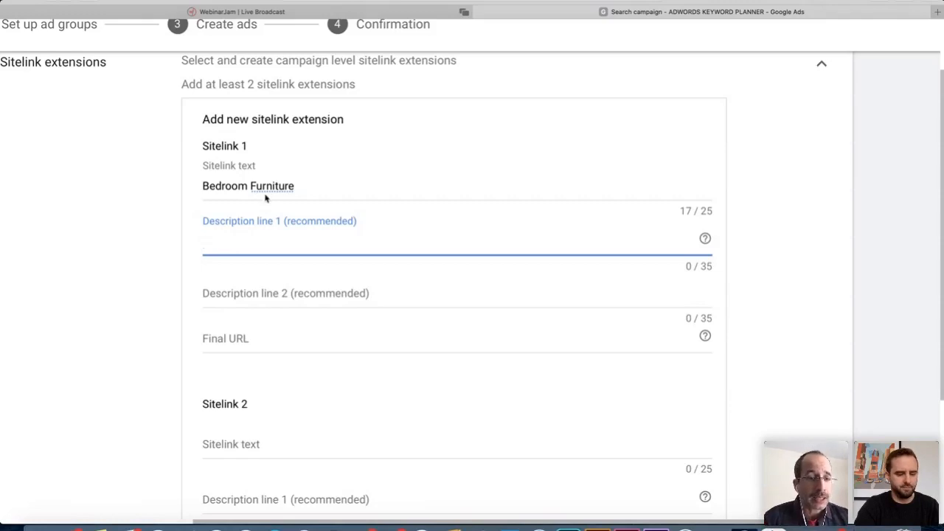
left_click(298, 185)
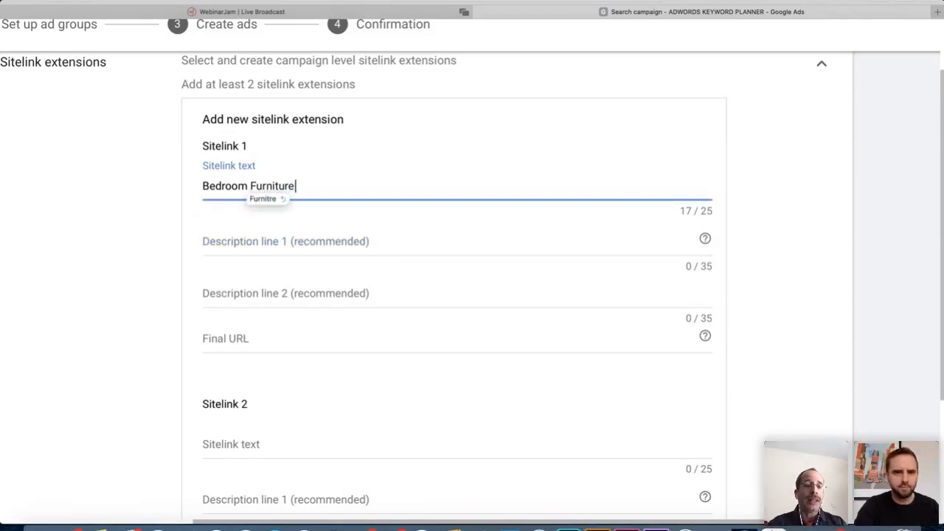
left_click(257, 243)
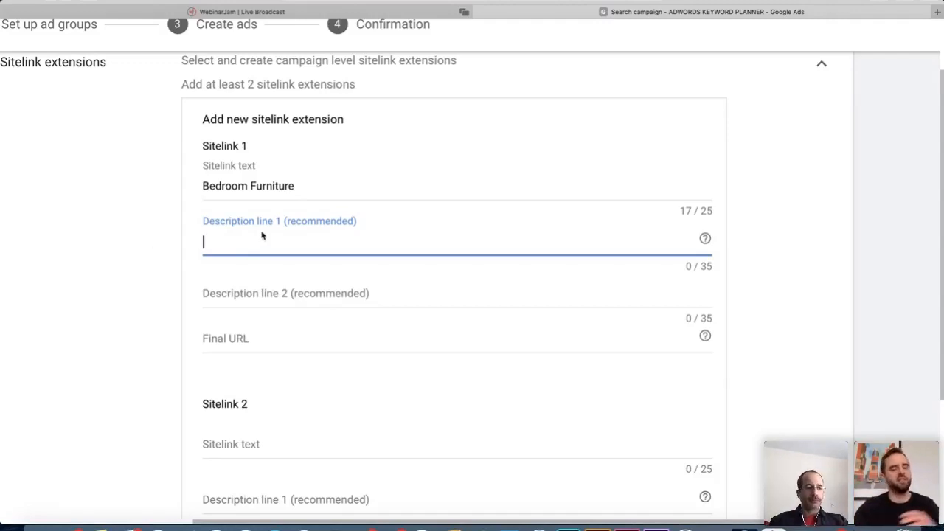
scroll(261, 235, "down", 5, "ctrl")
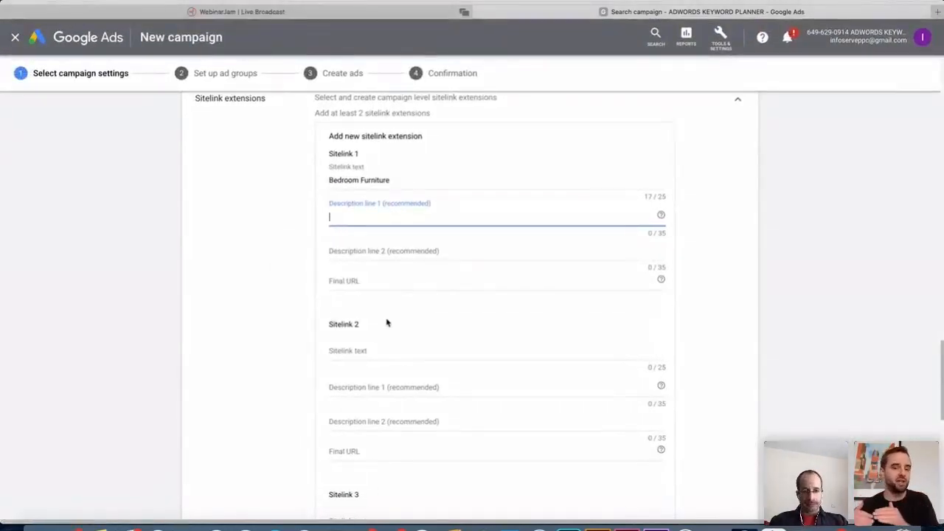
scroll(418, 319, "up", 2)
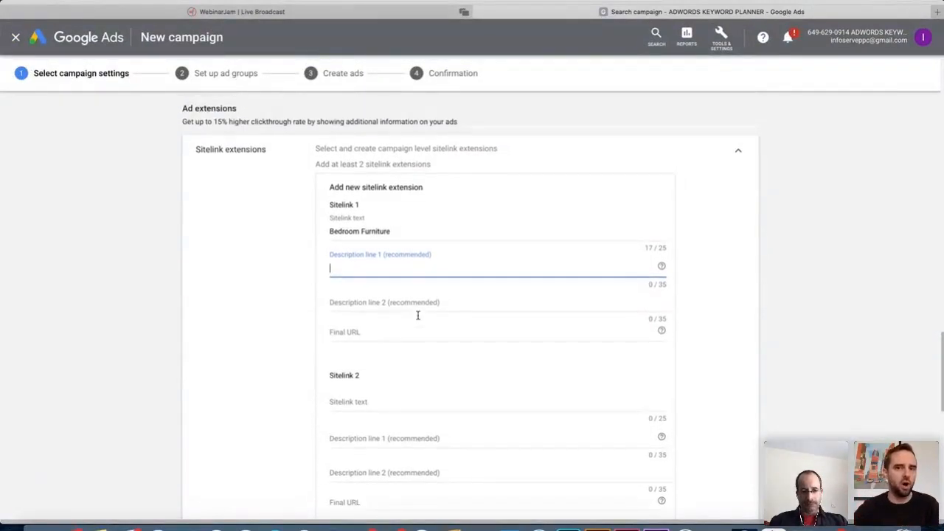
scroll(418, 320, "down", 1)
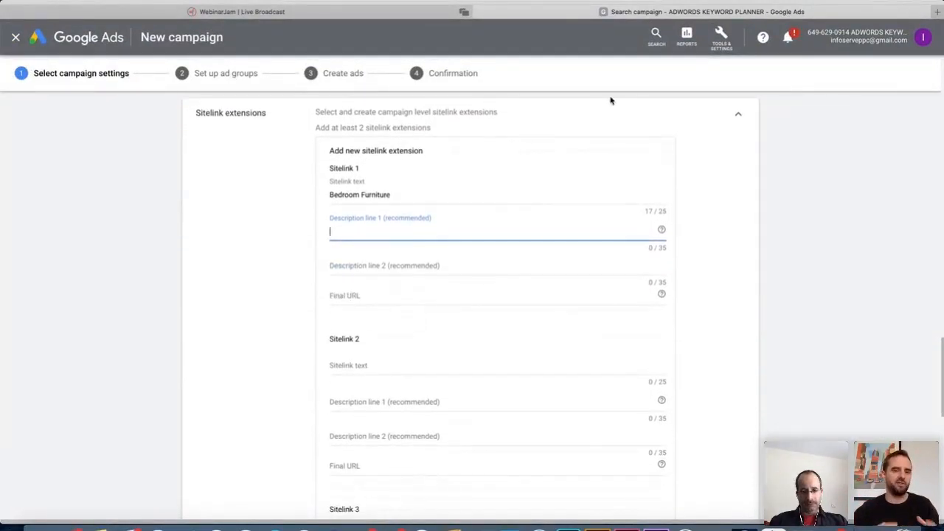
scroll(579, 318, "down", 1)
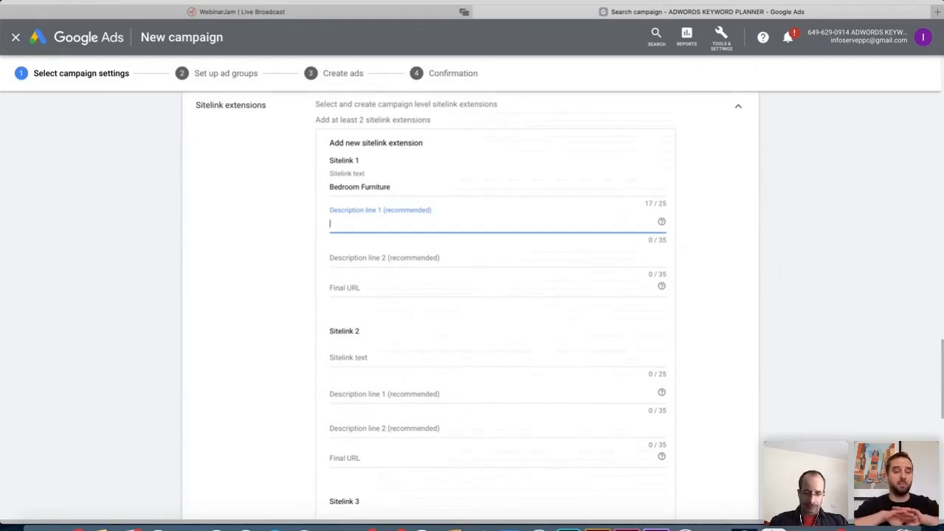
key("super+Tab")
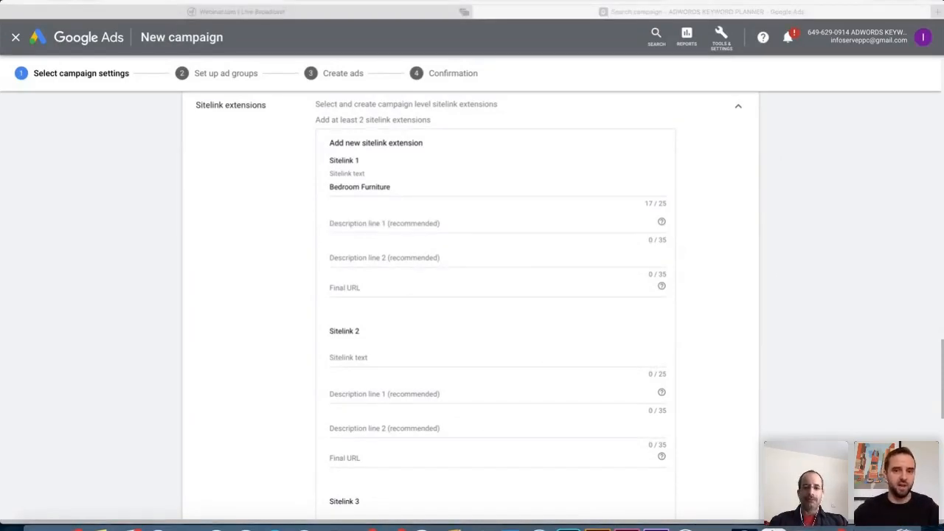
Expand the campaign's Call extensions and Callout extensions sections below the sitelink form
scroll(479, 361, "down", 2)
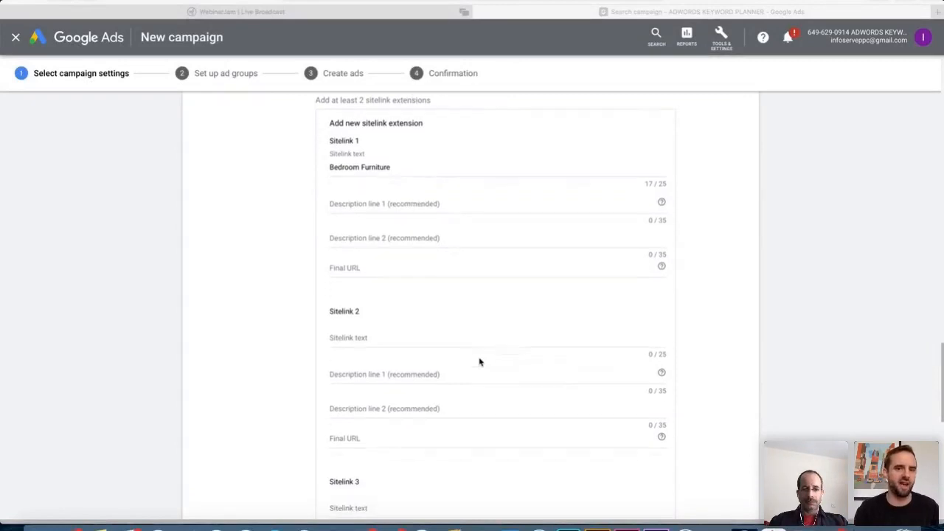
scroll(479, 361, "down", 7)
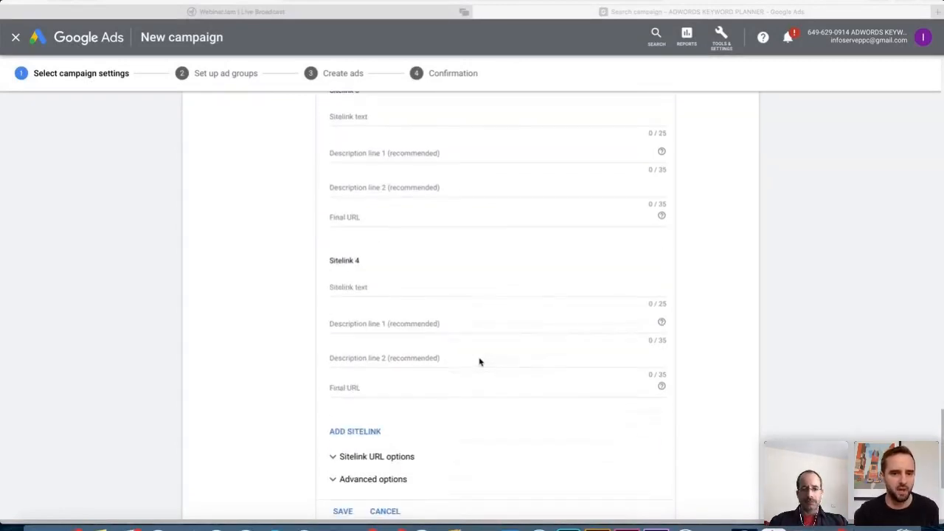
scroll(410, 386, "down", 1)
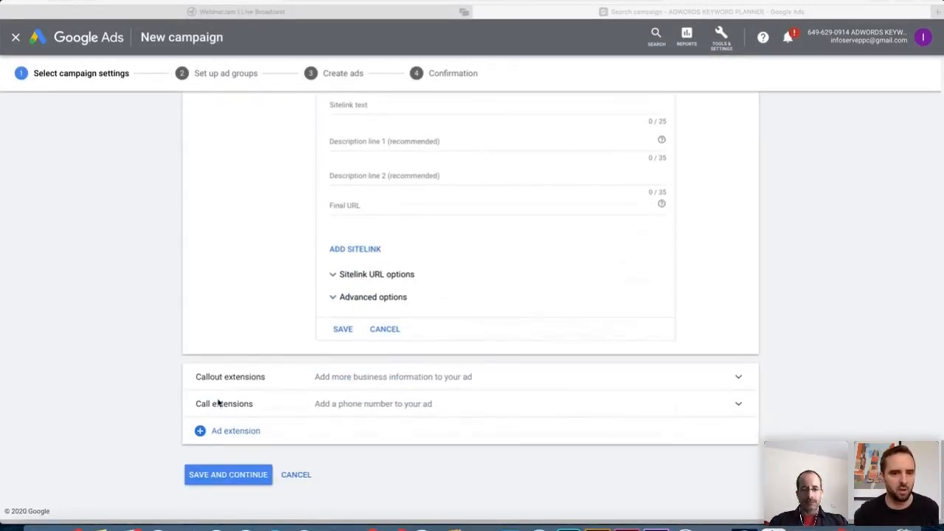
left_click(375, 411)
scroll(480, 400, "down", 4)
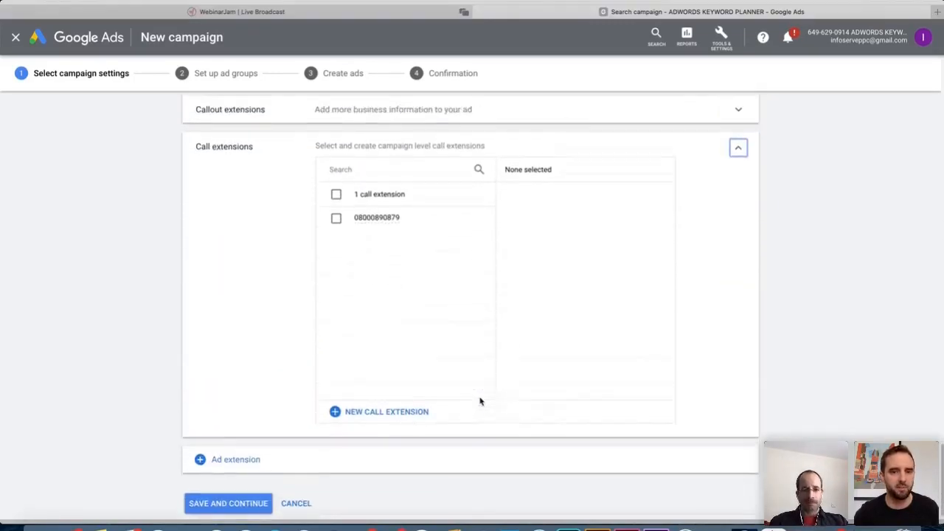
left_click(378, 131)
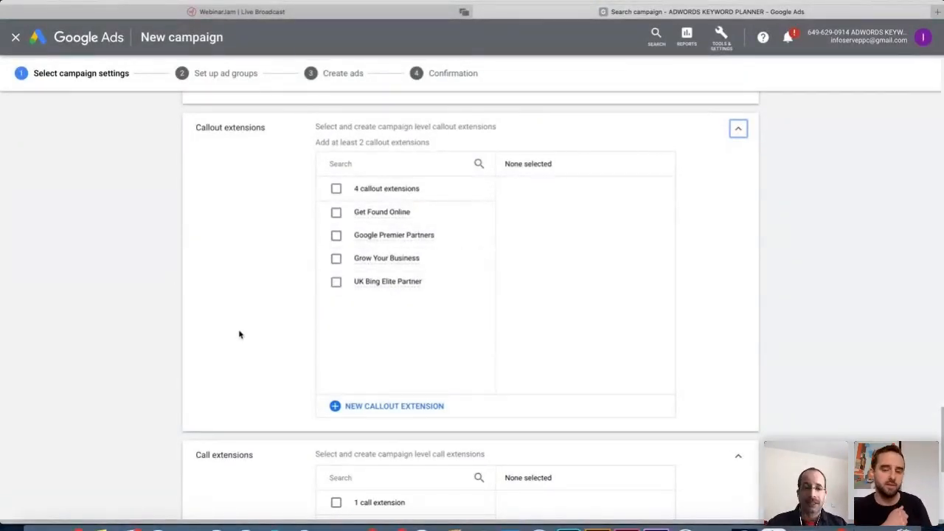
Start a new callout extension and enter Free Shipping as Callout text 1
scroll(240, 334, "up", 1)
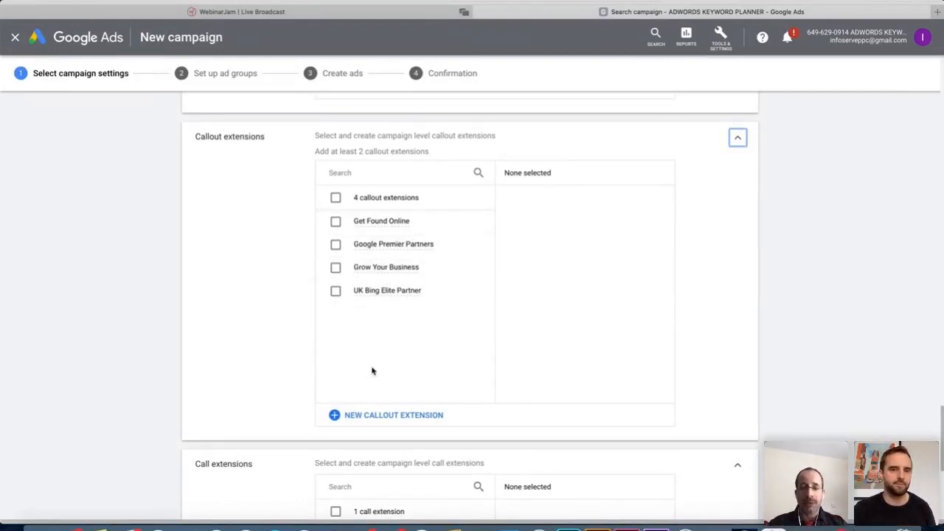
left_click(394, 418)
left_click(367, 199)
type("F")
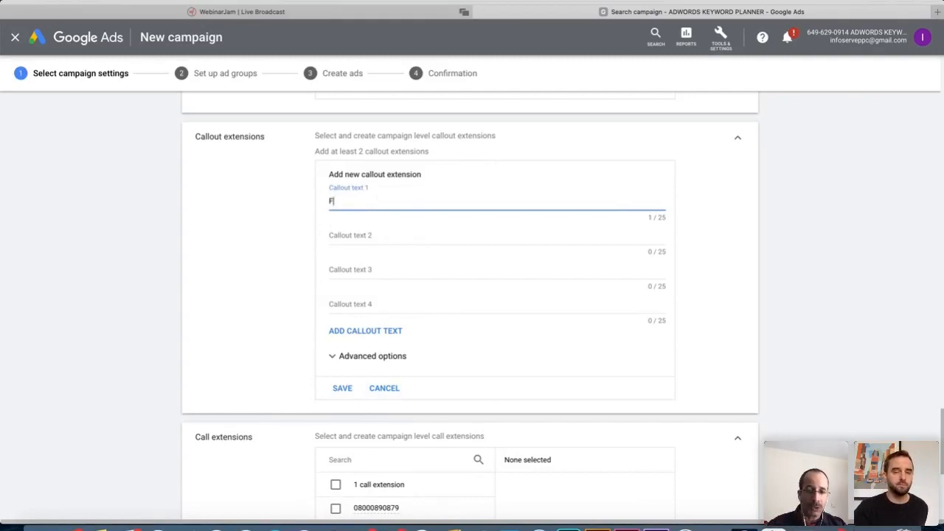
type("ree")
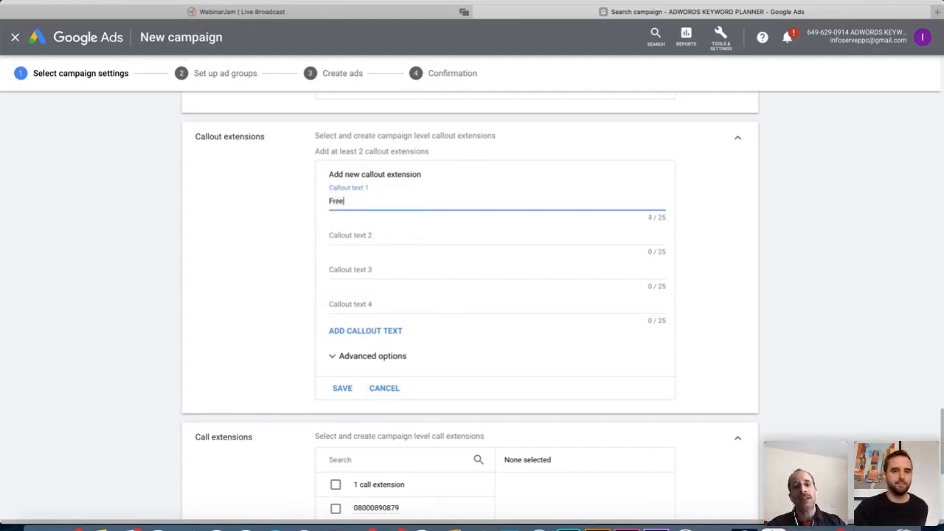
type(" SHIPP")
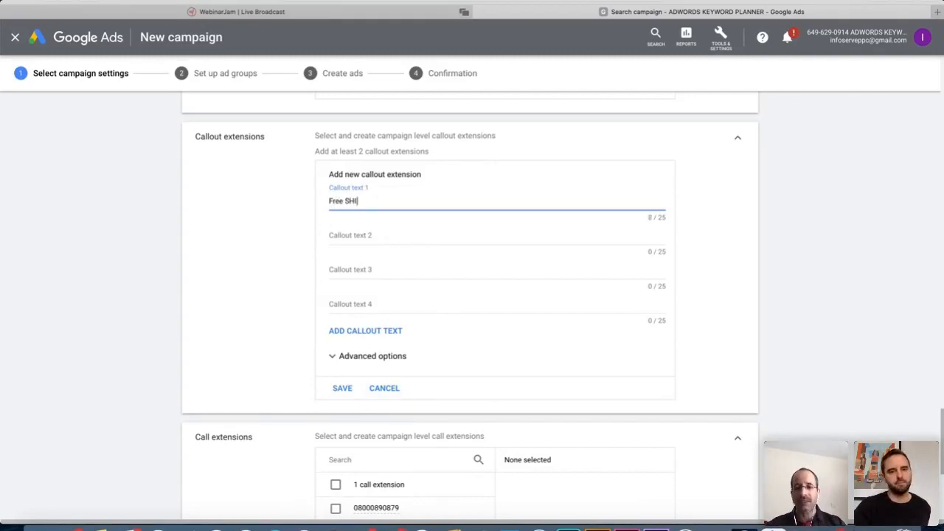
key("BackSpace")
key("BackSpace")
key("BackSpace")
key("BackSpace")
type("hipping")
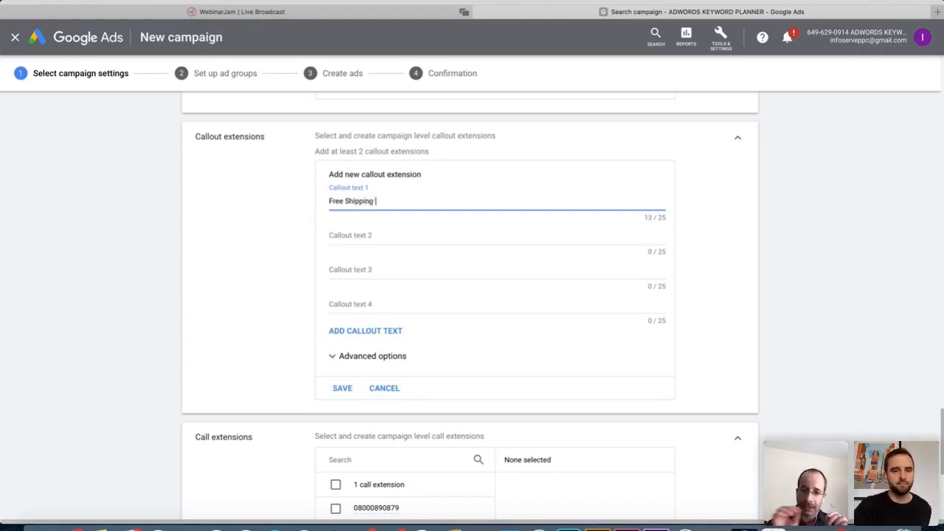
Enter 24/7 Call Out as Callout text 2, leaving Callout text 3 empty
left_click(388, 235)
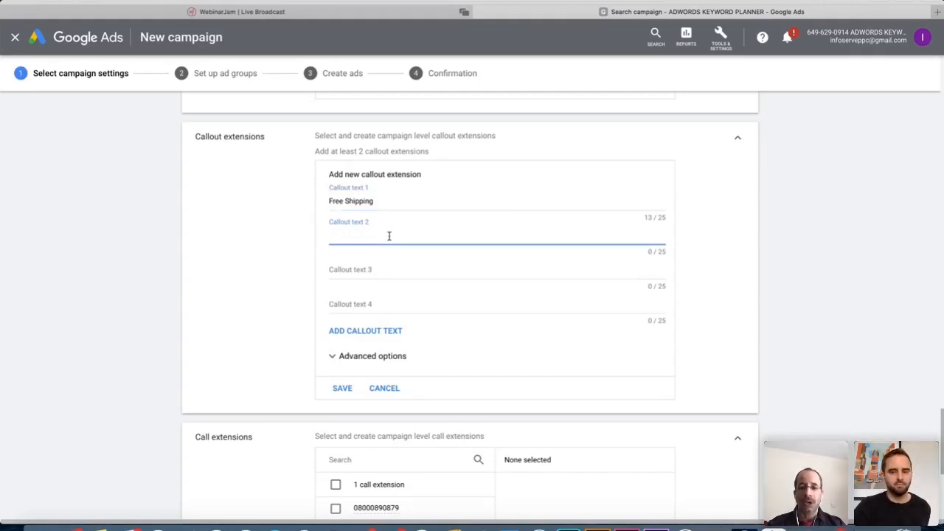
type("24/7 Call")
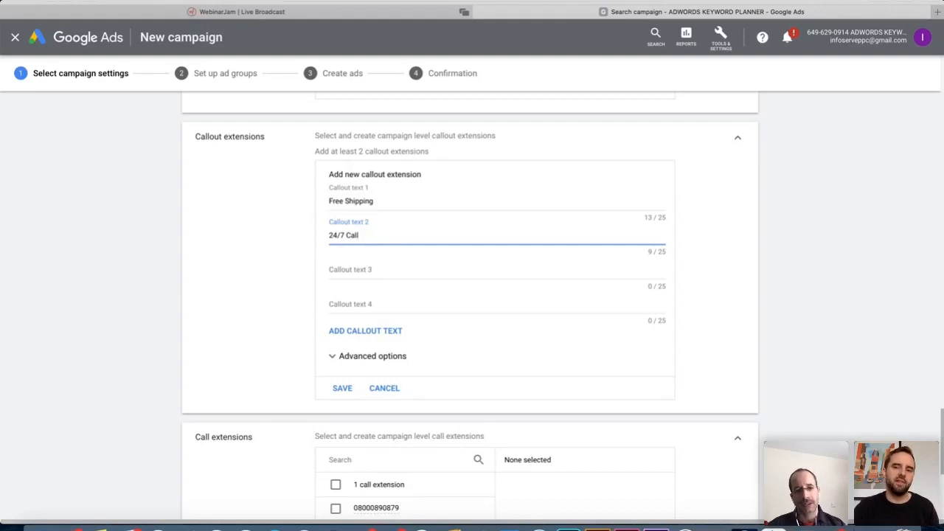
type(" Ot")
type("ut")
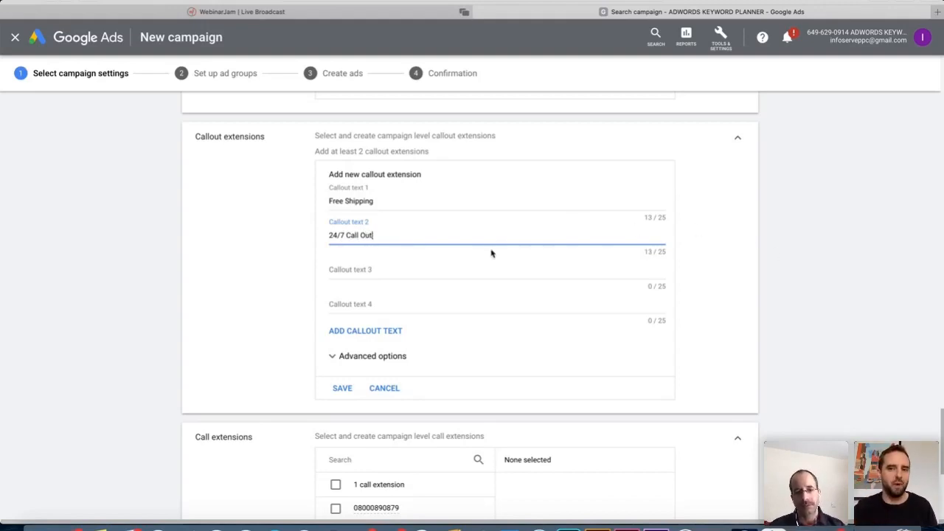
left_click(366, 269)
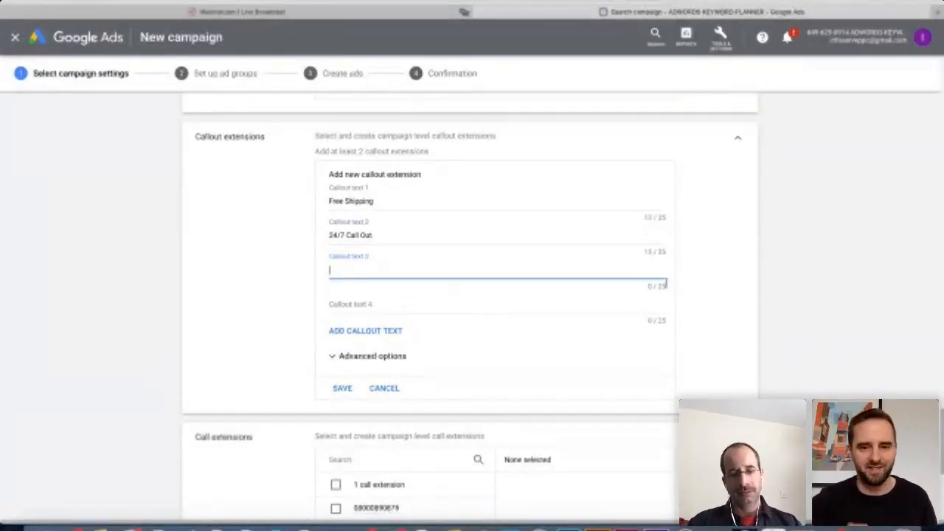
left_click(712, 294)
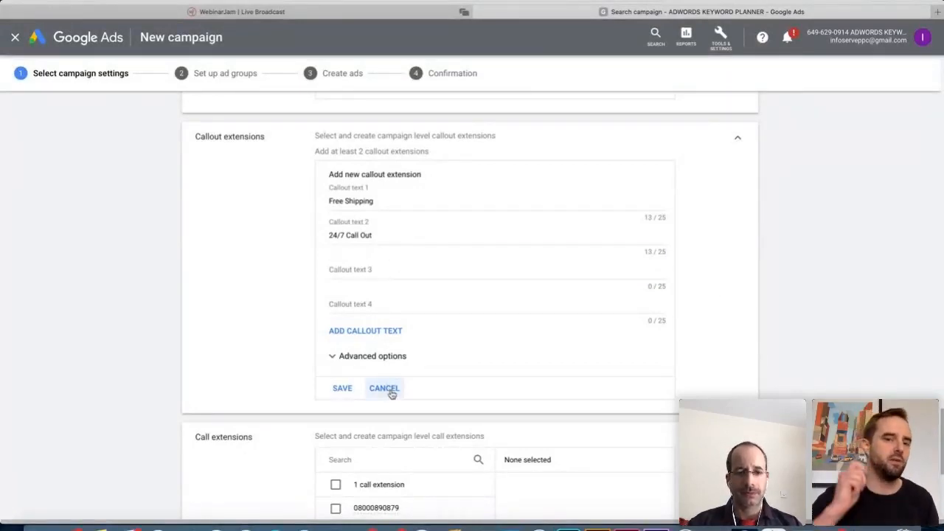
scroll(567, 266, "up", 2)
scroll(567, 266, "down", 1)
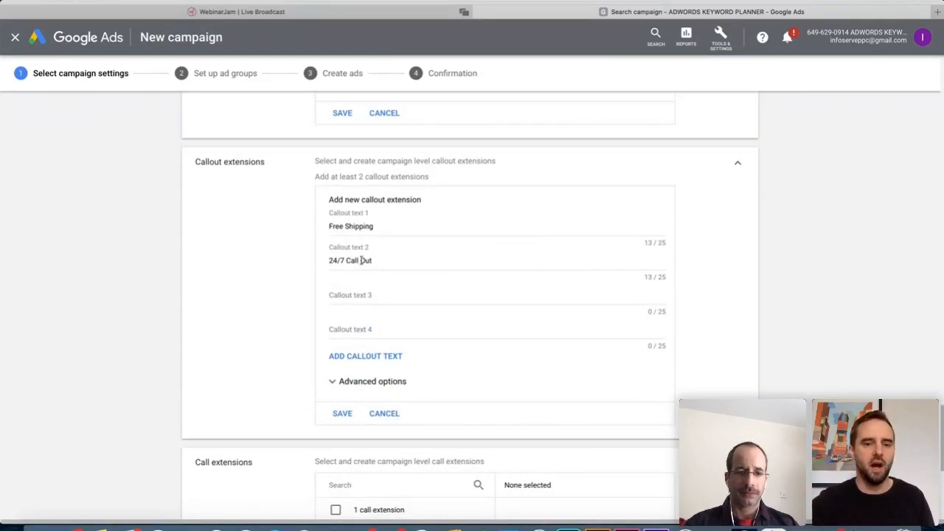
left_click(349, 294)
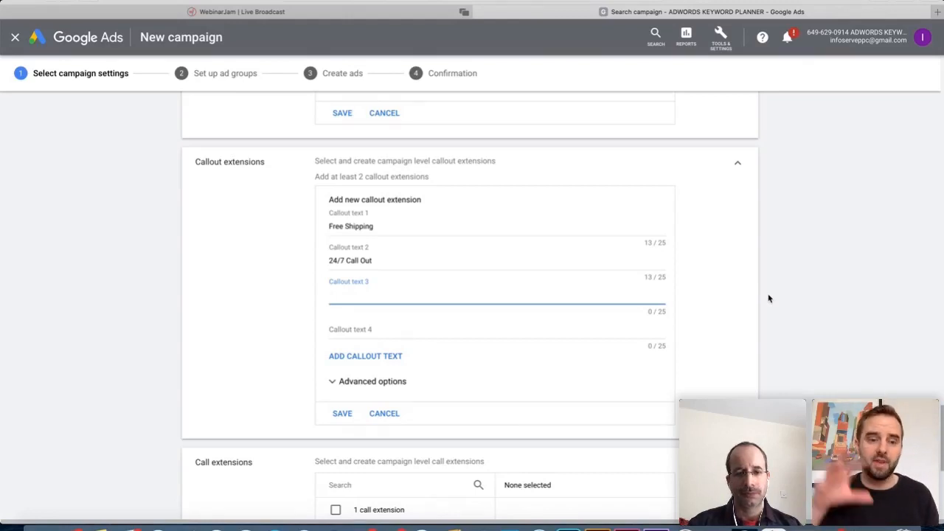
Review the campaign-level Call extensions section with its existing call extension and the option to create another
scroll(629, 362, "down", 5)
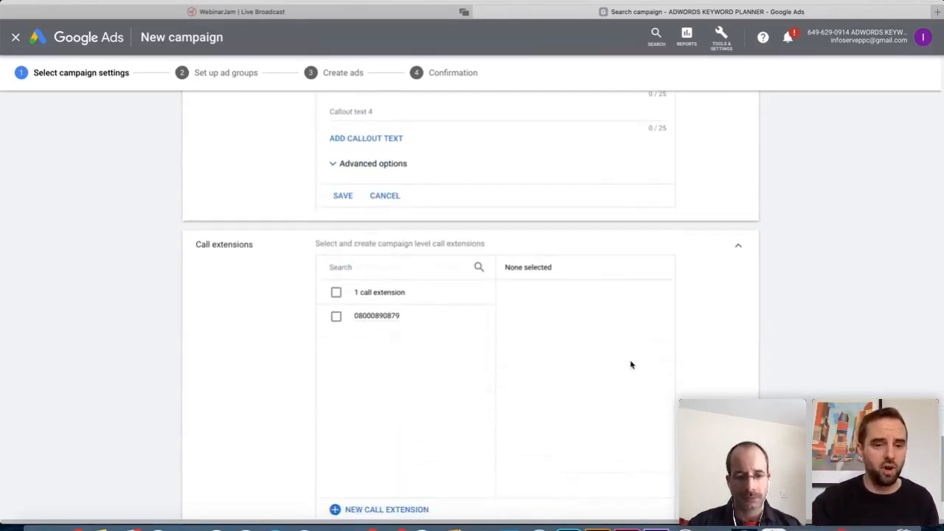
scroll(630, 364, "down", 1)
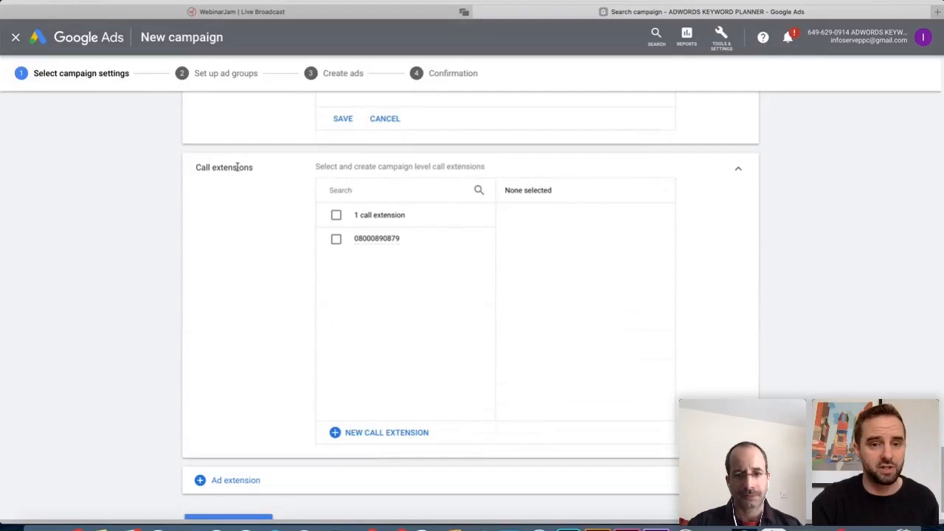
scroll(442, 214, "down", 2)
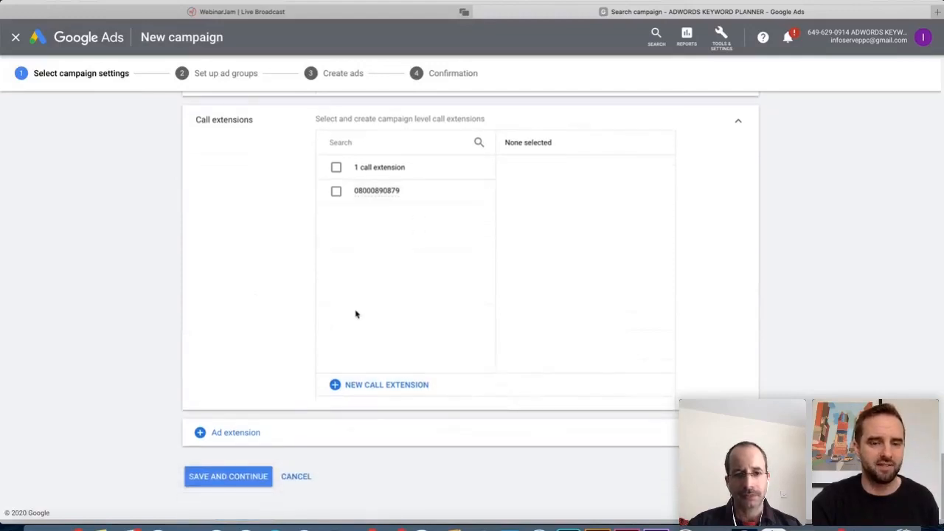
scroll(424, 323, "up", 1)
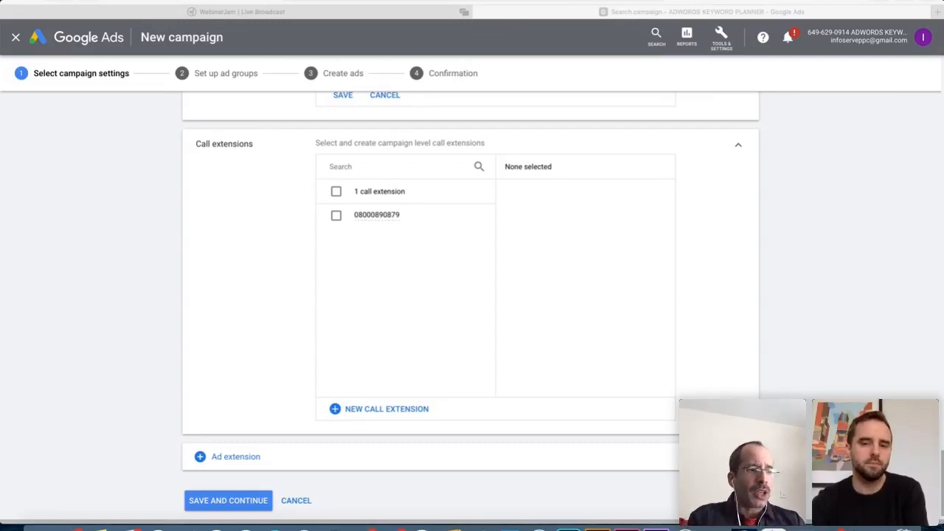
Bring up the mobile-view Google results for "emergency plumbers near me" and examine how call extensions appear in the ads
left_click_drag(699, 8, 350, 162)
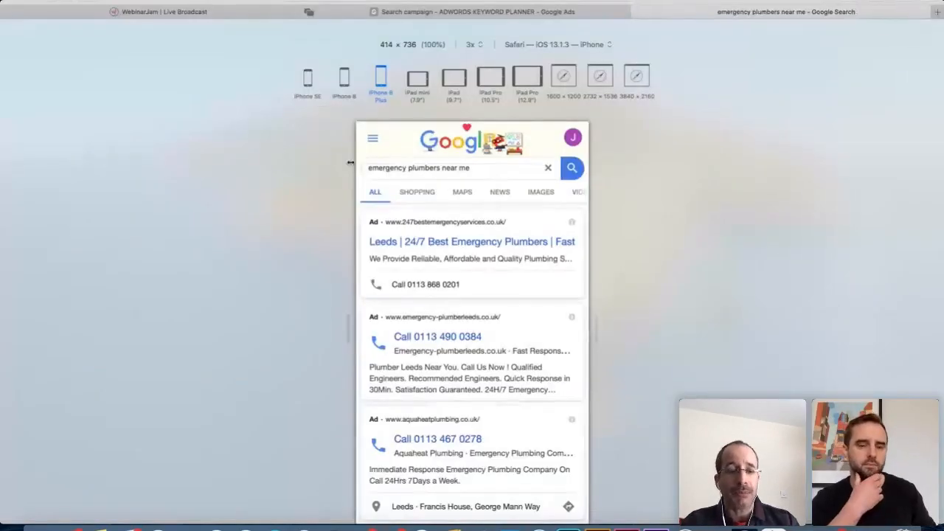
scroll(631, 290, "down", 1)
scroll(630, 291, "up", 1)
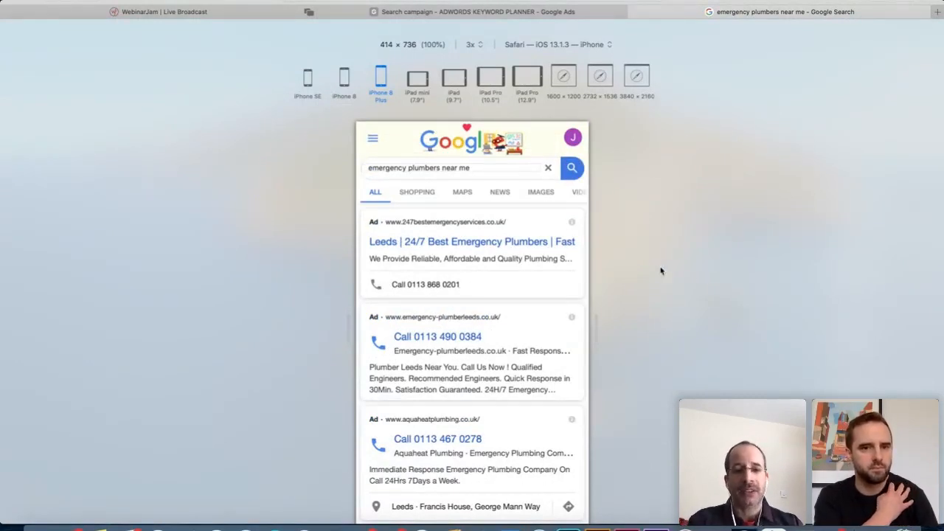
scroll(692, 281, "down", 1)
scroll(691, 280, "up", 1)
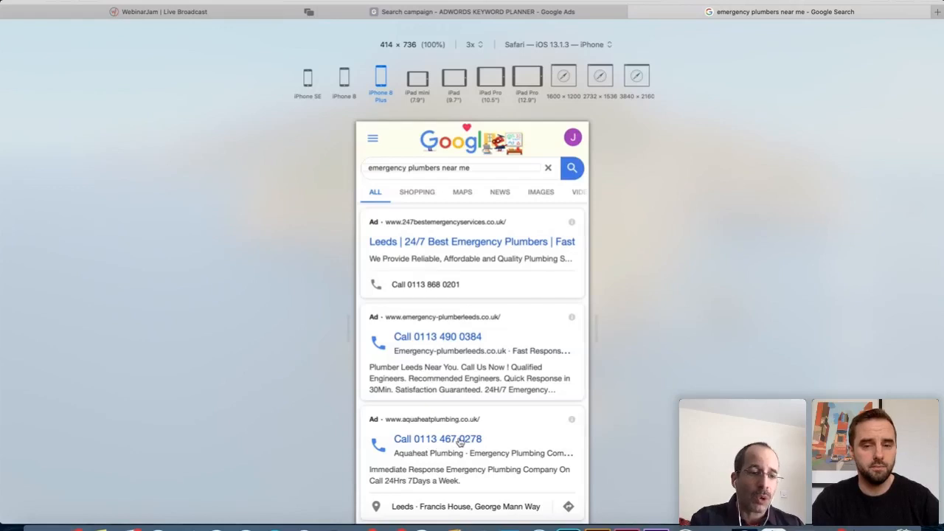
scroll(459, 441, "down", 1)
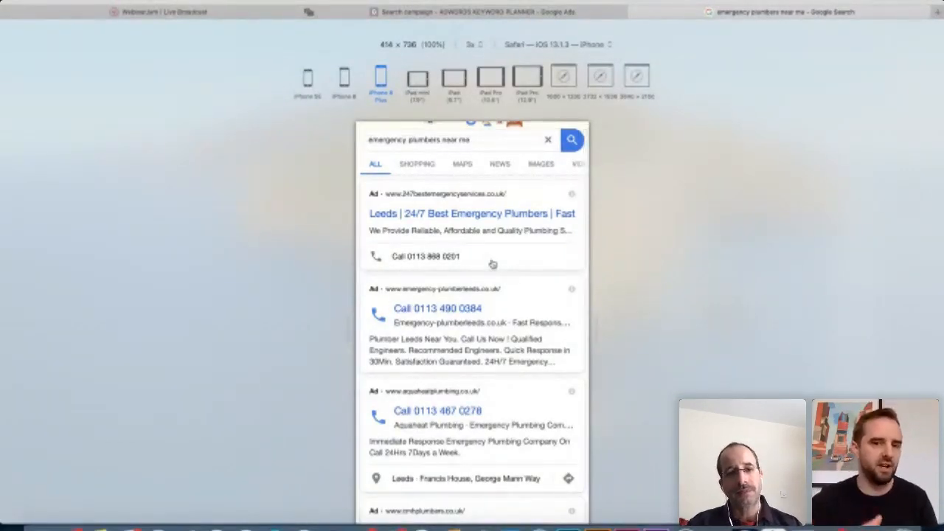
scroll(493, 264, "up", 1)
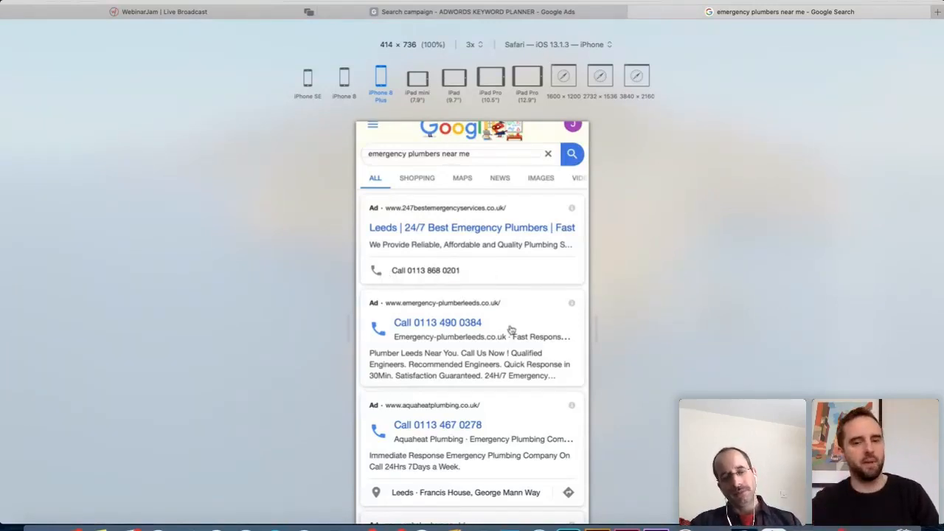
scroll(510, 329, "down", 5)
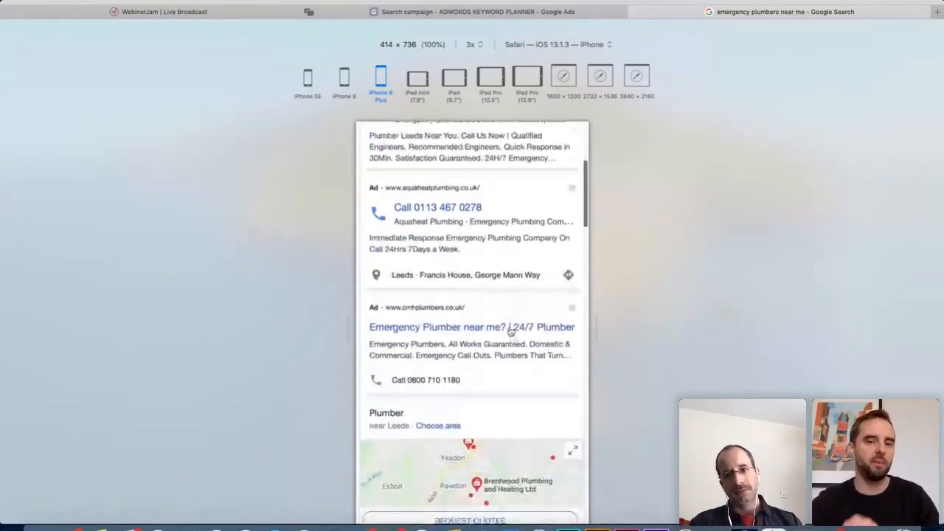
scroll(510, 331, "up", 3)
scroll(510, 331, "up", 4)
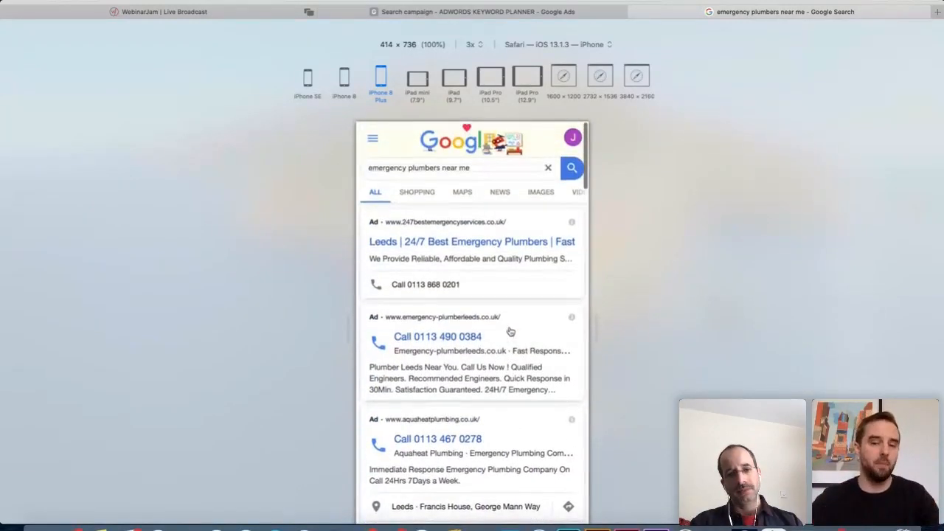
scroll(508, 332, "down", 3)
scroll(512, 331, "up", 3)
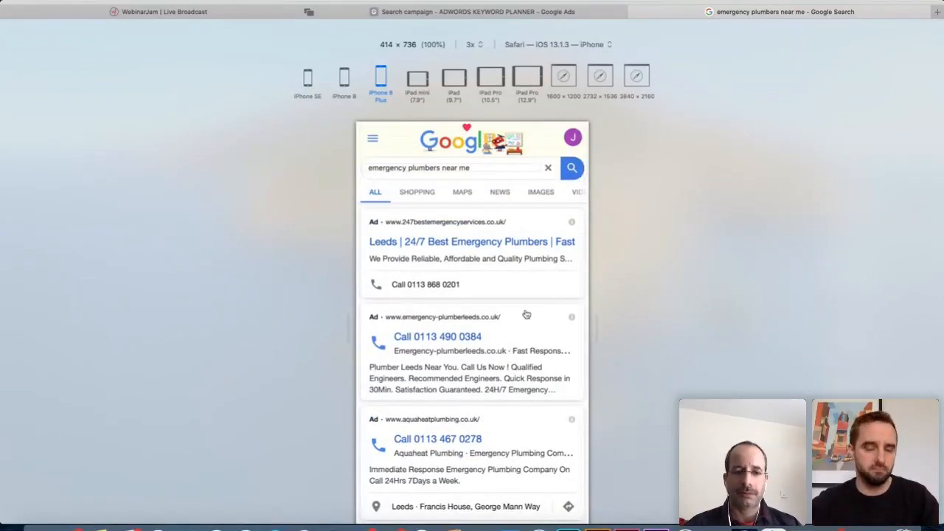
scroll(526, 314, "down", 4)
scroll(527, 314, "up", 4)
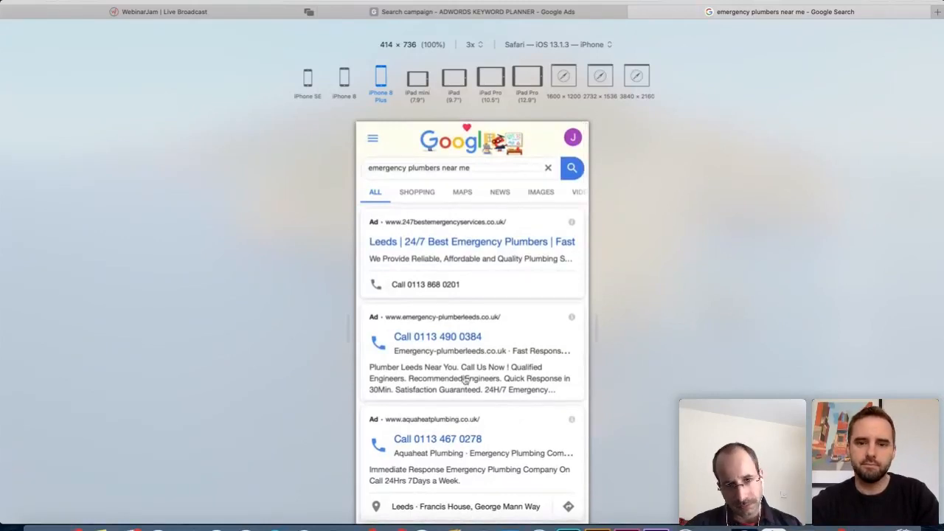
scroll(598, 298, "down", 1)
scroll(597, 298, "up", 1)
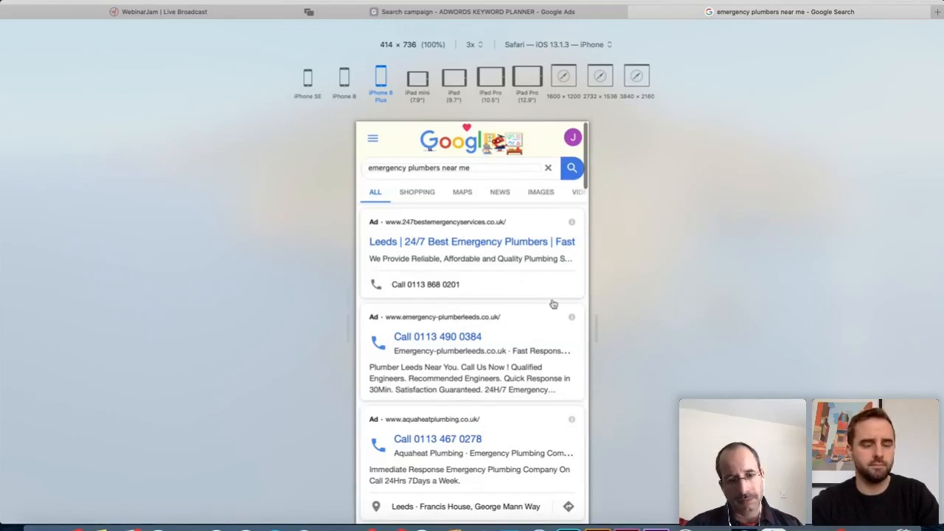
Compare the phone-number headlines and call rows of the plumber ads in the mobile search results
scroll(477, 333, "down", 2)
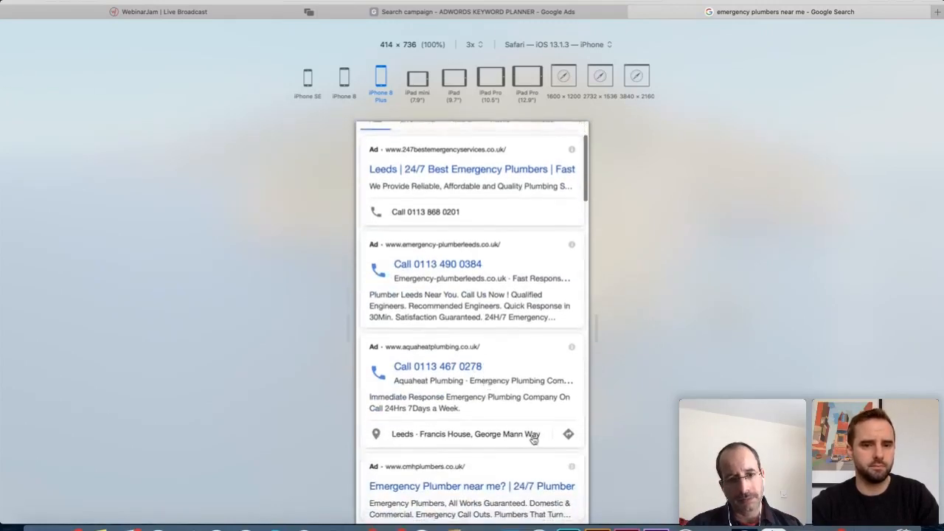
scroll(481, 367, "up", 1)
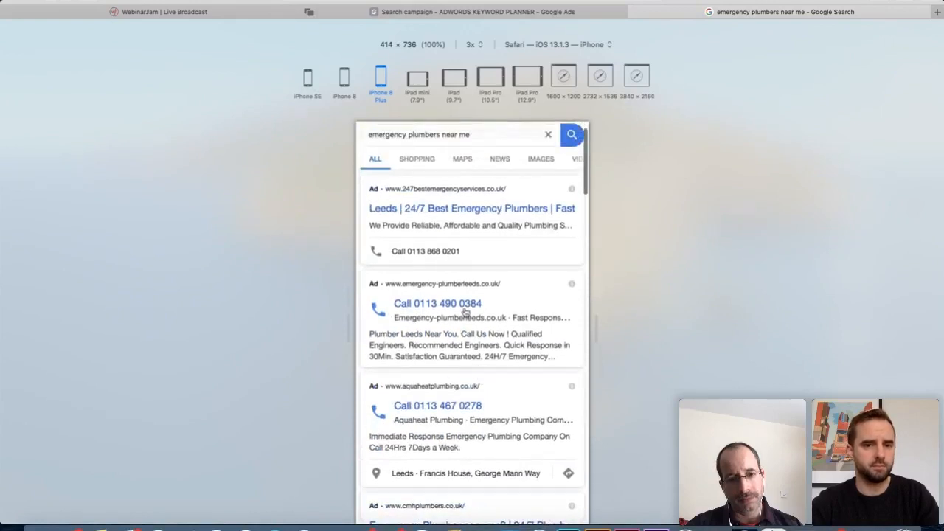
scroll(464, 313, "up", 1)
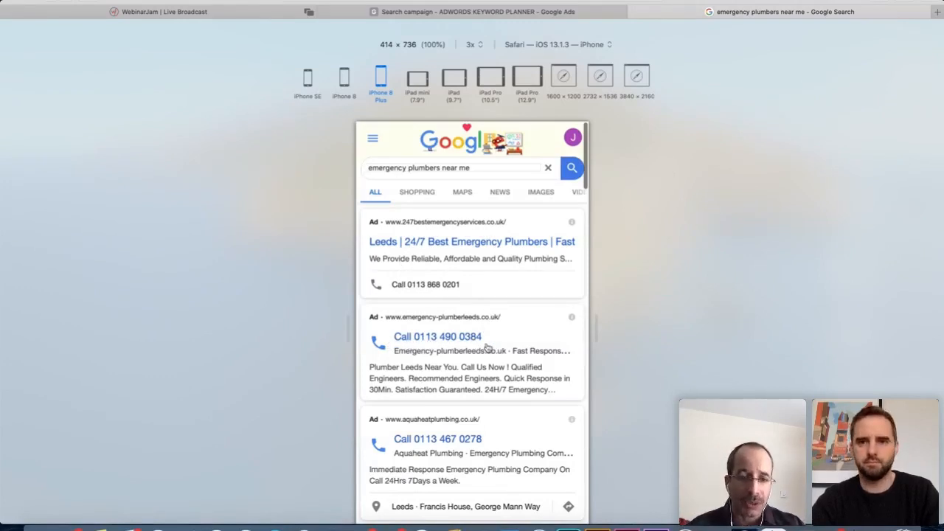
scroll(492, 347, "down", 1)
scroll(493, 347, "down", 1)
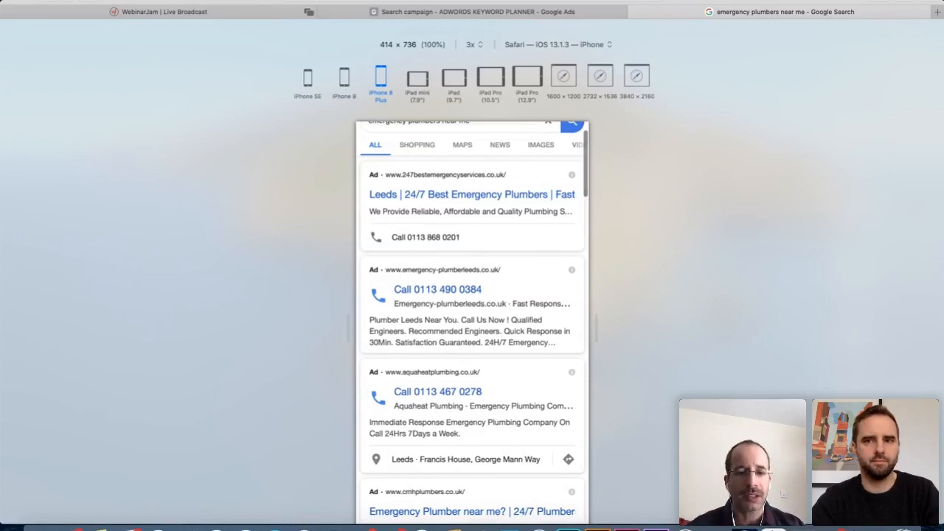
key("super+Tab")
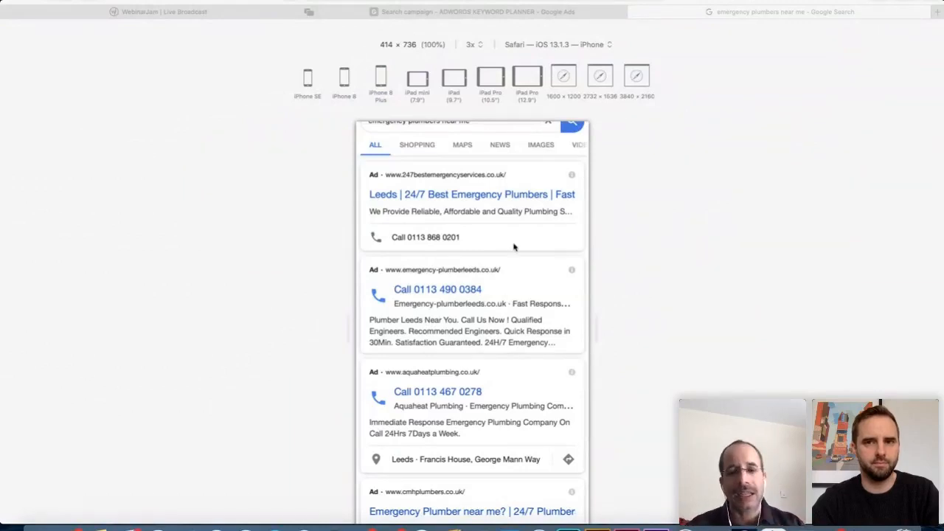
left_click(669, 249)
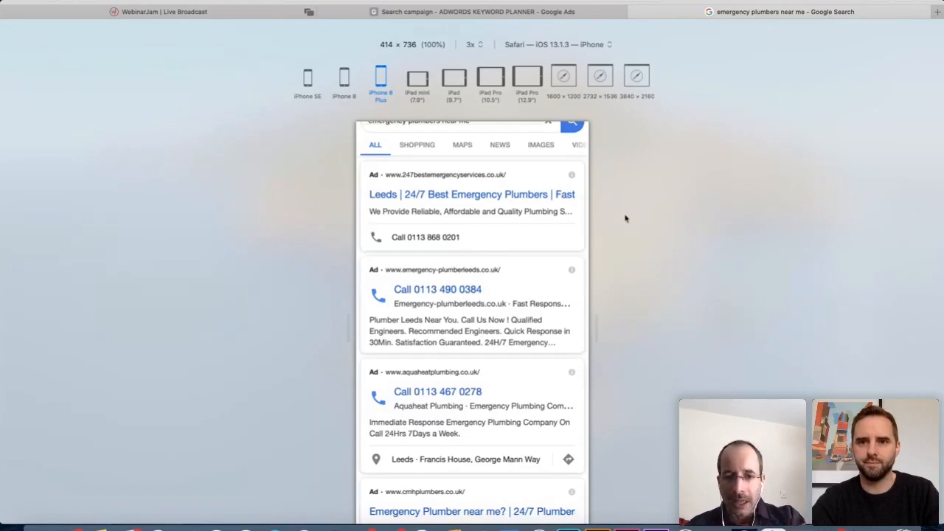
scroll(486, 274, "up", 3)
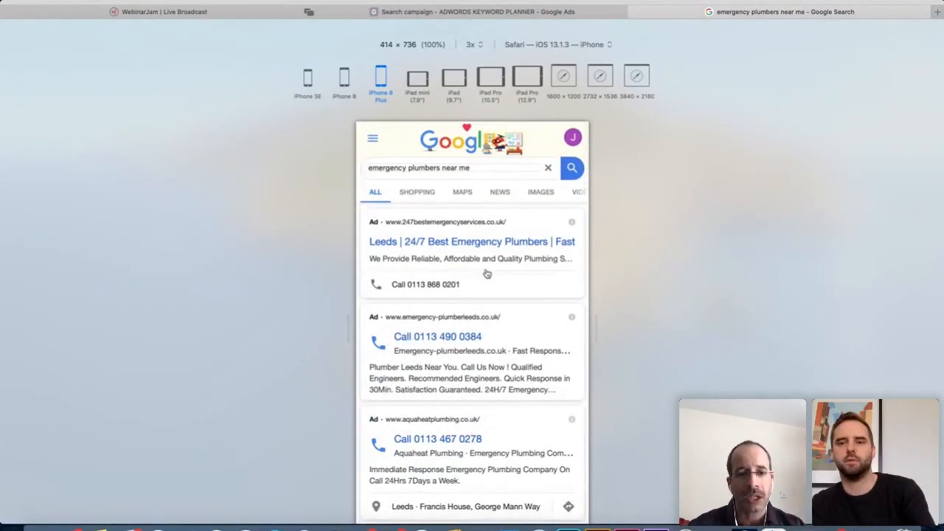
scroll(486, 274, "down", 8)
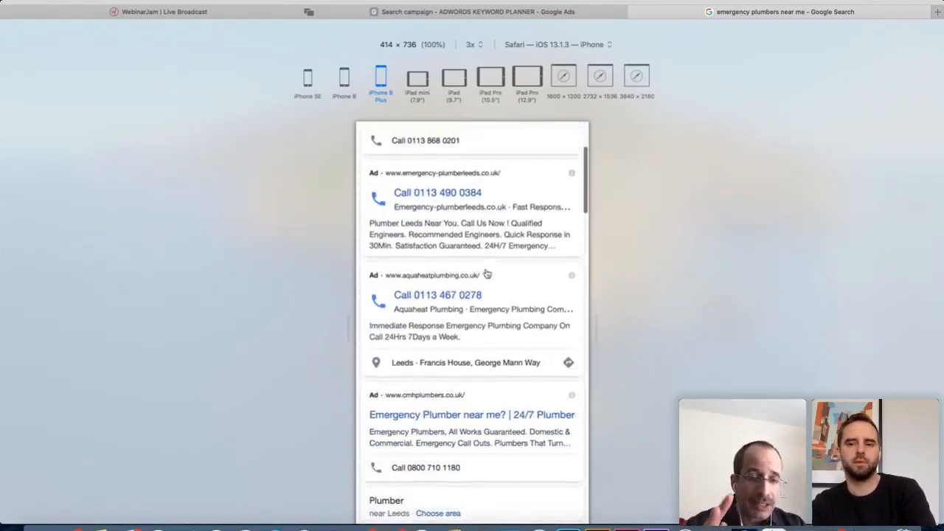
scroll(487, 274, "up", 8)
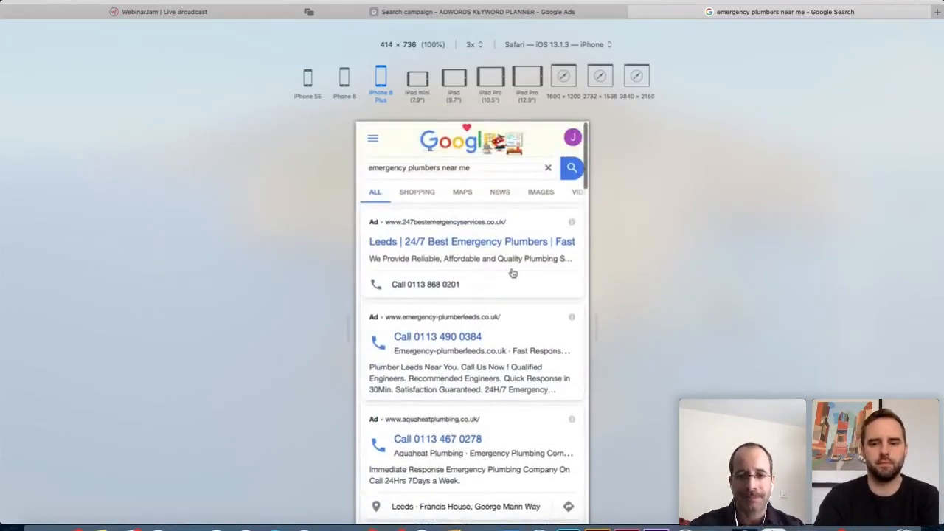
Leave the mobile view, return to the Google Ads campaign and review the additional ad extension types on offer
key("ctrl+super+r")
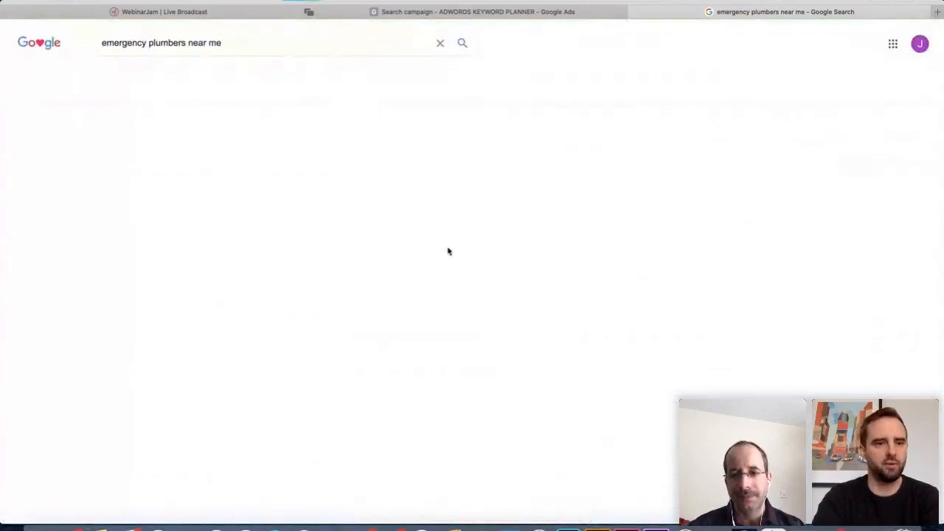
left_click(531, 12)
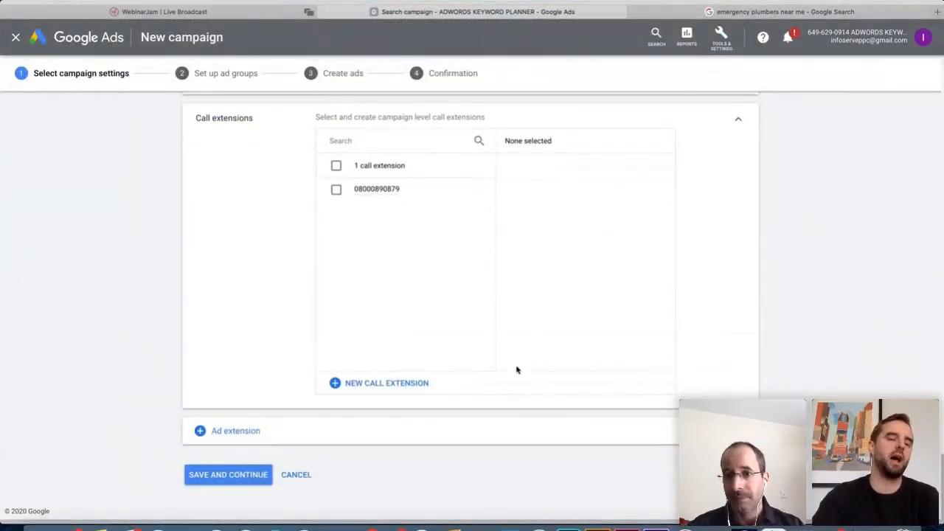
scroll(514, 328, "down", 2)
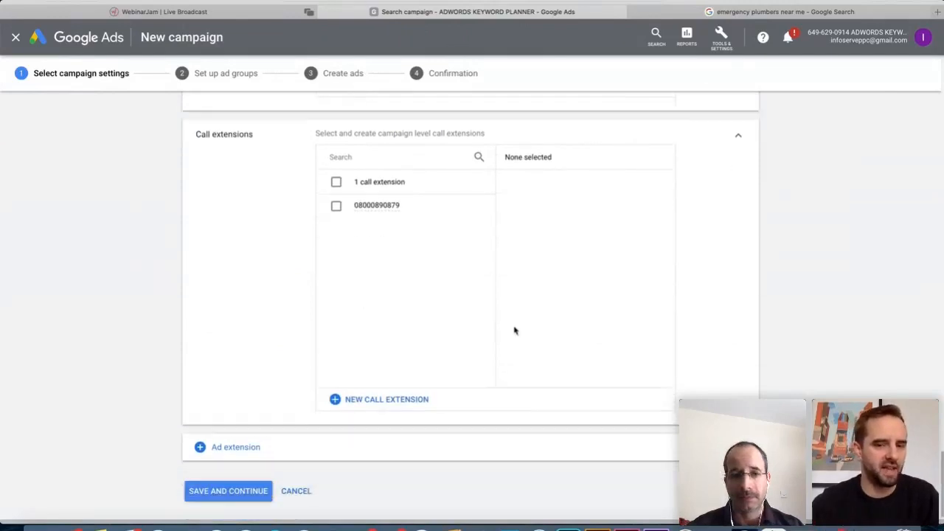
left_click(236, 438)
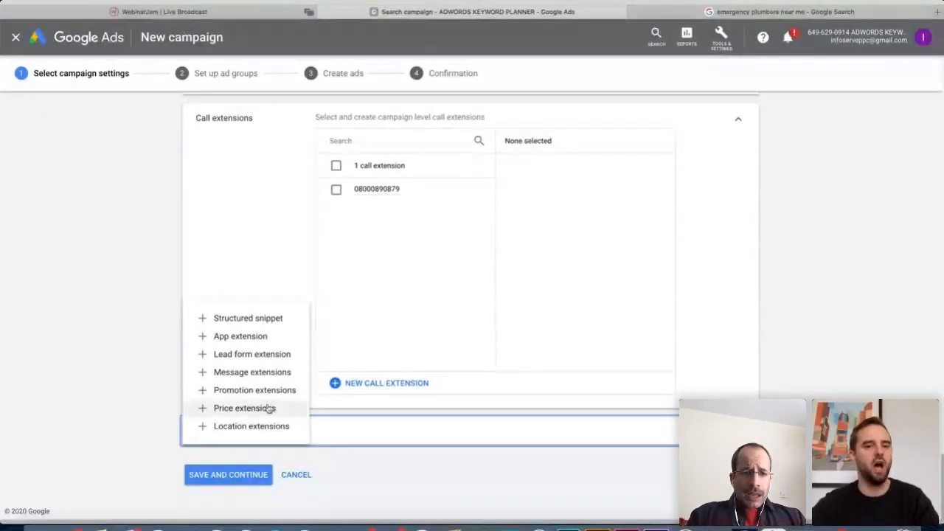
scroll(263, 398, "up", 3)
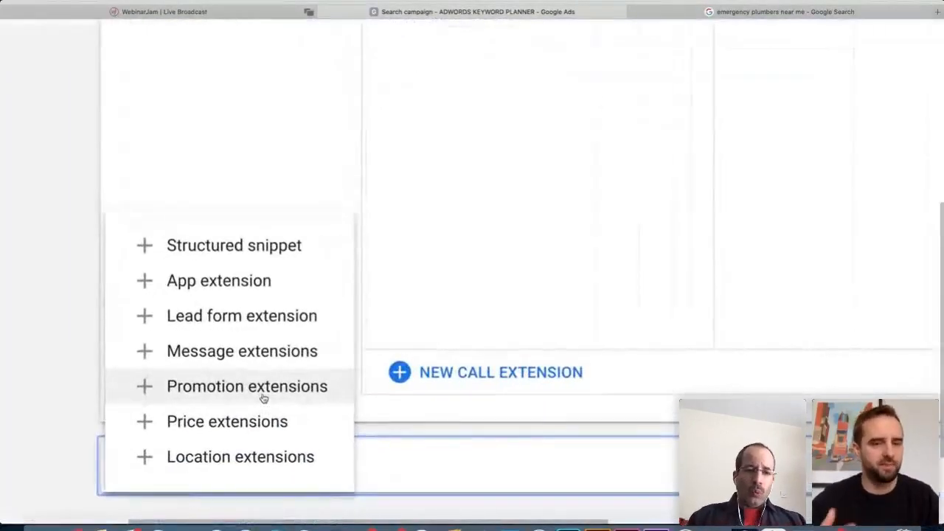
scroll(263, 398, "down", 1)
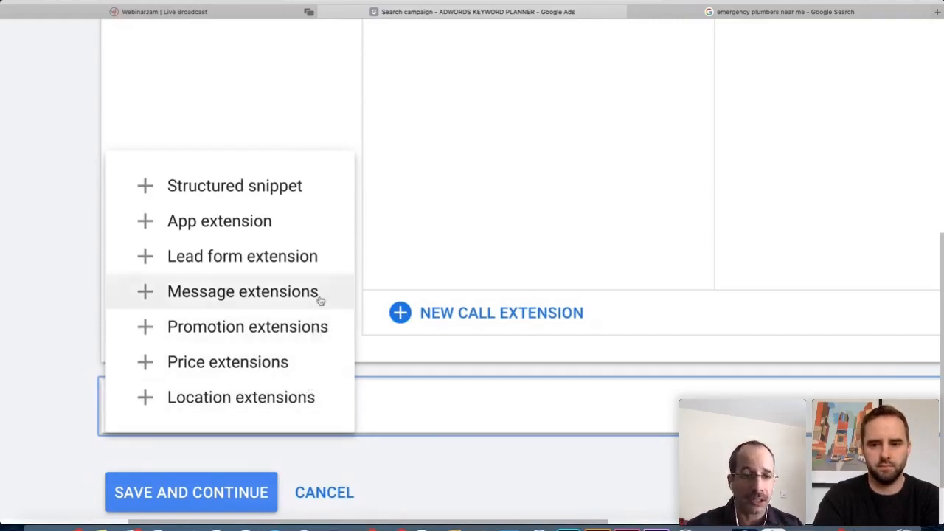
Add the Structured snippet extensions section to the campaign and close the plumber search results page
left_click(323, 190)
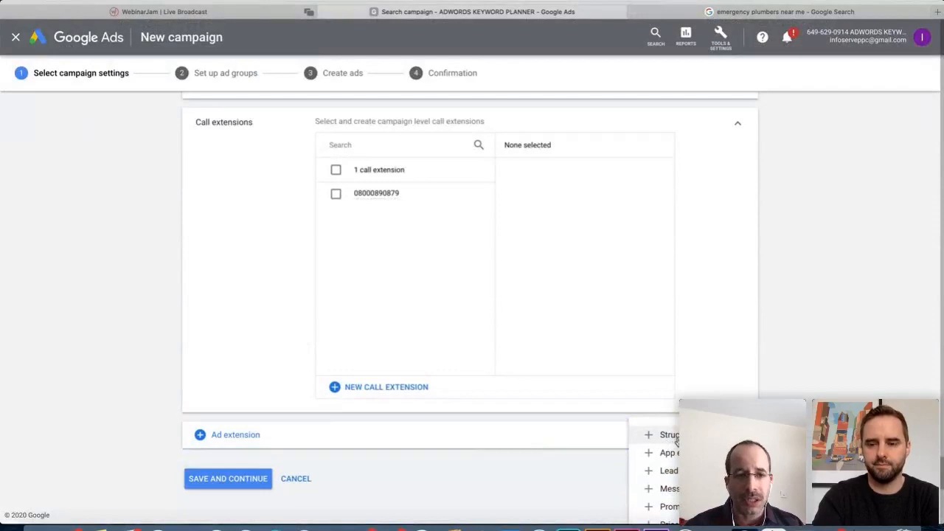
left_click(671, 435)
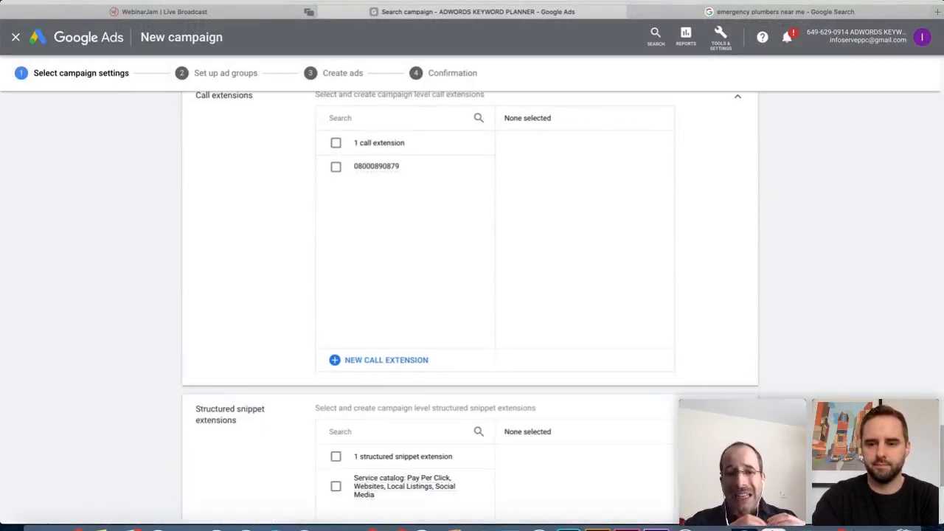
scroll(760, 335, "down", 5)
scroll(762, 340, "down", 2)
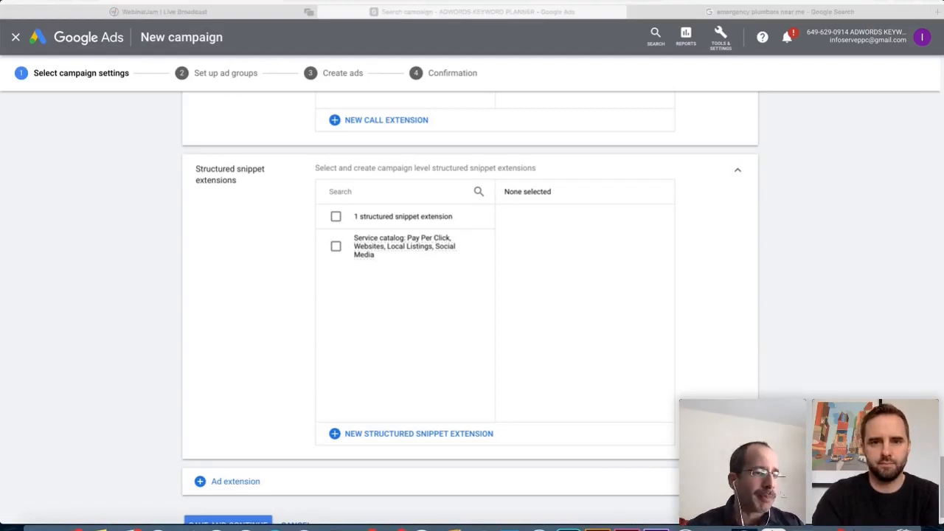
left_click(804, 321)
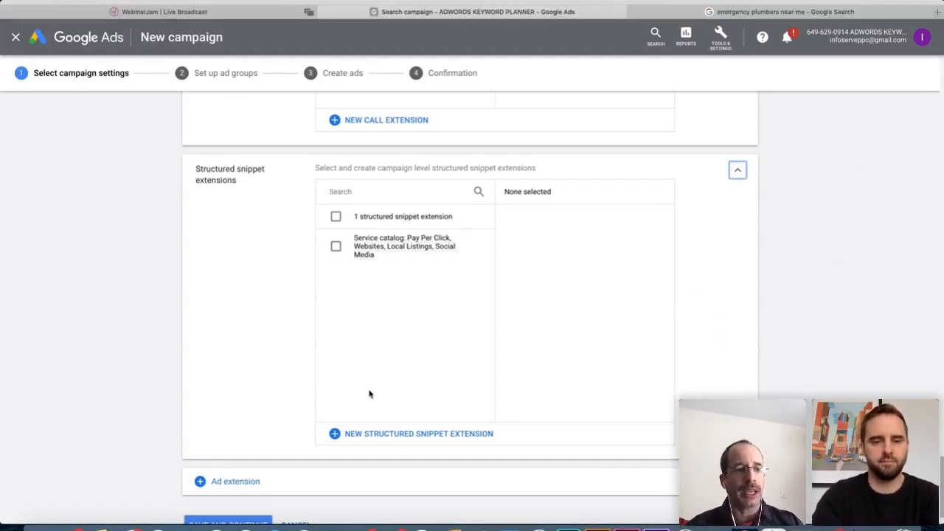
left_click(634, 11)
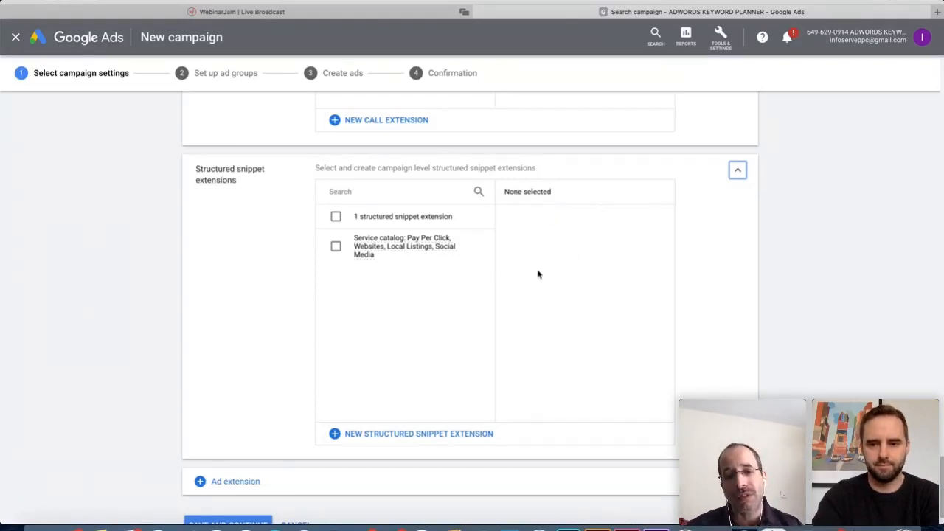
Start a new structured snippet extension, check the guidance for its values and keep English as the header language
left_click(391, 438)
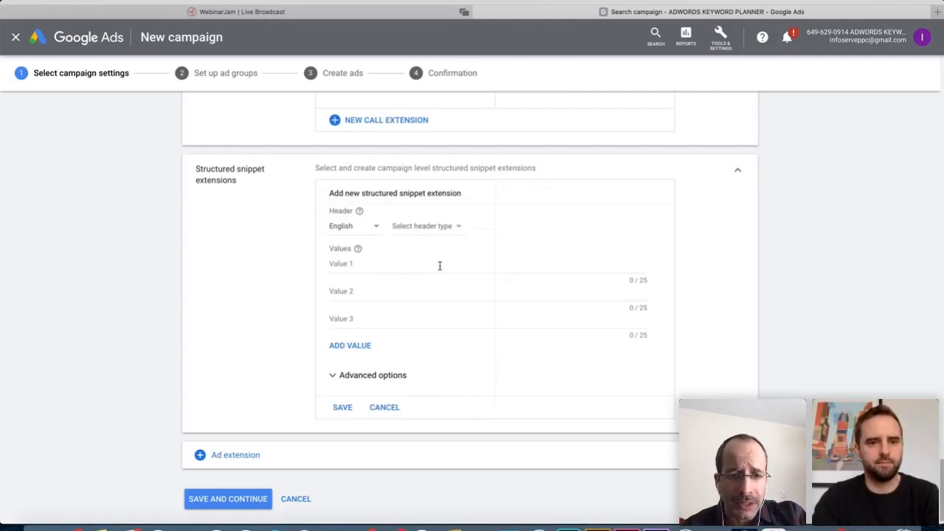
mouse_move(358, 250)
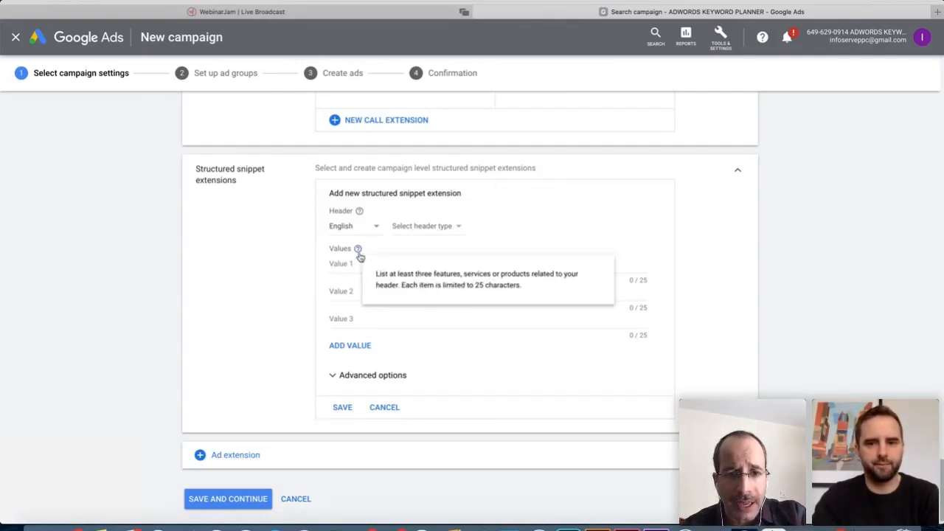
left_click(366, 230)
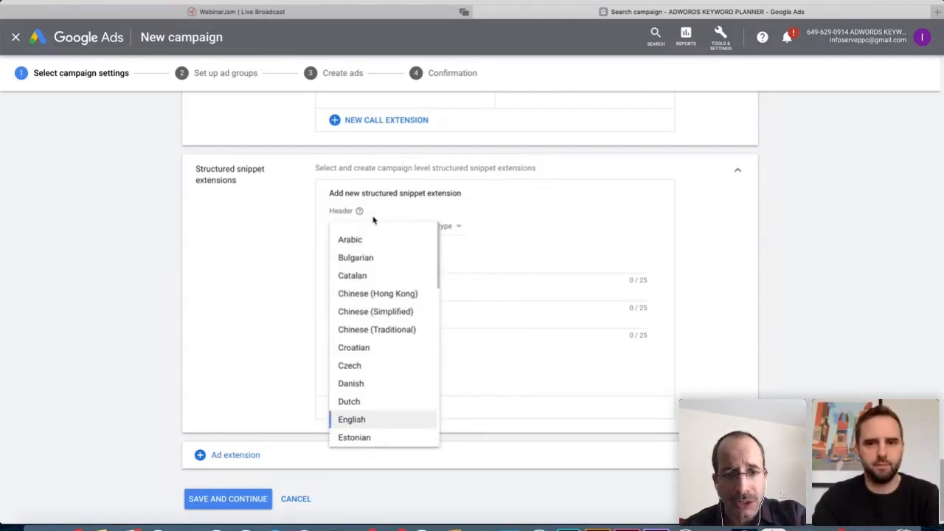
left_click(371, 207)
Review the header types available for the structured snippet, including Service catalog, without choosing one
left_click(415, 230)
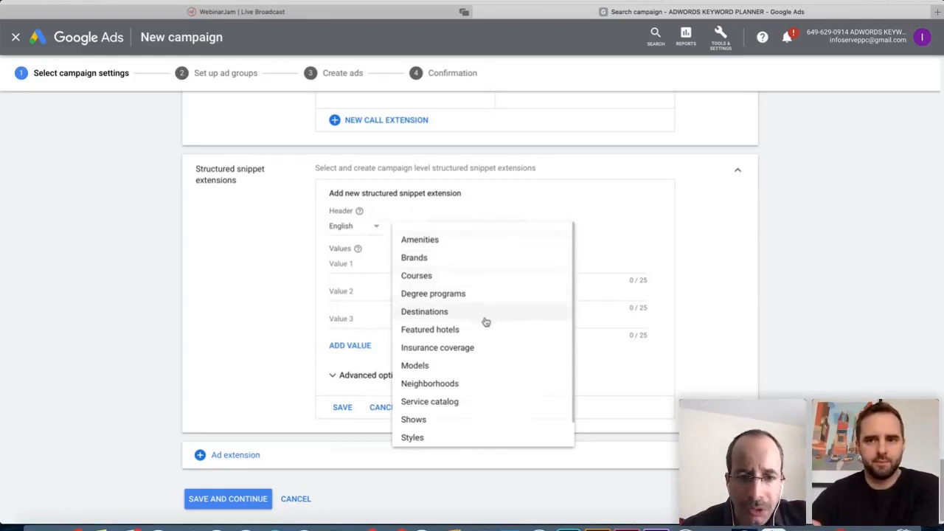
scroll(486, 322, "down", 1)
scroll(486, 323, "down", 1)
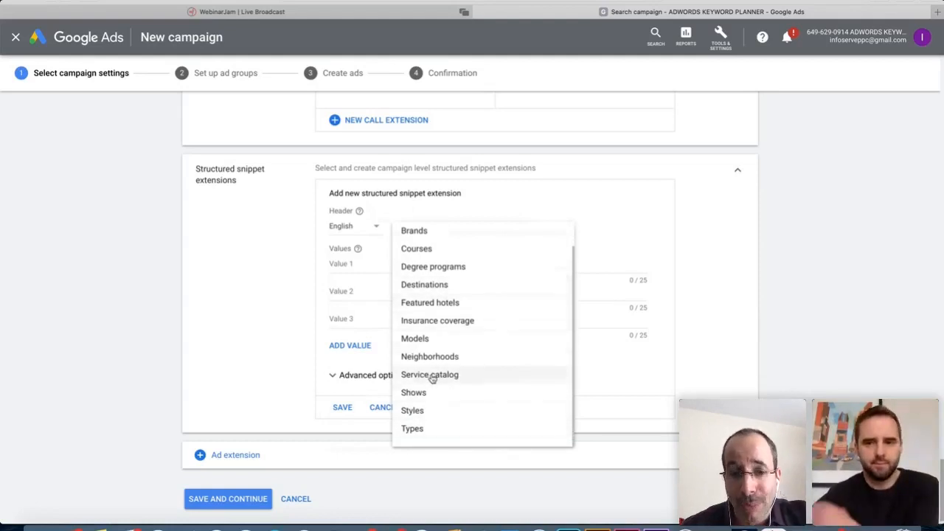
scroll(514, 366, "up", 1)
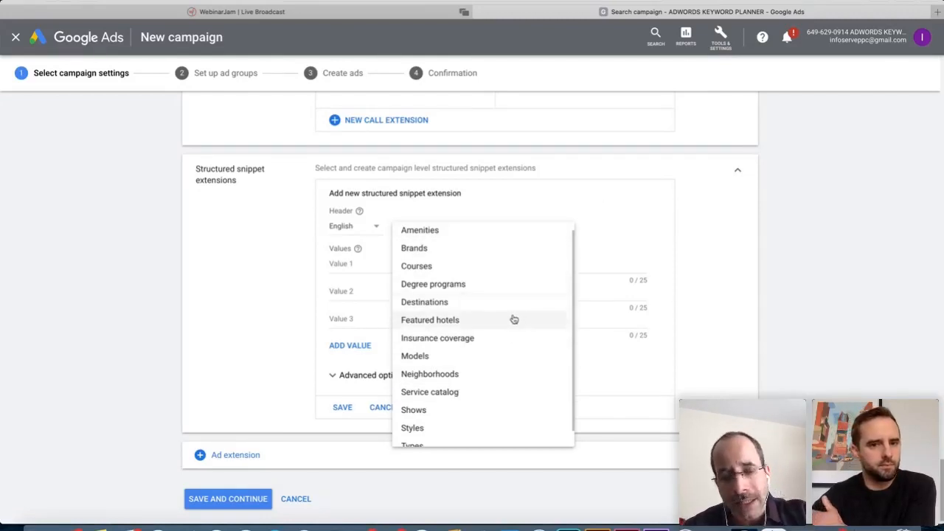
scroll(506, 399, "down", 1)
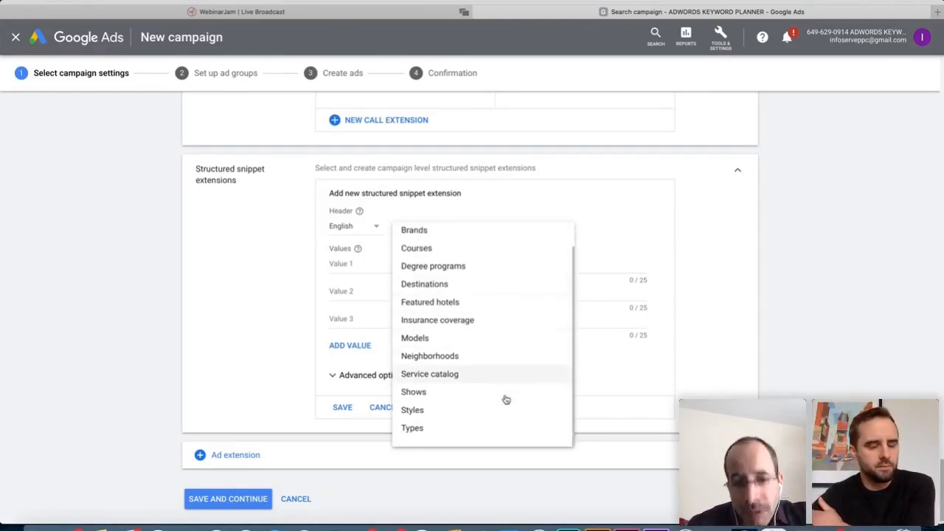
scroll(505, 399, "up", 1)
scroll(506, 398, "up", 1)
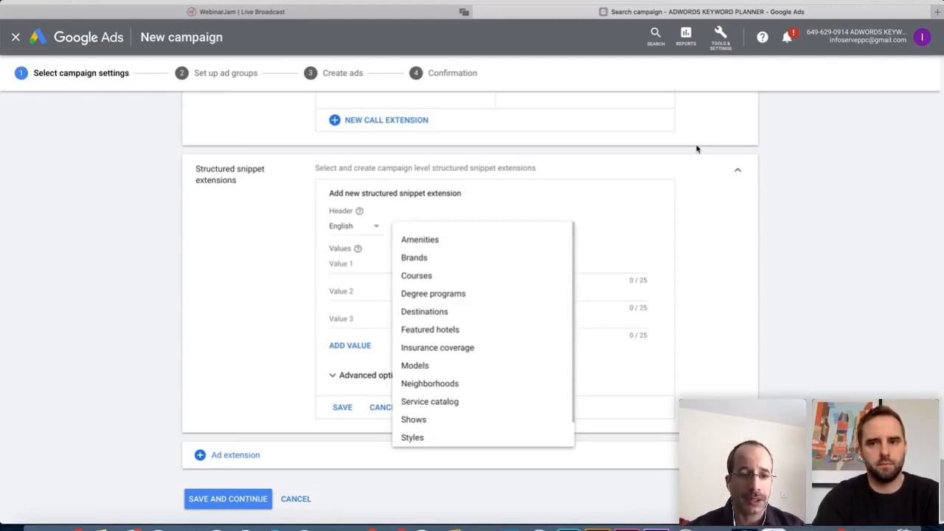
left_click(815, 231)
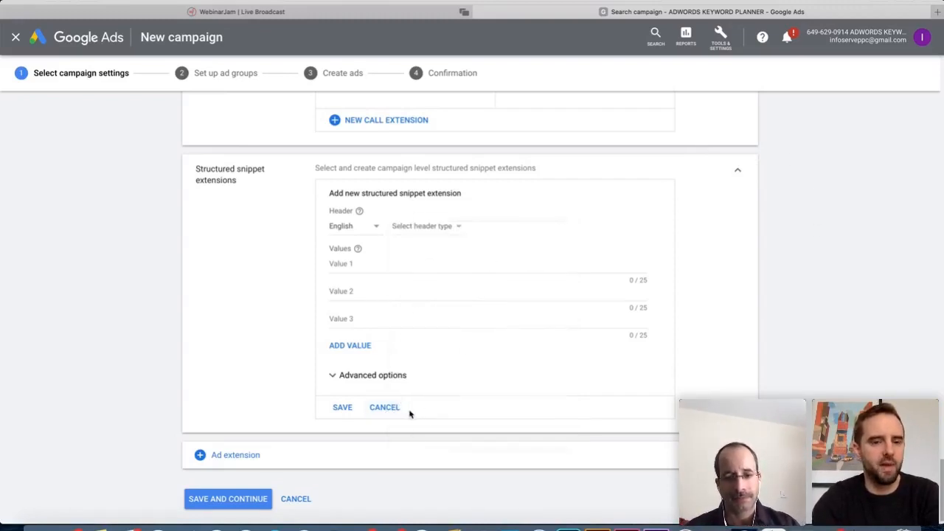
Add the Location extensions section to the campaign and start creating a location extension
scroll(466, 423, "down", 1)
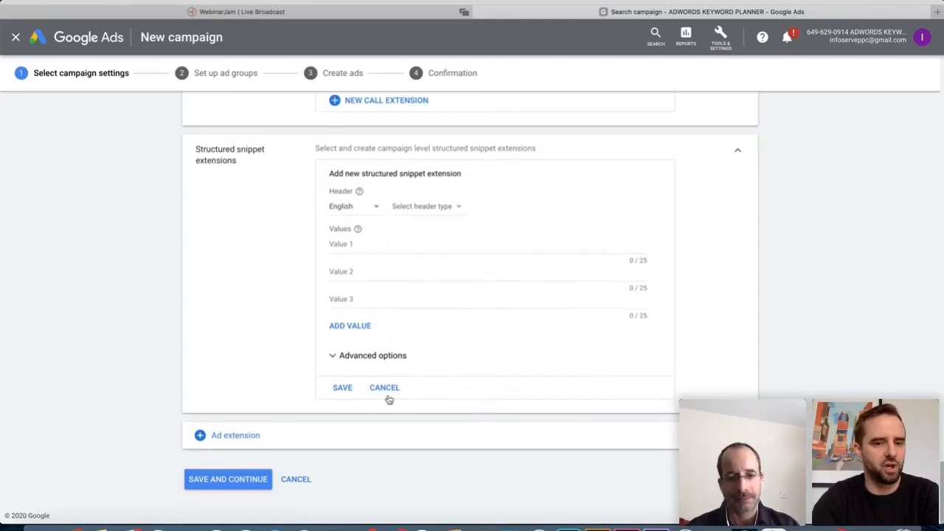
left_click(200, 435)
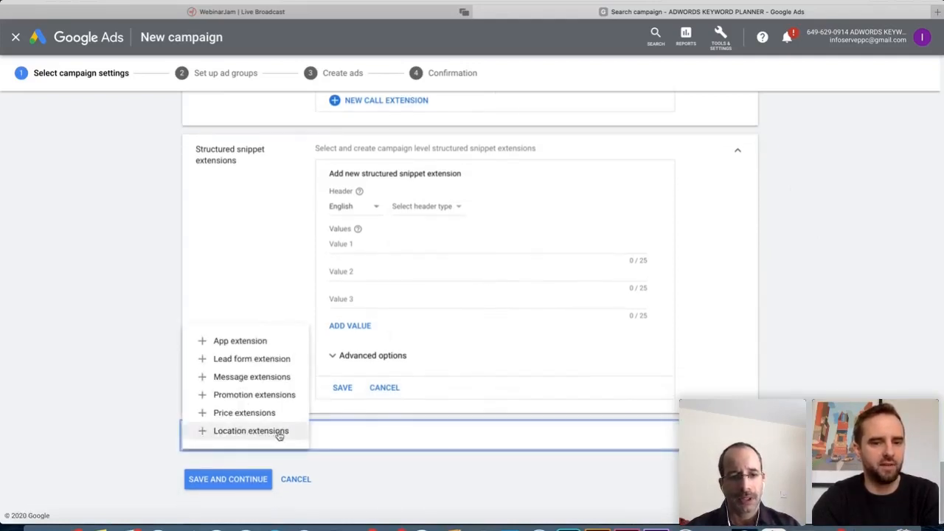
left_click(238, 433)
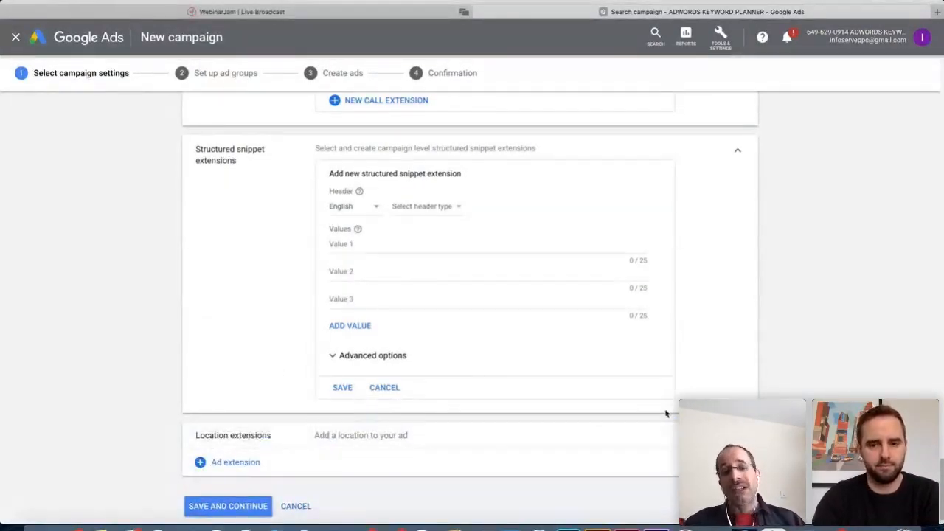
scroll(610, 420, "down", 1)
left_click(571, 419)
scroll(701, 371, "down", 1)
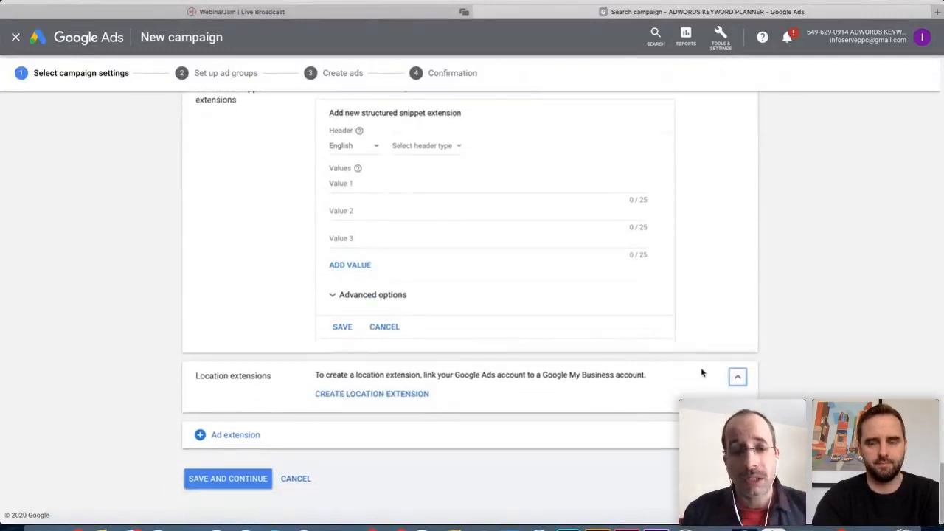
left_click(391, 398)
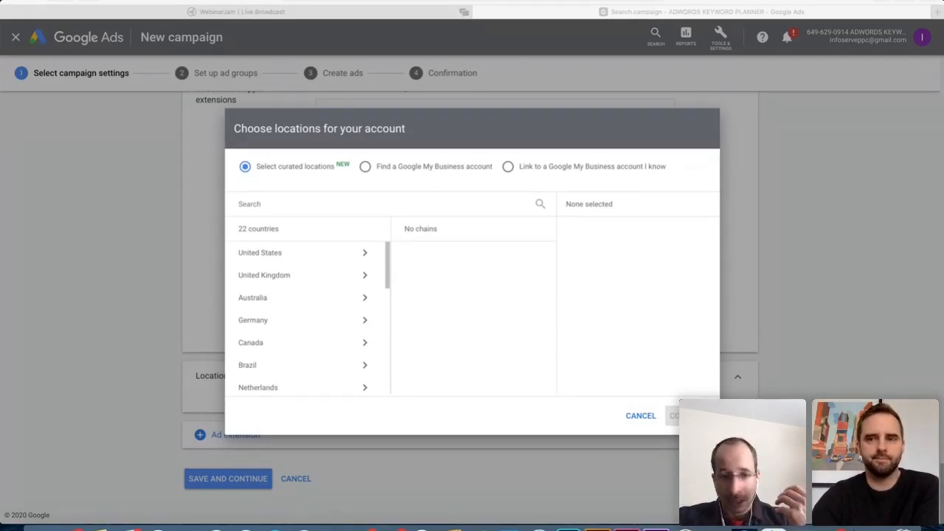
Bring up the mobile-view Google results for "emeregncy plmbers near me" to examine how ads show a location
mouse_move(655, 6)
left_mouse_down()
mouse_move(582, 51)
mouse_move(646, 36)
mouse_move(646, 16)
left_mouse_up()
scroll(674, 295, "down", 1)
scroll(672, 294, "up", 1)
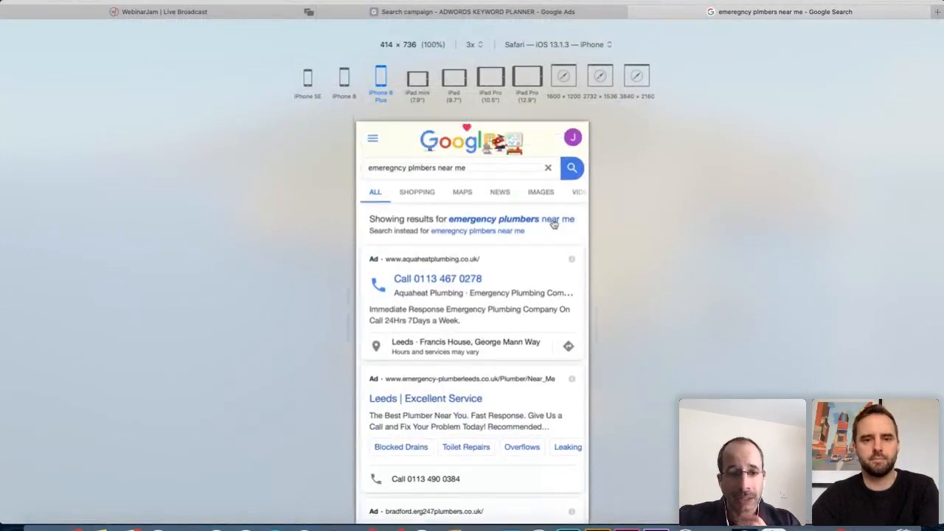
Show the results for the corrected search "emergency plumbers near me" and examine the call, location and sitelink extensions in the top ads
left_click(542, 221)
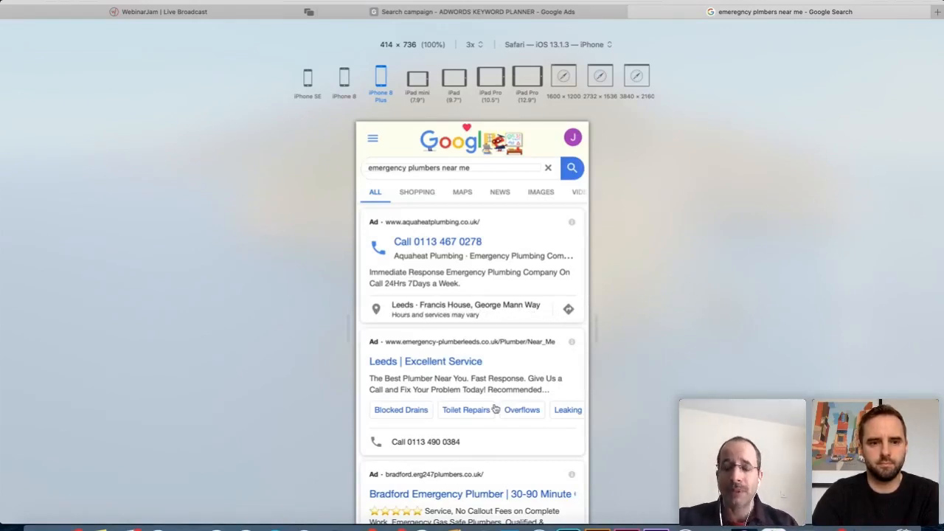
scroll(510, 413, "right", 3)
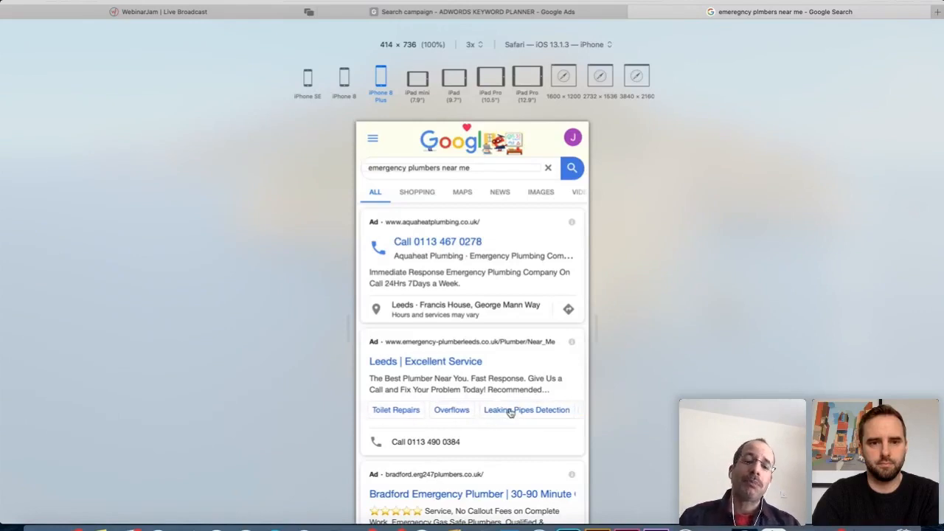
scroll(510, 412, "left", 3)
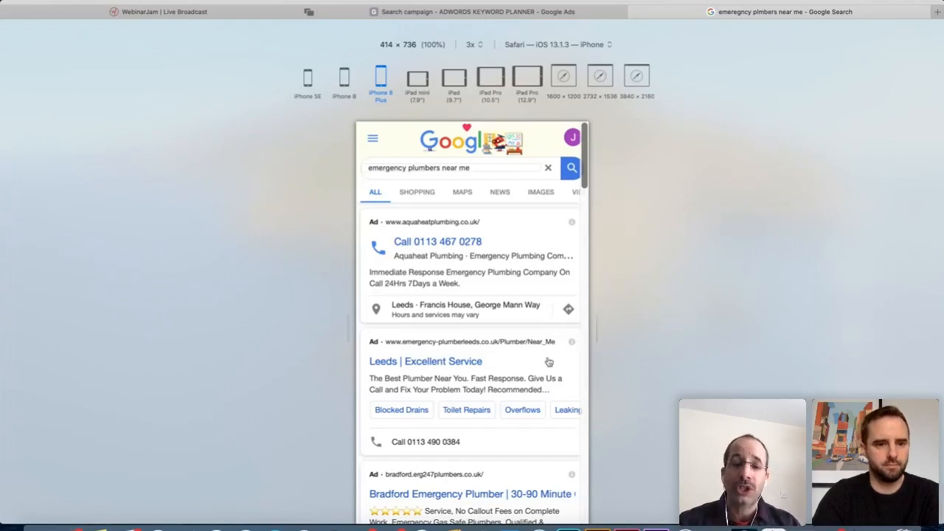
scroll(549, 360, "down", 1)
scroll(548, 362, "down", 1)
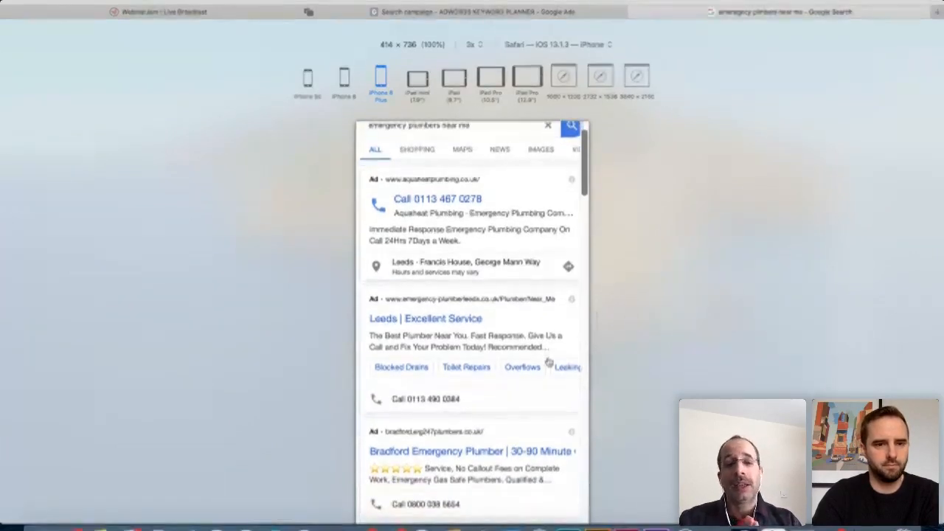
scroll(548, 361, "down", 1)
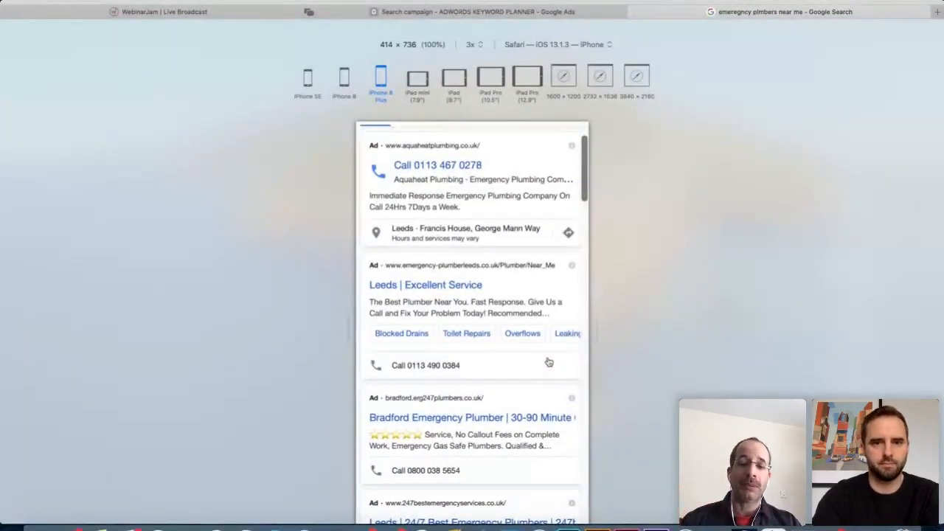
Compare the remaining mobile ads with the map and local plumber listings beneath them, returning to the start of the results
scroll(539, 384, "down", 2)
scroll(540, 385, "down", 10)
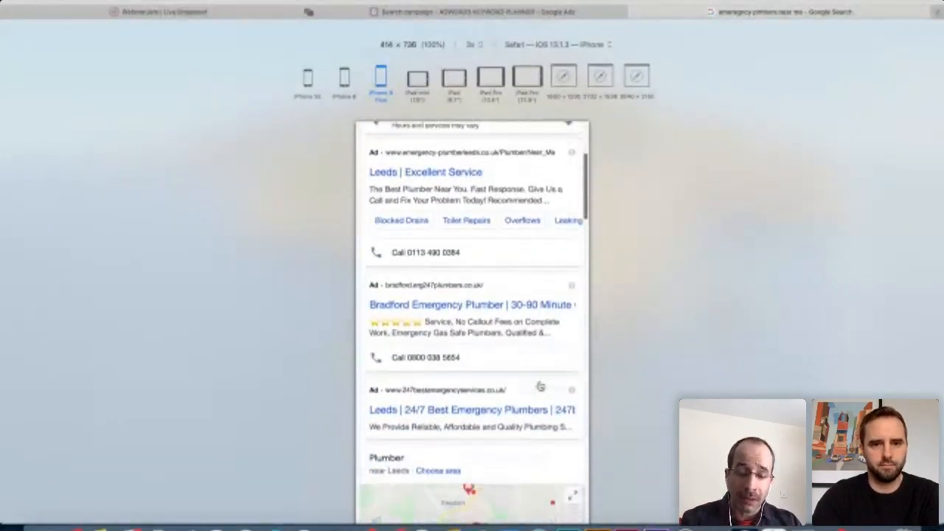
scroll(540, 385, "down", 8)
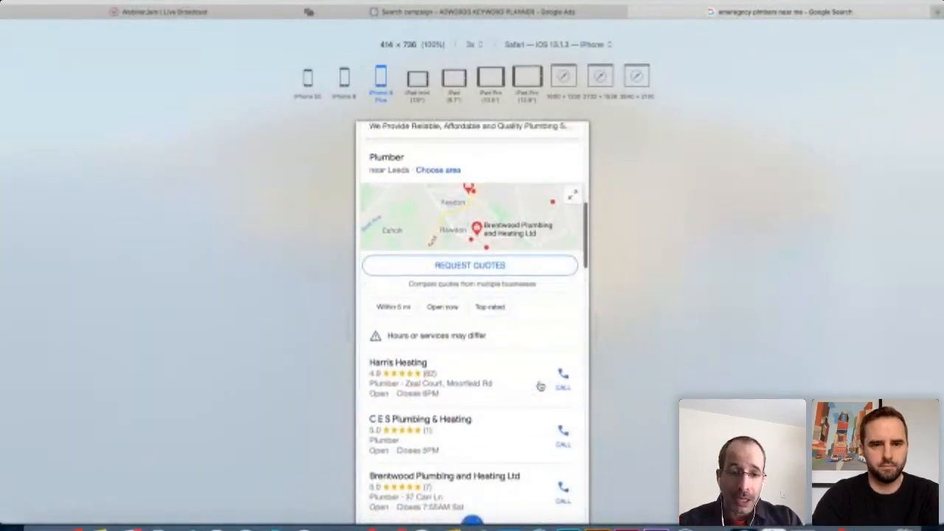
scroll(547, 204, "up", 2)
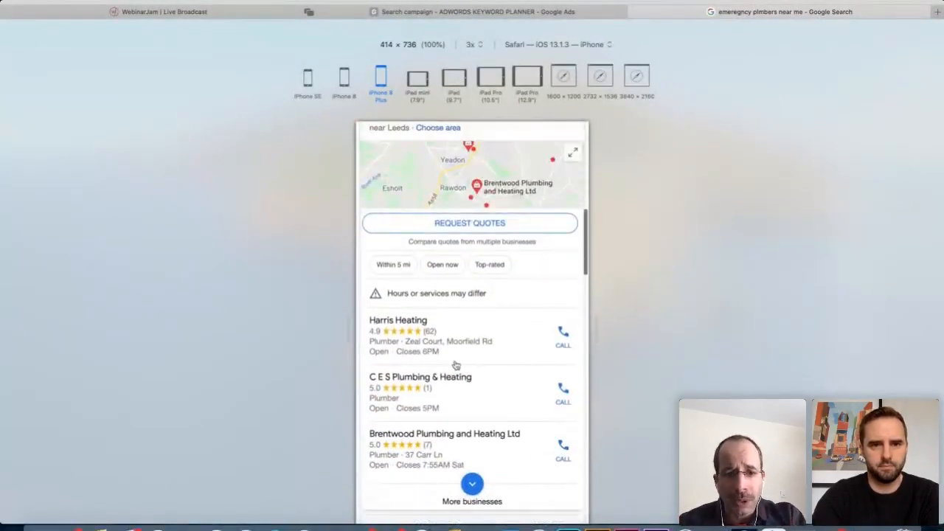
scroll(467, 364, "up", 2)
scroll(469, 366, "down", 2)
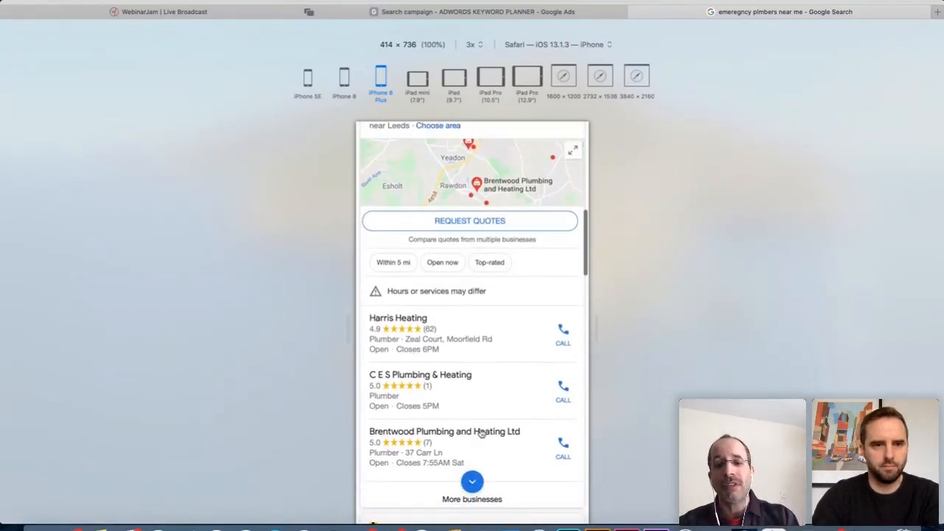
scroll(463, 365, "up", 6)
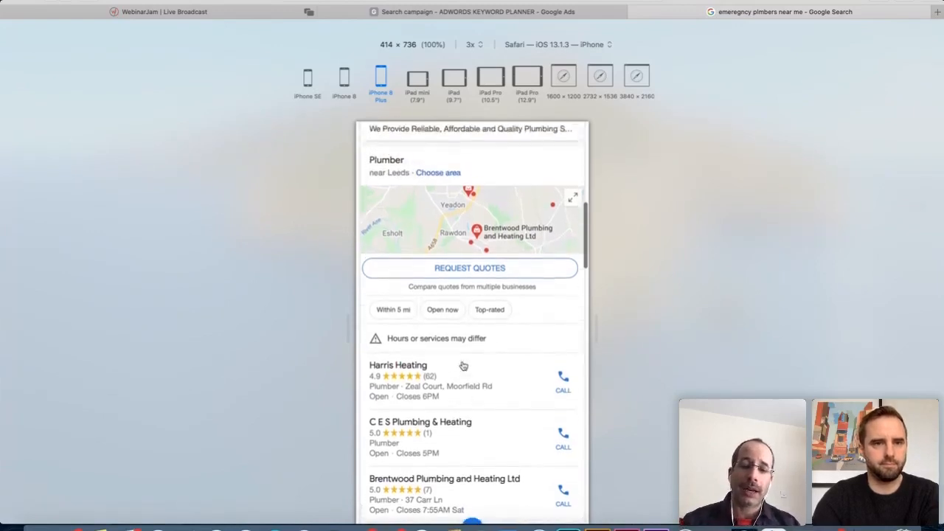
scroll(463, 364, "up", 10)
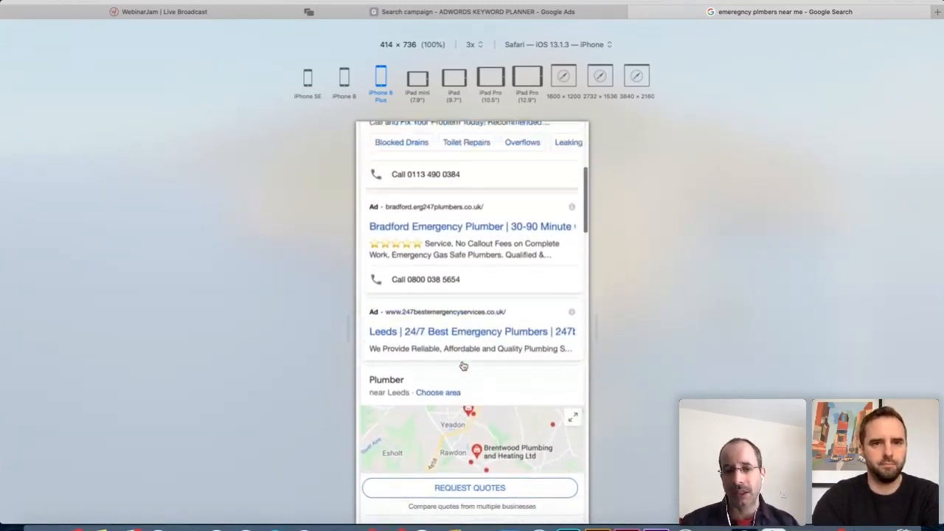
scroll(463, 364, "up", 5)
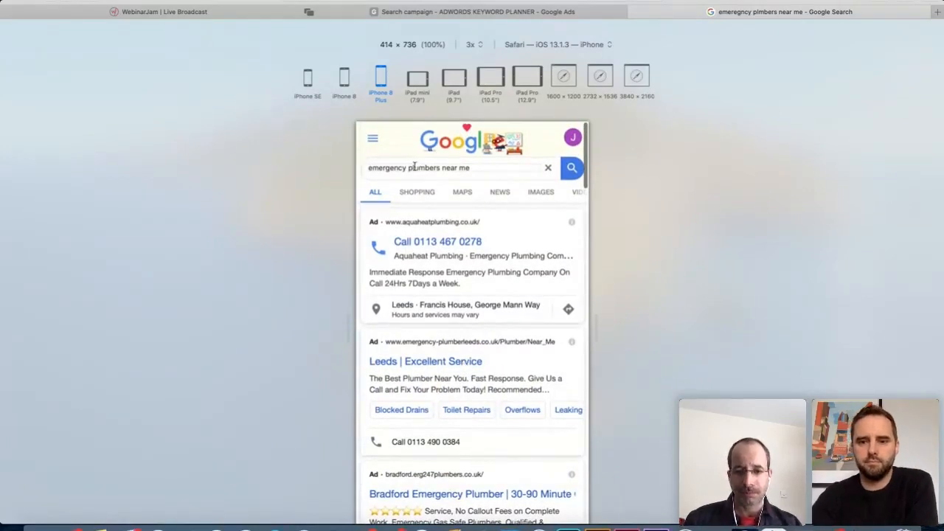
Return to the Google Ads campaign, cancel the account location selection and close the Google results page
left_click(504, 13)
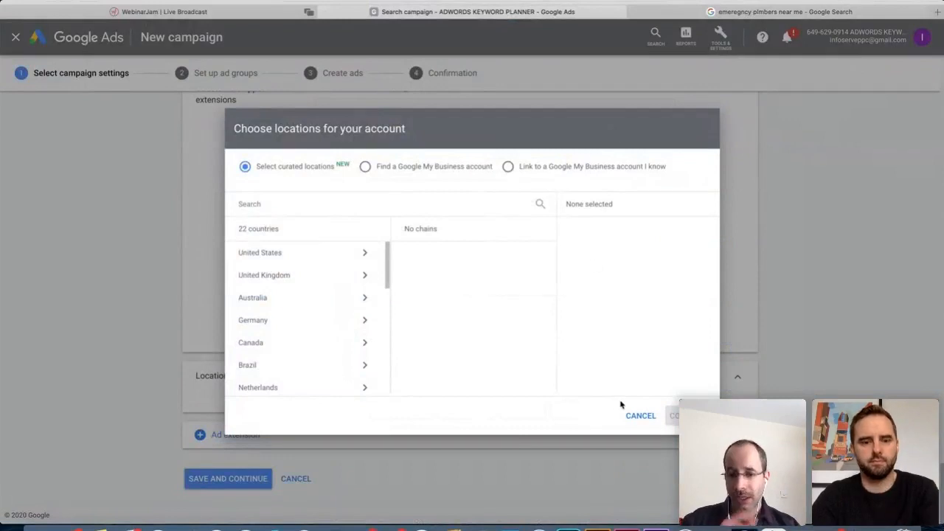
left_click(630, 414)
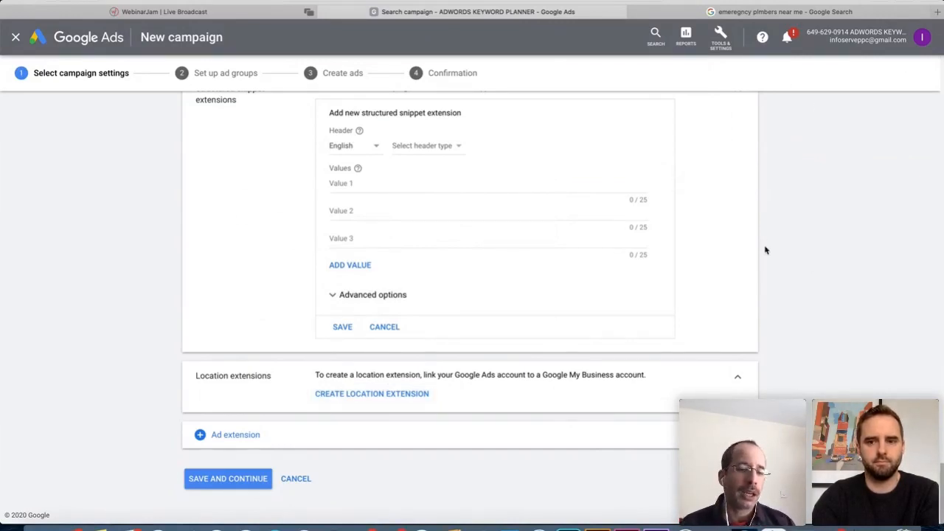
left_click(634, 12)
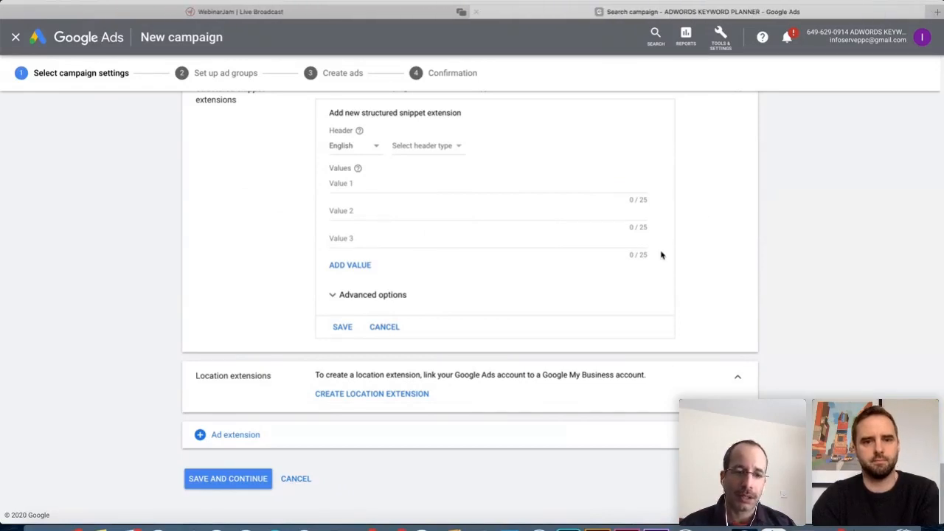
Check which Google My Business accounts are found for infoserve.com as a location extension source, without linking one
left_click(358, 394)
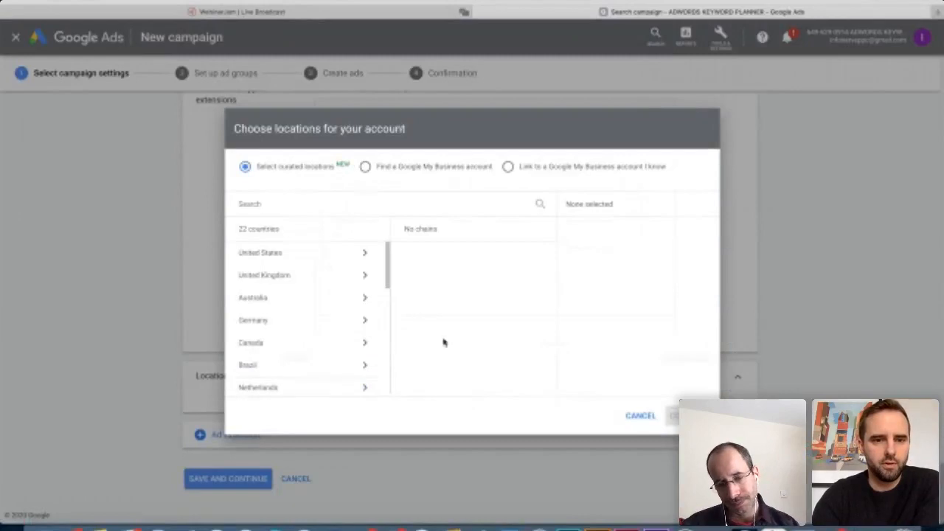
left_click(412, 170)
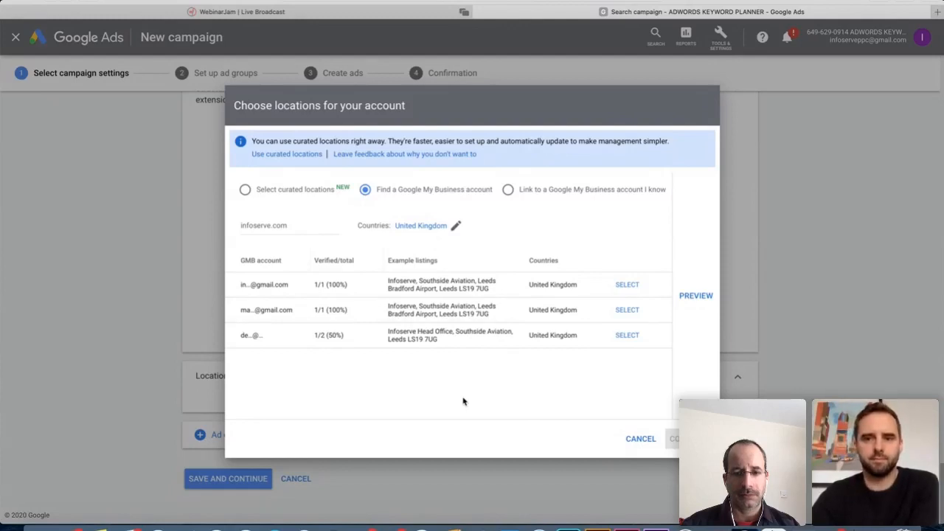
left_click(641, 441)
Review the other ad extension types available for the campaign, such as lead form and promotion extensions, without adding any
left_click(207, 434)
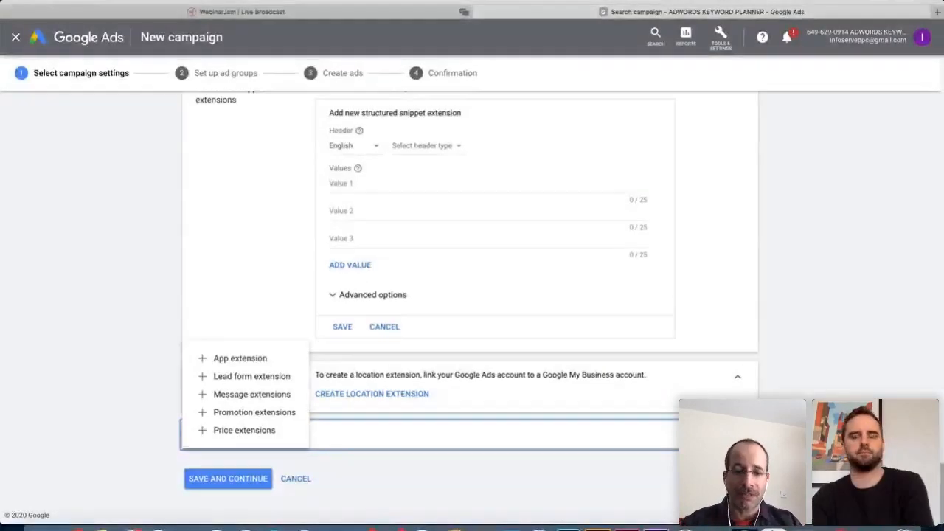
key("super+Tab")
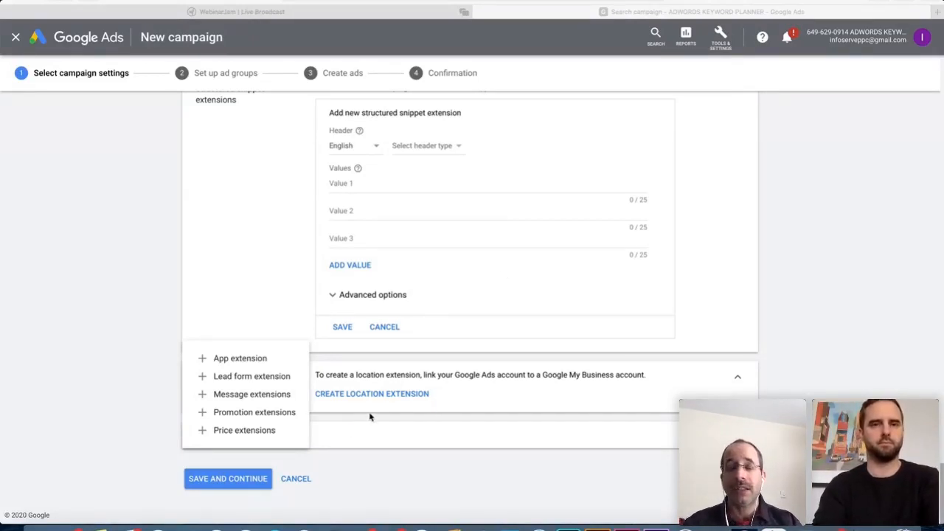
left_click(157, 348)
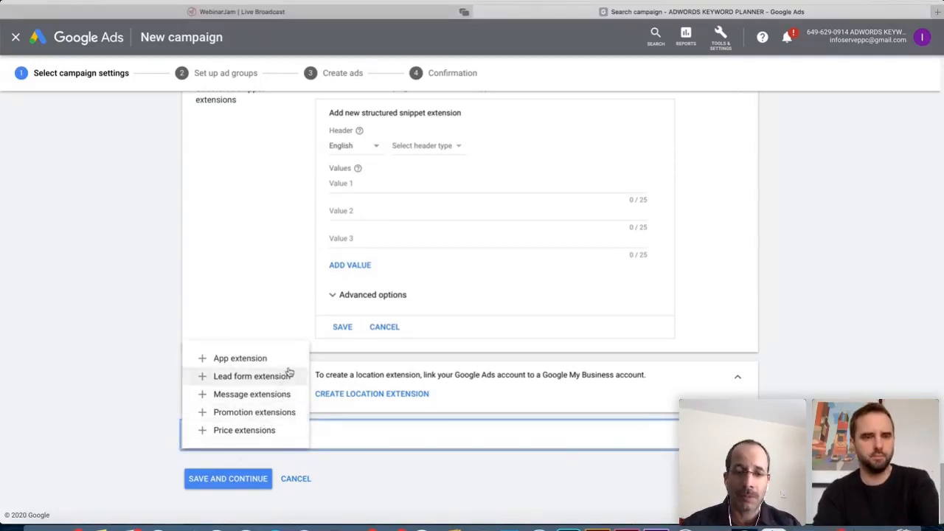
left_click(271, 288)
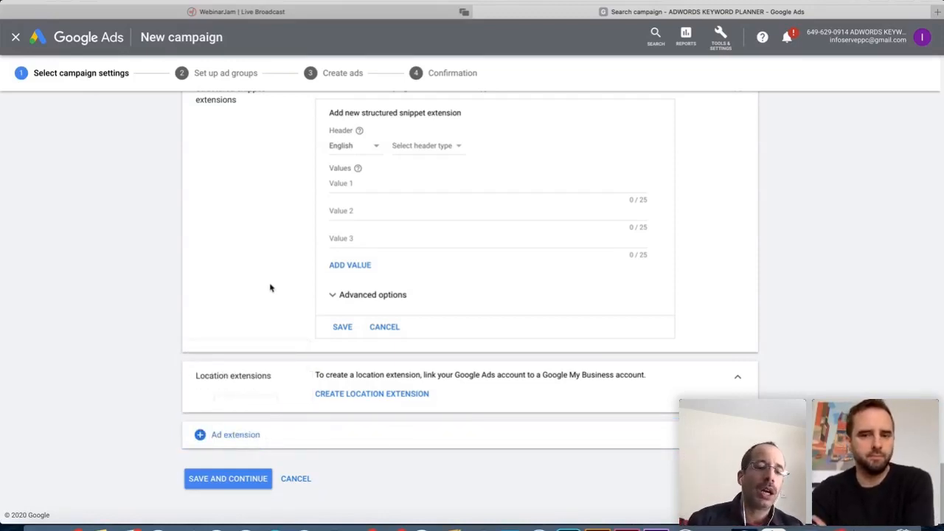
left_click(238, 439)
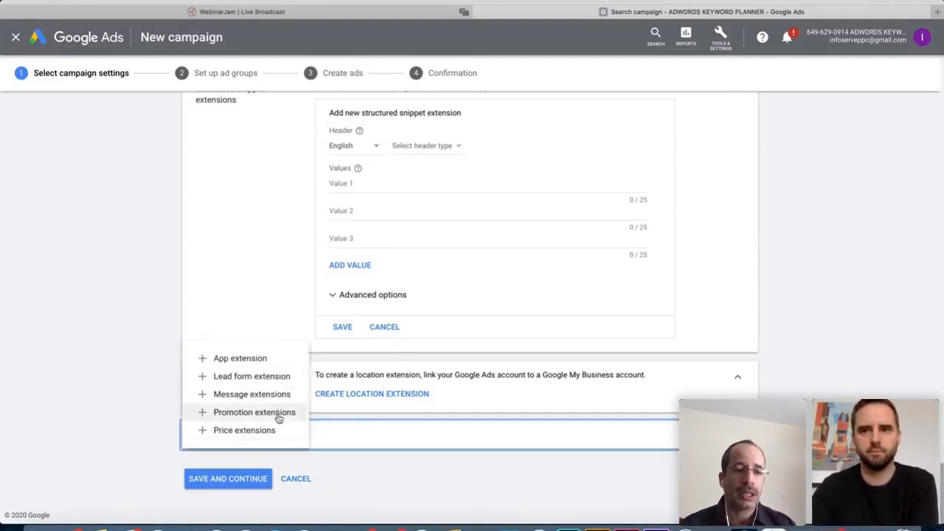
left_click(292, 295)
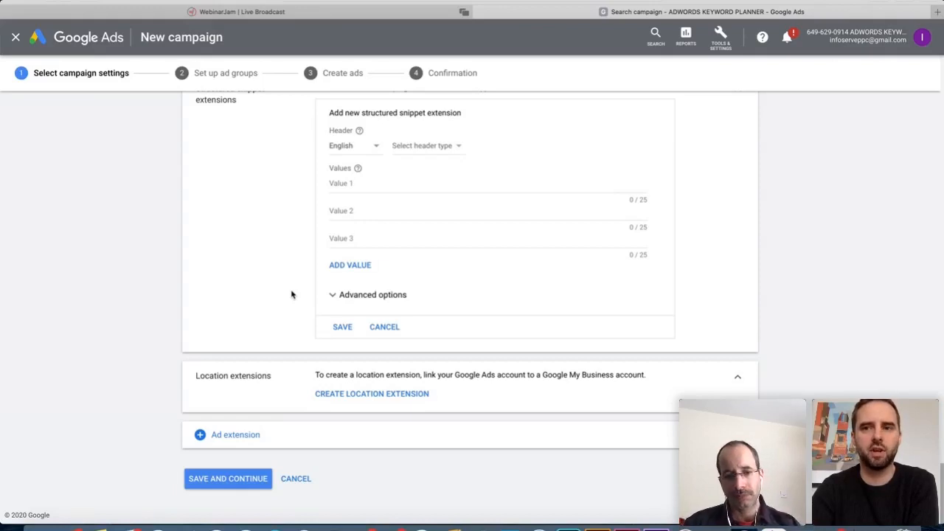
Open Google in a new browser tab, switch to the infoserve.com Google account and search for "plumbers in leeds"
left_click(938, 12)
left_click(293, 101)
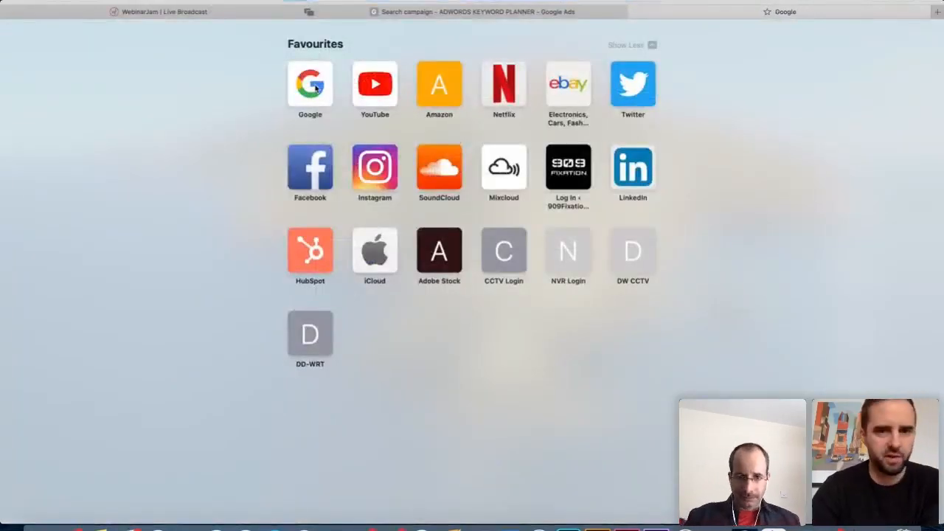
left_click(920, 38)
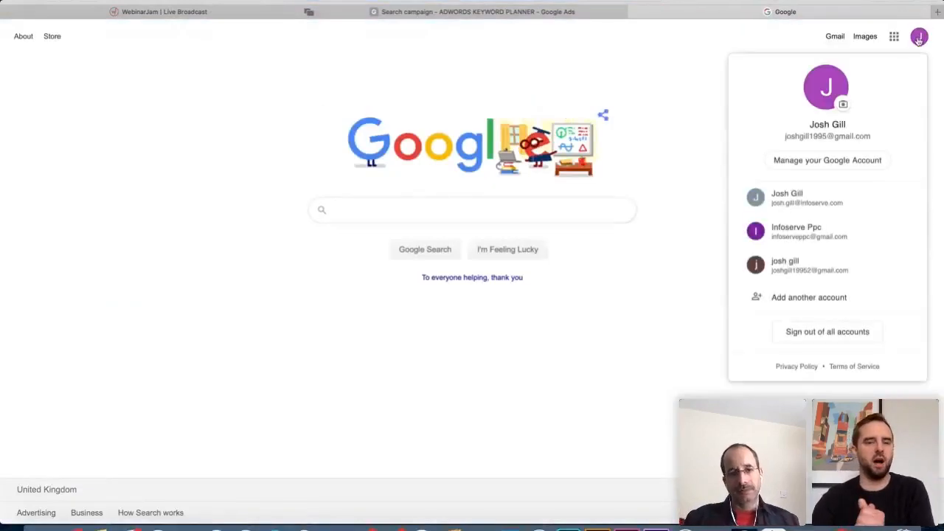
left_click(816, 207)
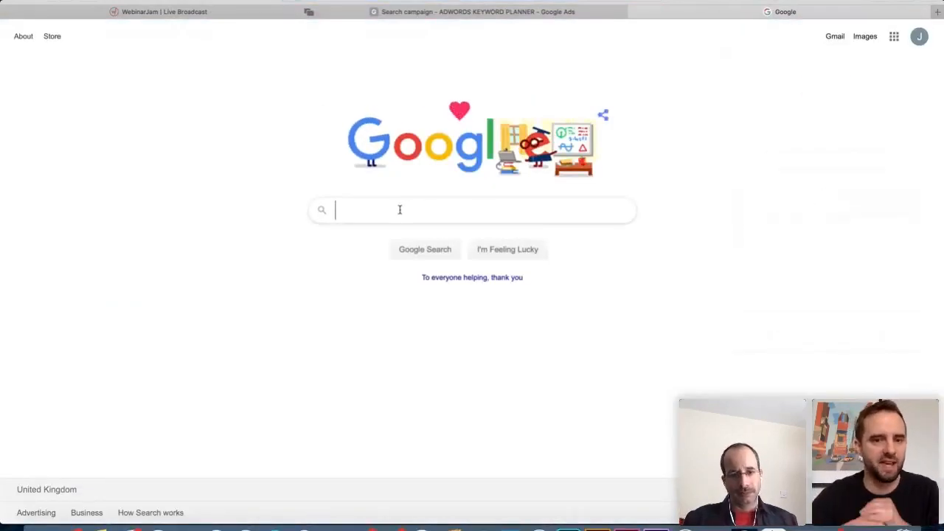
type("plmbers")
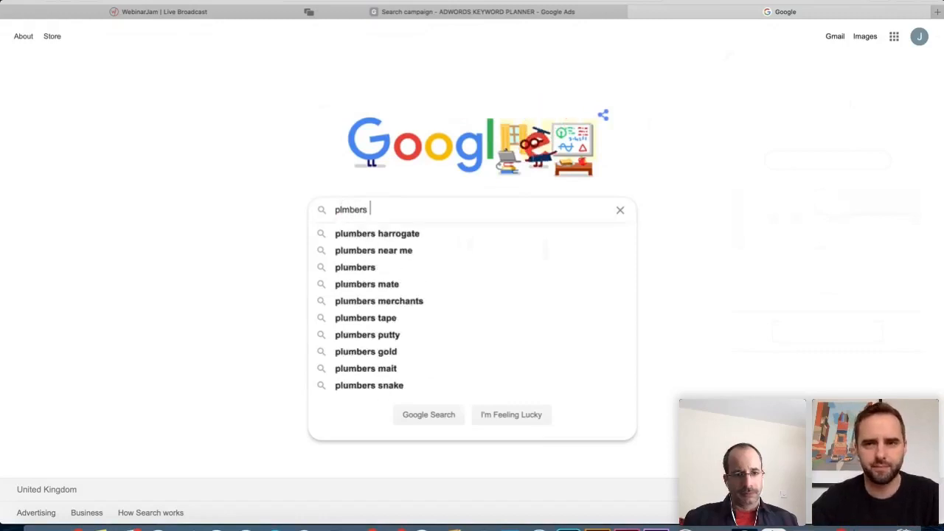
type(" in leeds")
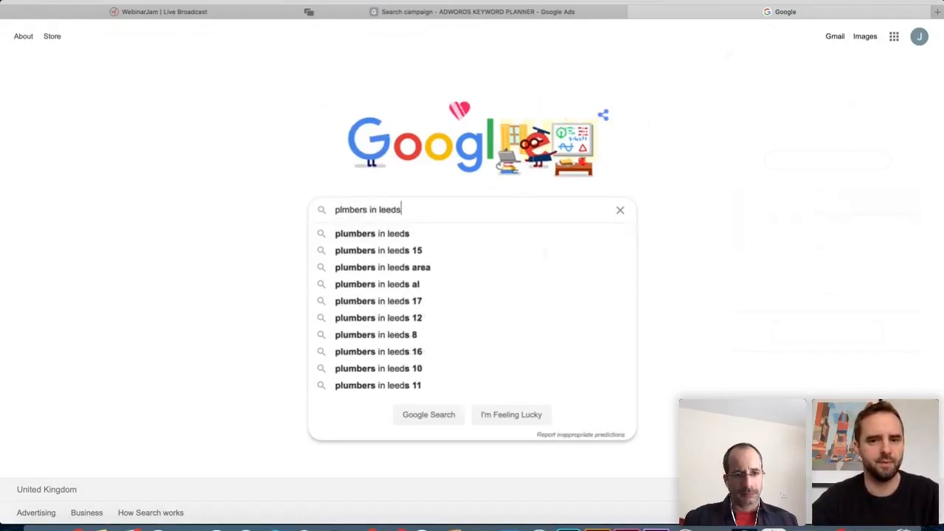
left_click(379, 233)
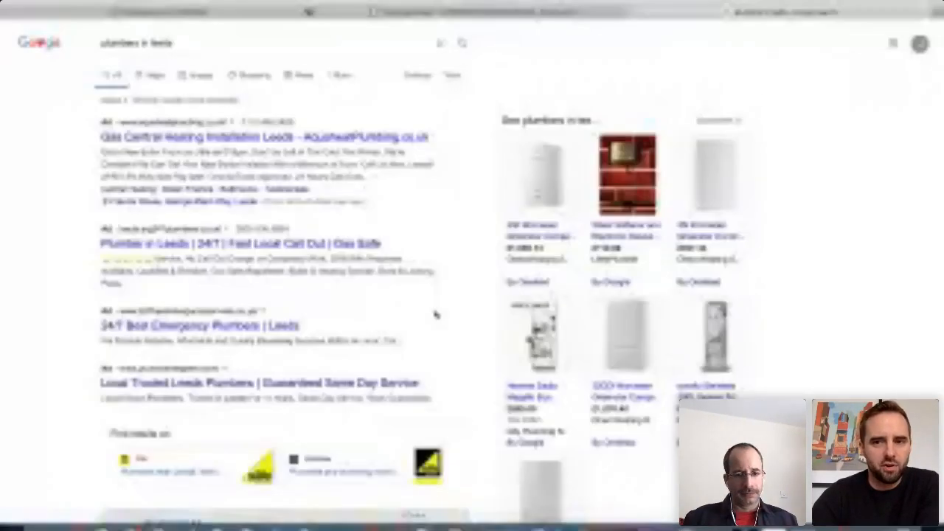
Examine how the ads, local map listings and organic results are arranged on the "plumbers in leeds" results page
scroll(445, 286, "down", 2)
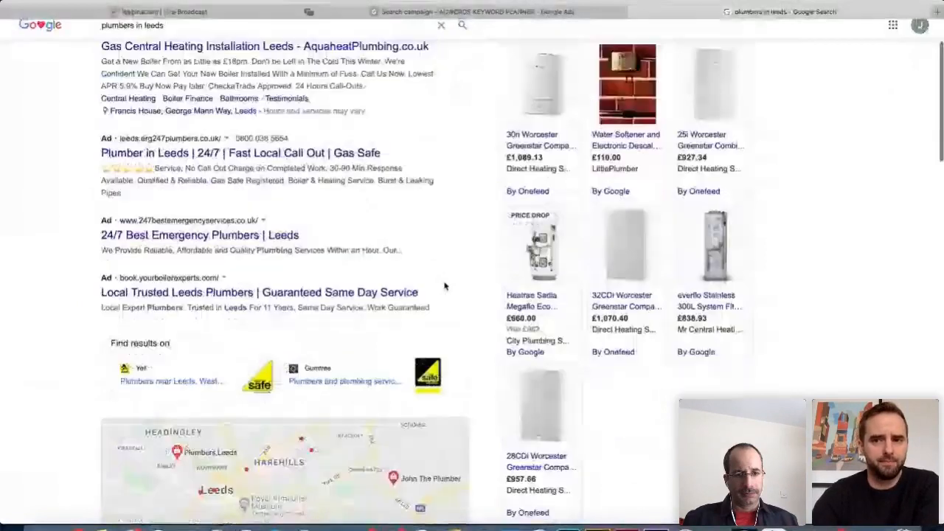
scroll(444, 286, "down", 8)
scroll(444, 287, "down", 1)
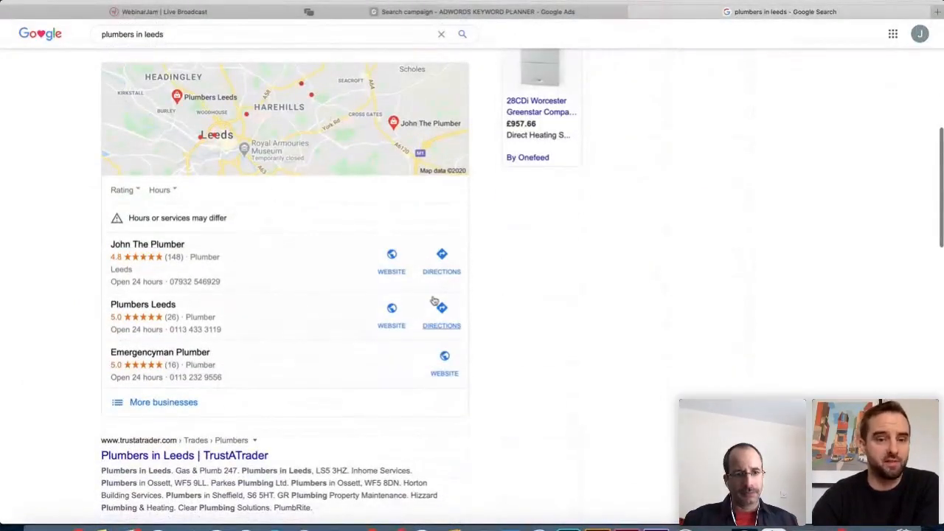
scroll(434, 301, "up", 1)
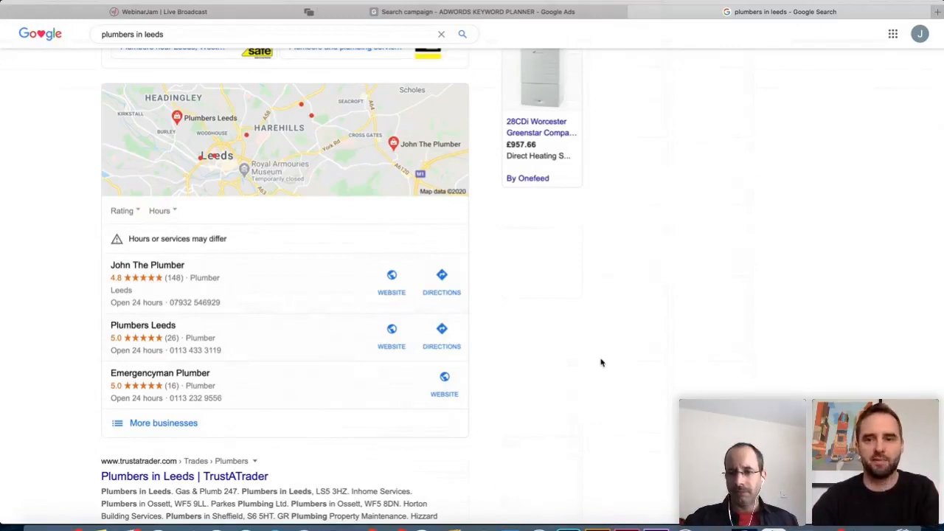
scroll(377, 424, "down", 3)
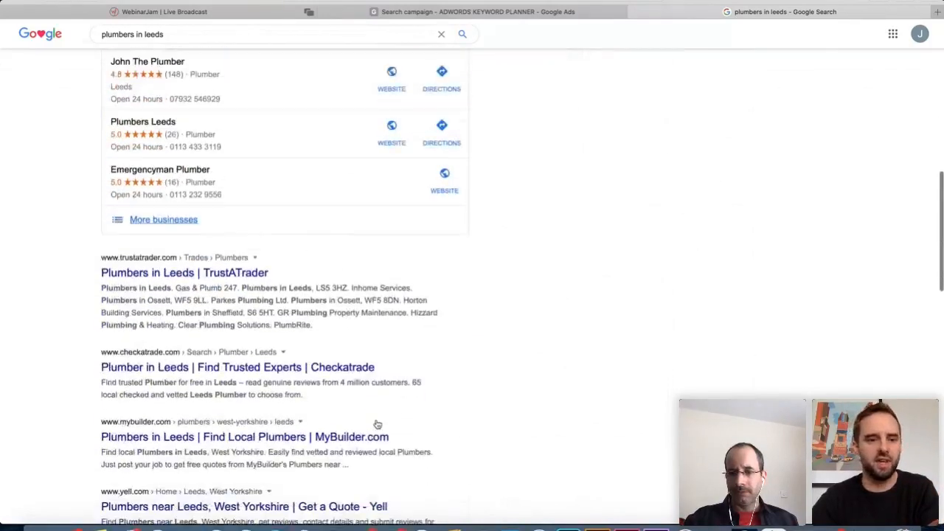
scroll(376, 424, "down", 3)
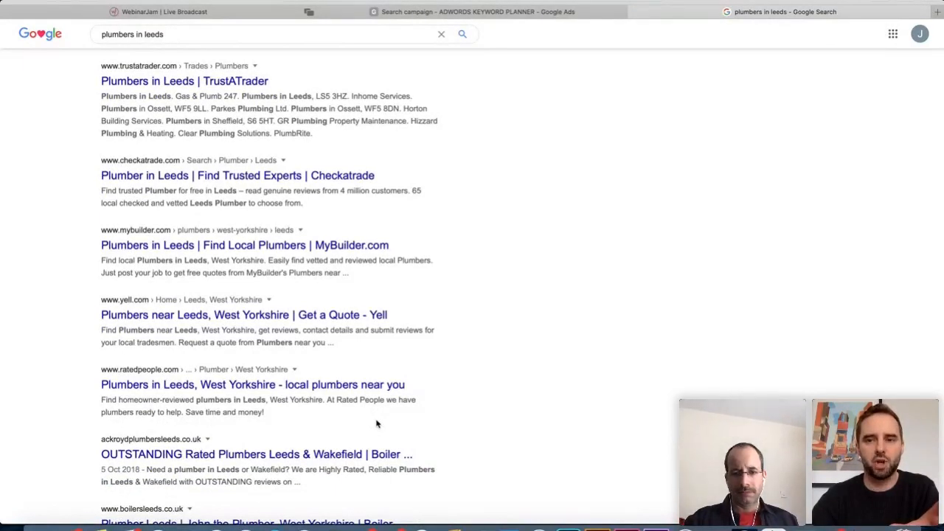
scroll(377, 424, "up", 6)
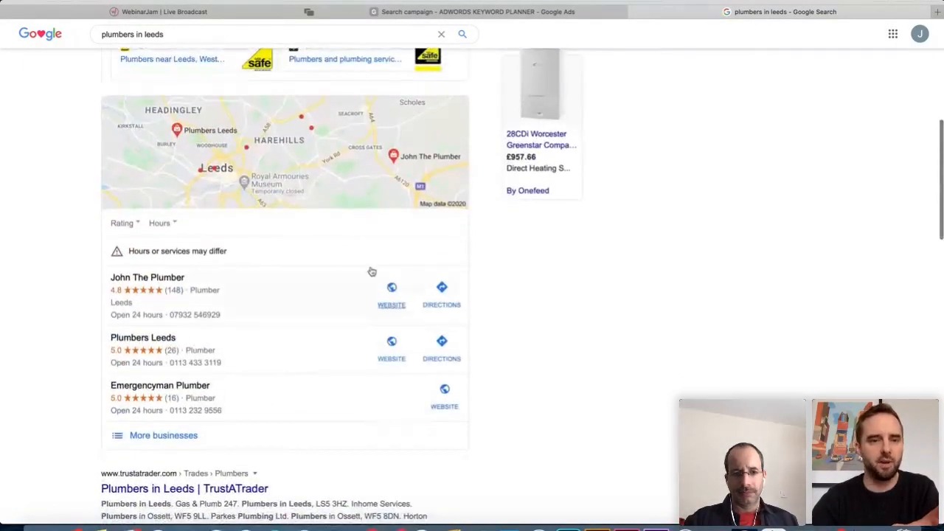
Open the full local map results for "plumbers in leeds" and examine how the sponsored businesses are shown in the listings
left_click(307, 153)
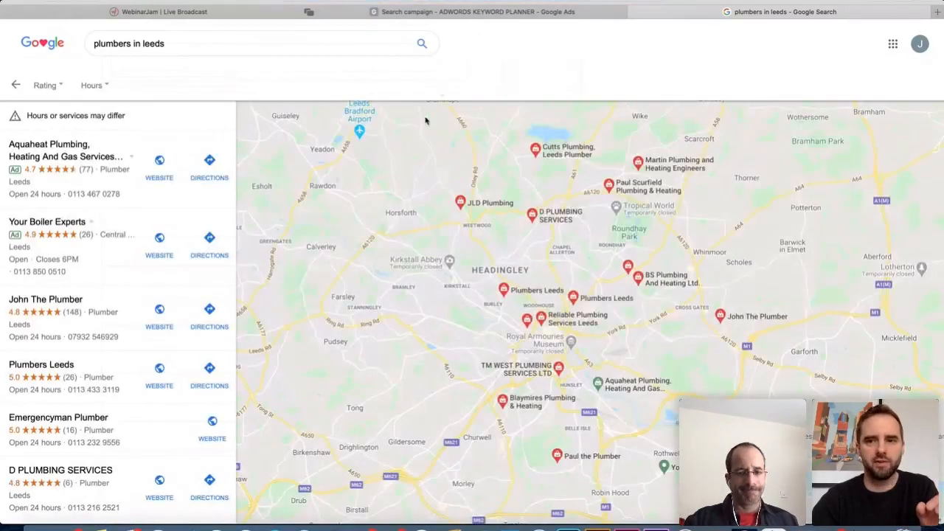
scroll(87, 199, "up", 2)
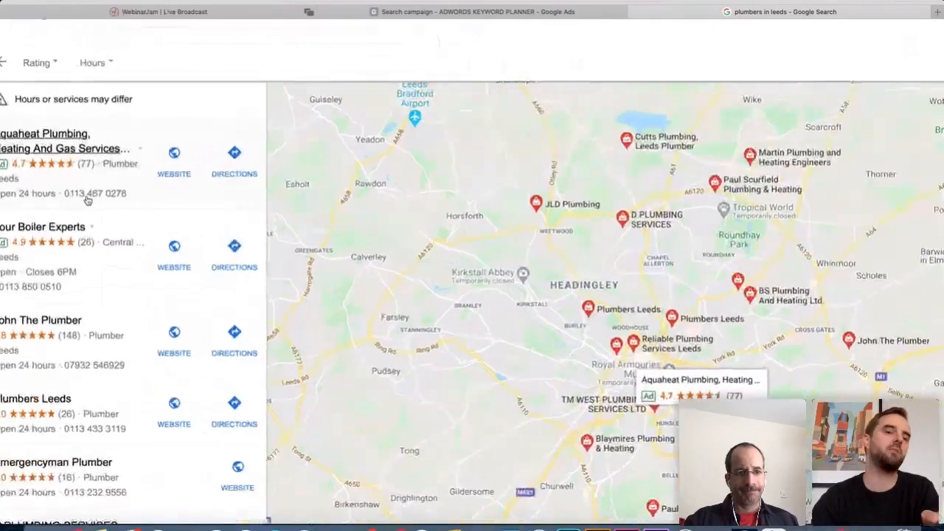
scroll(87, 199, "up", 3)
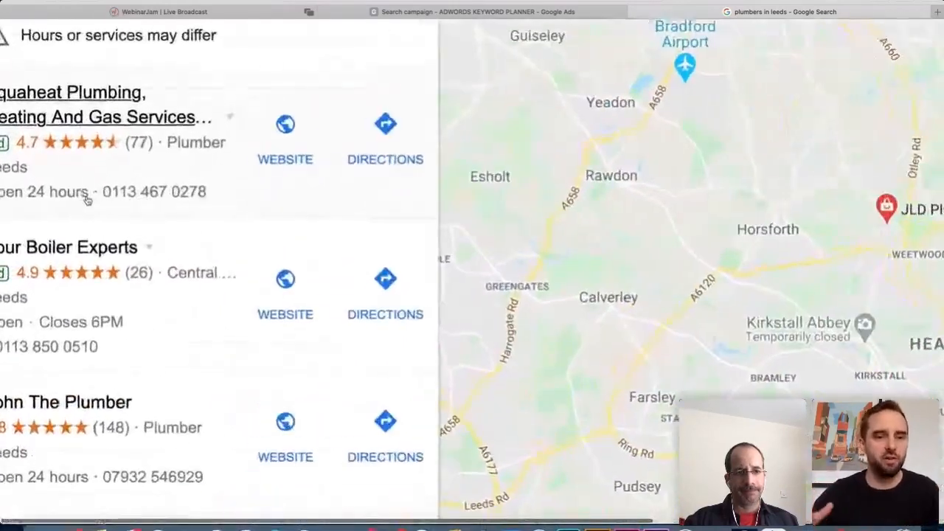
scroll(87, 199, "left", 3)
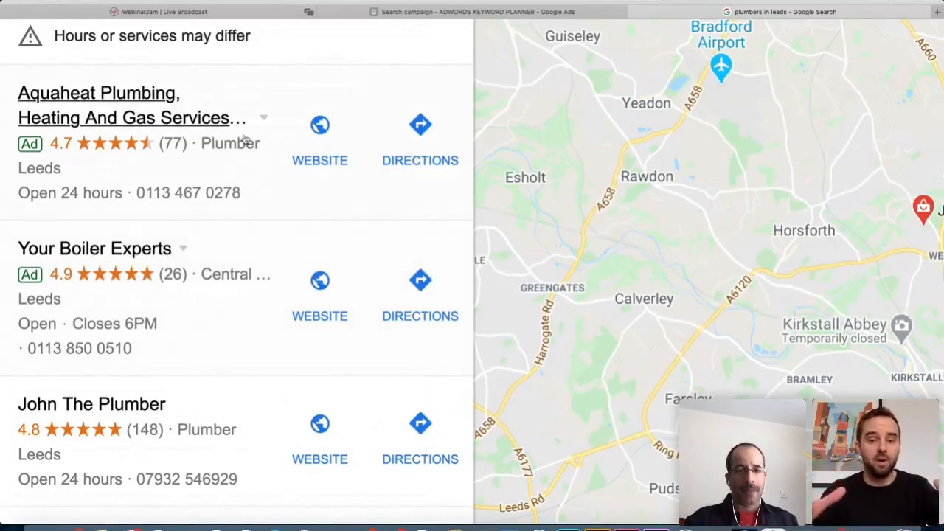
scroll(220, 205, "up", 2)
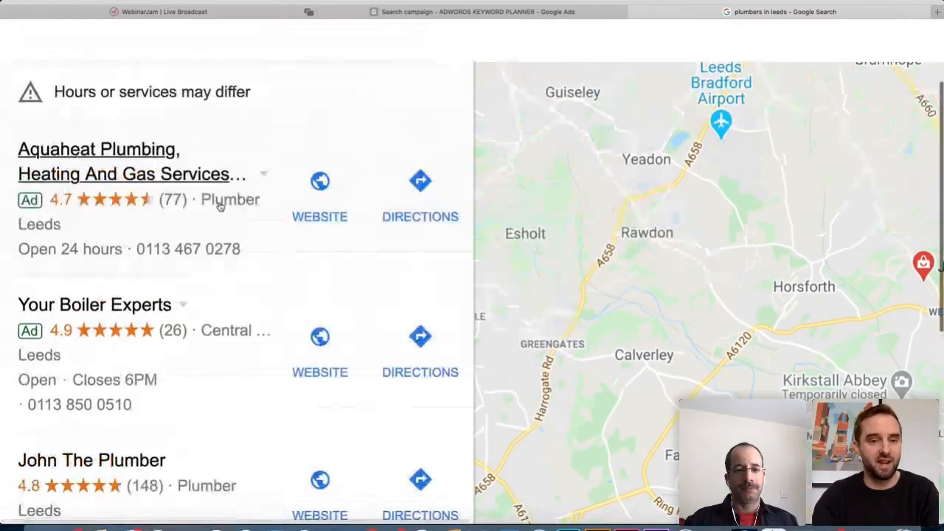
scroll(220, 205, "down", 5)
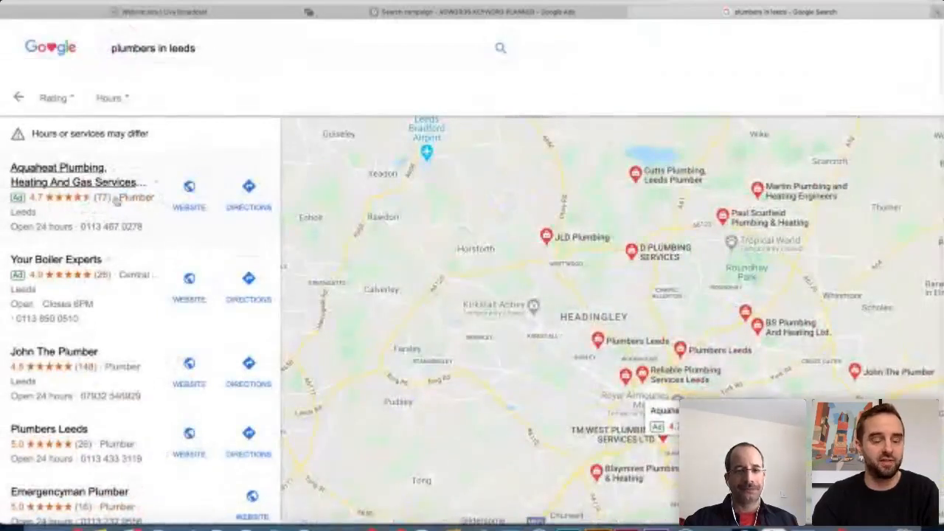
scroll(107, 269, "down", 3)
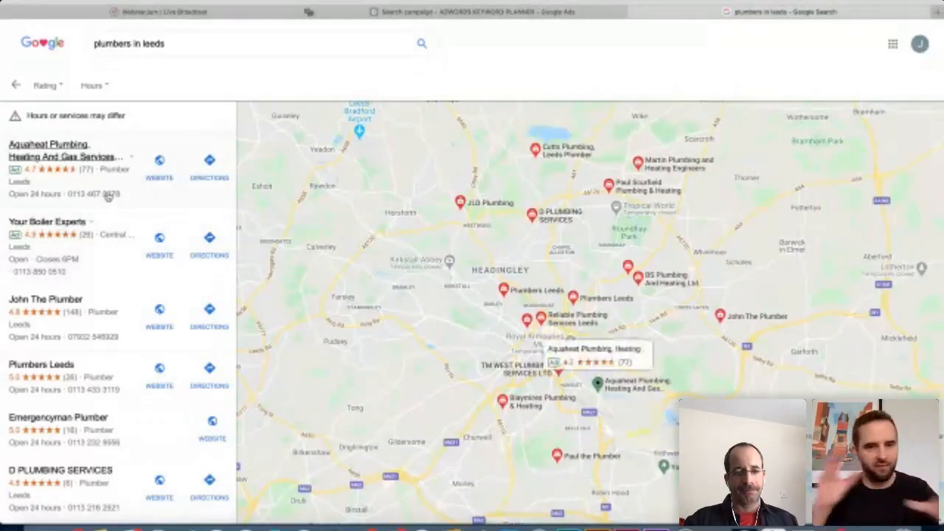
Compare the map pins of the advertised plumbers, Aquaheat Plumbing and Your Boiler Experts, with those of the unpaid listings
left_click_drag(667, 430, 625, 326)
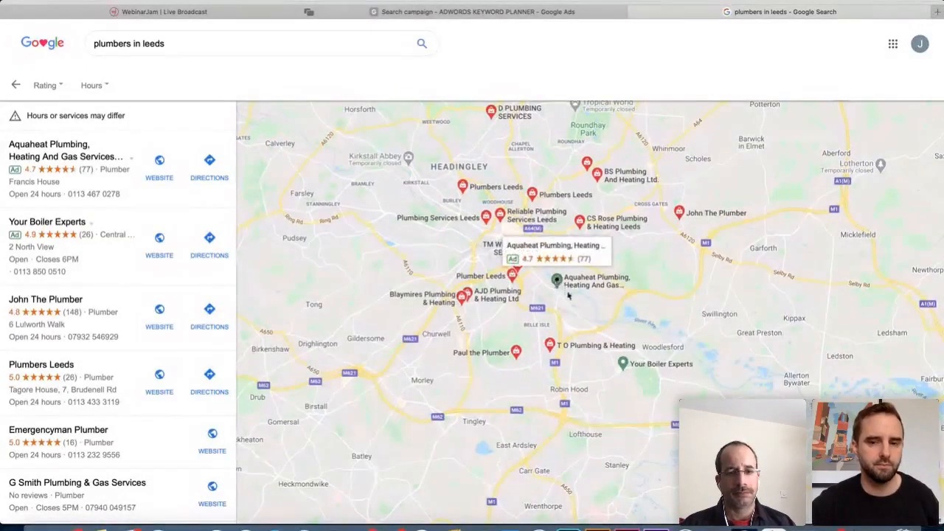
mouse_move(625, 369)
mouse_move(556, 282)
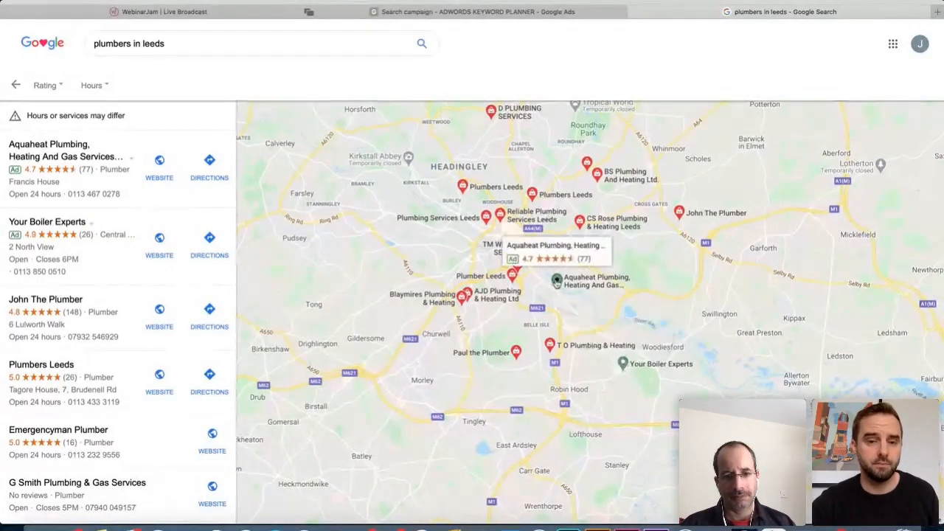